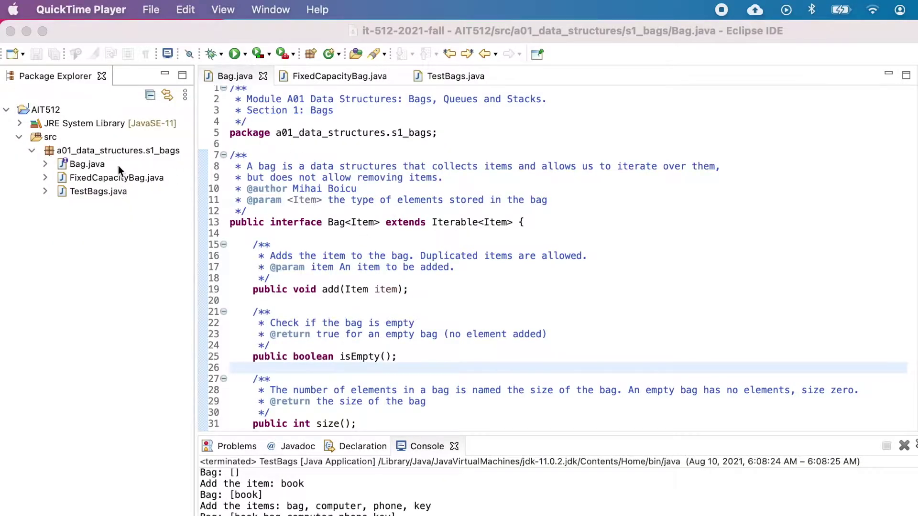
- Set up a new DynamicCapacityBag class in the bags package that implements the Bag interface
right_click(120, 150)
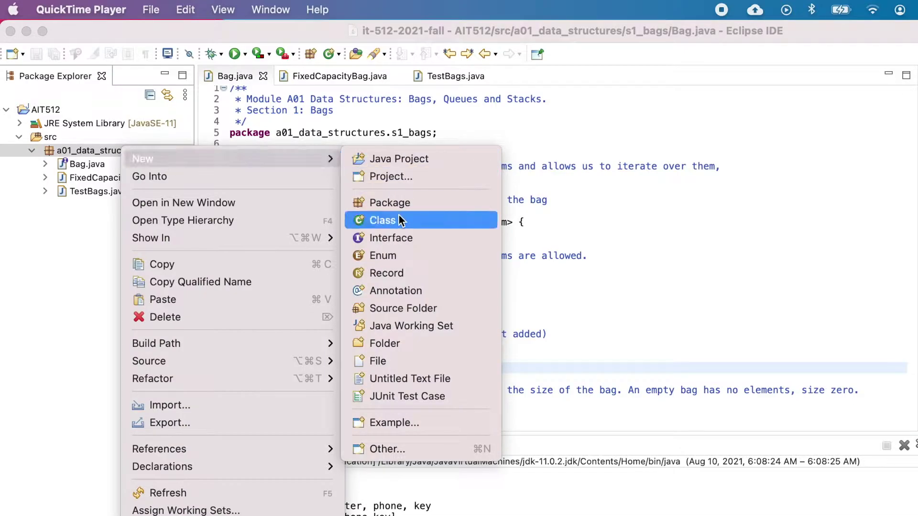
left_click(399, 221)
type("Dyna")
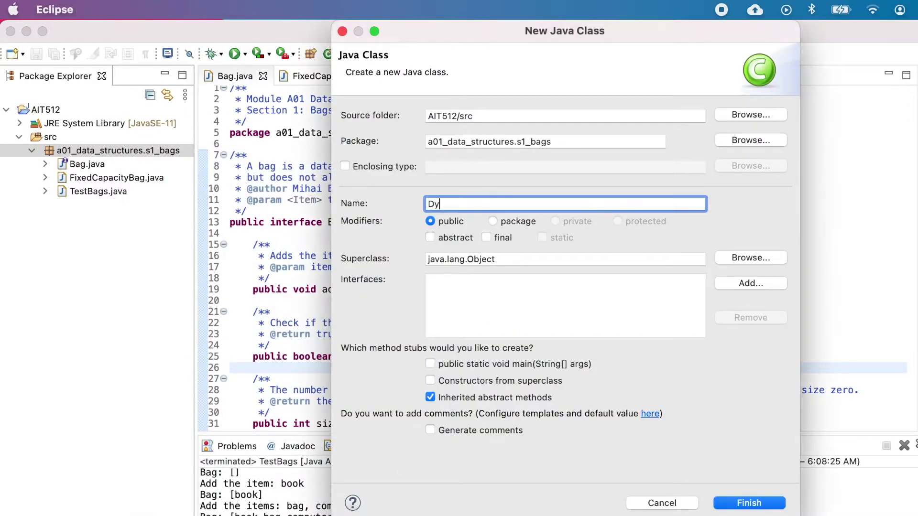
key("BackSpace")
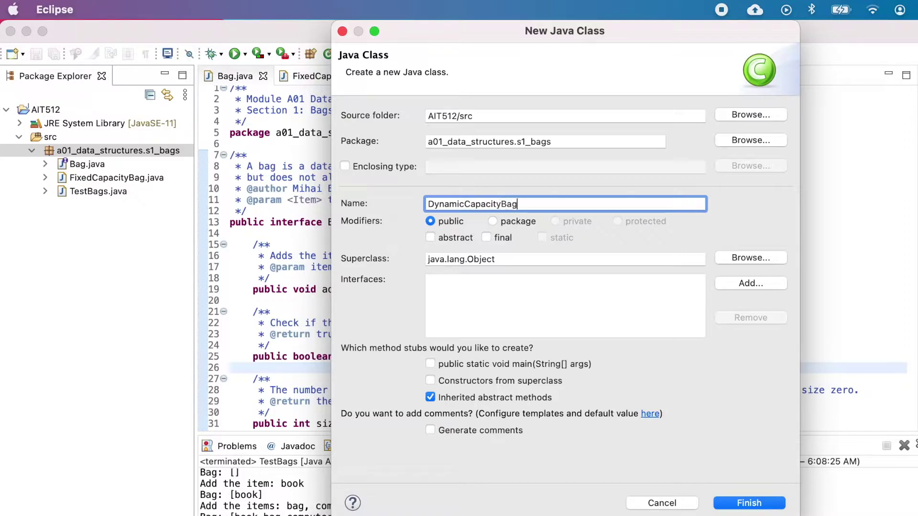
left_click(750, 282)
type("B")
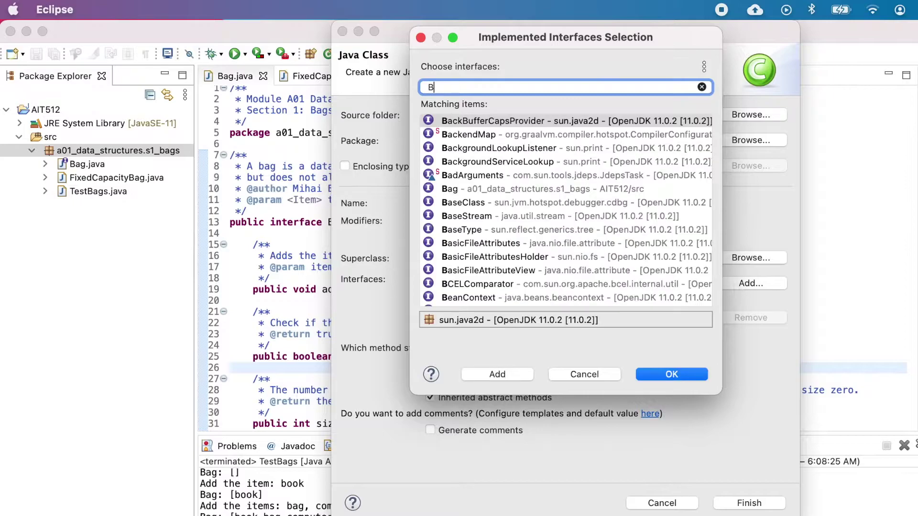
type("ag")
left_click(544, 120)
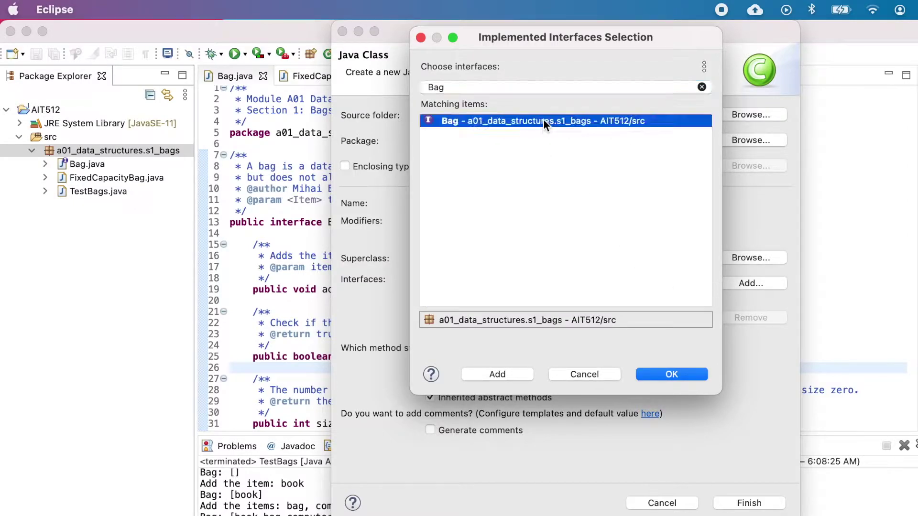
left_click(672, 374)
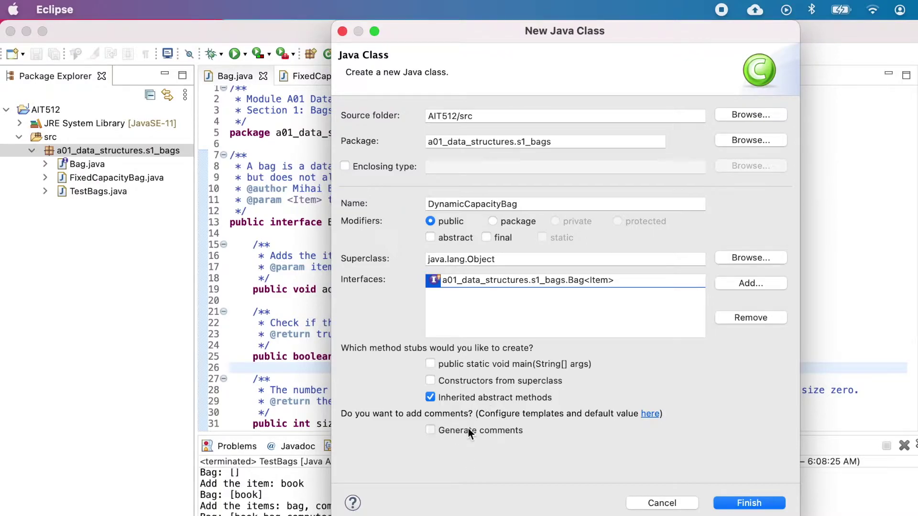
- Create the class, add iterator, add, isEmpty and size stubs, and make it generic over <Item>
left_click(749, 503)
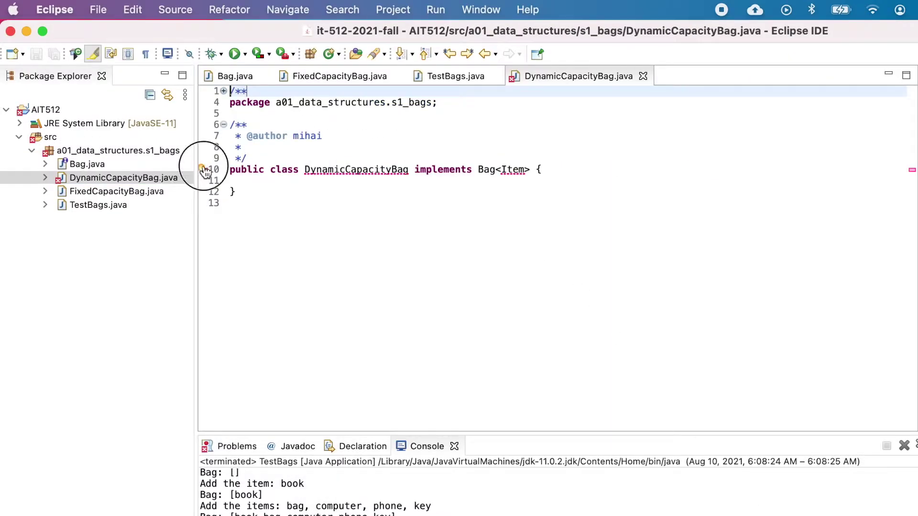
left_click(204, 171)
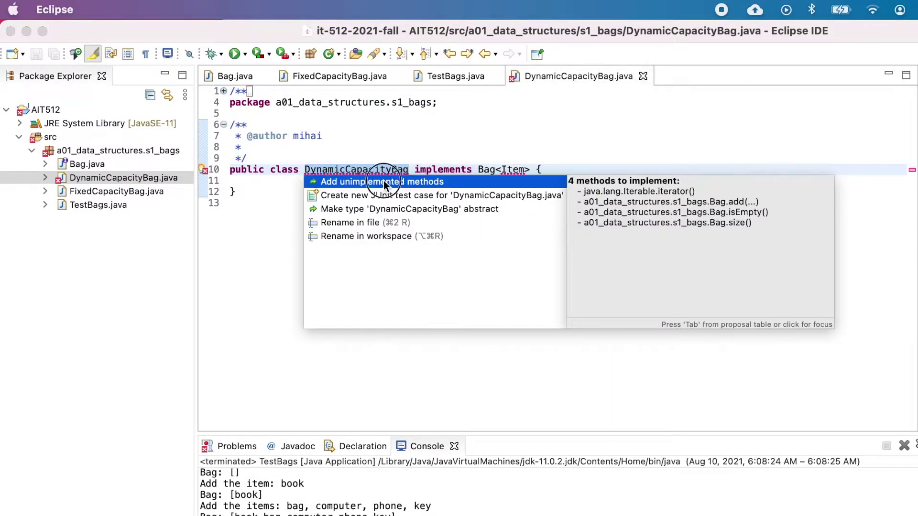
double_click(382, 182)
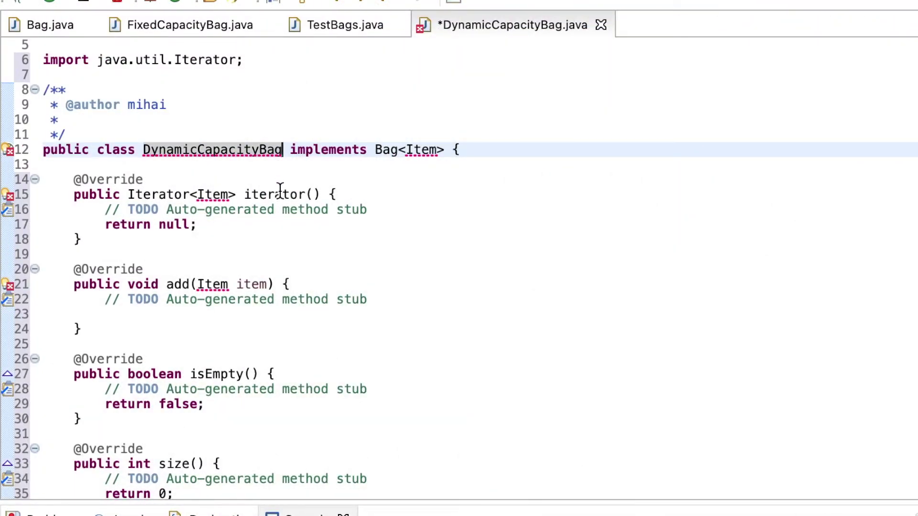
mouse_move(208, 229)
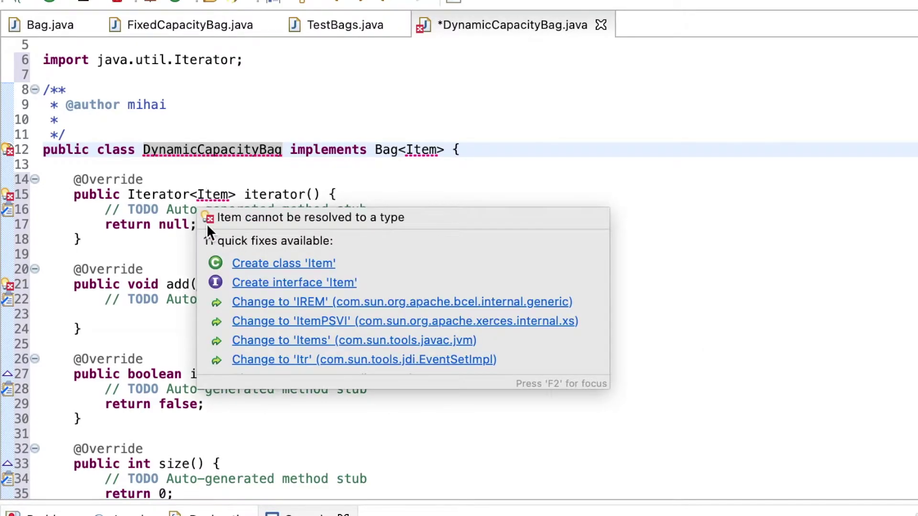
type("<>")
key("Left")
type("Item")
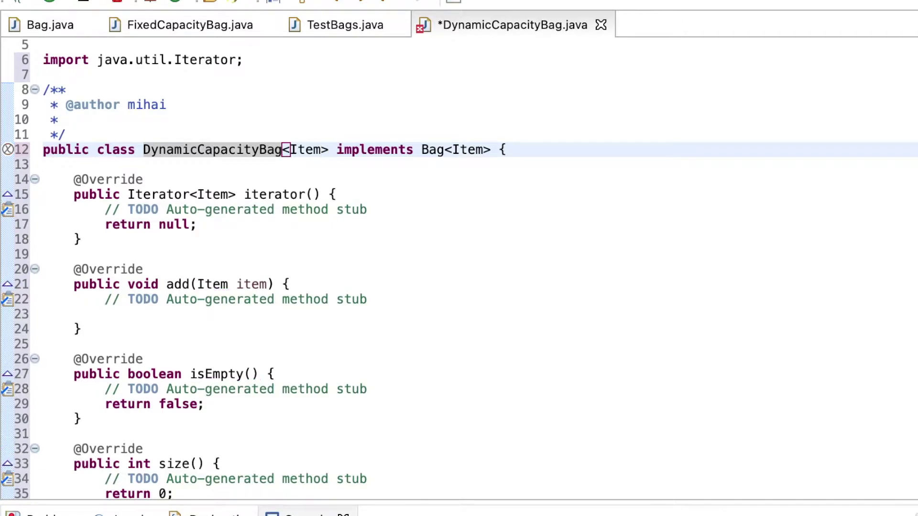
- Write the class Javadoc description and capitalize the author name
left_click(287, 120)
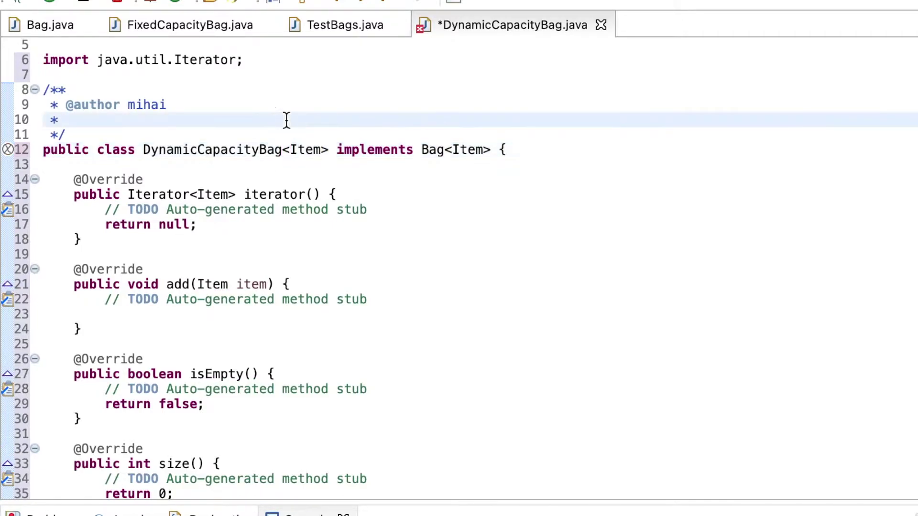
left_click(186, 85)
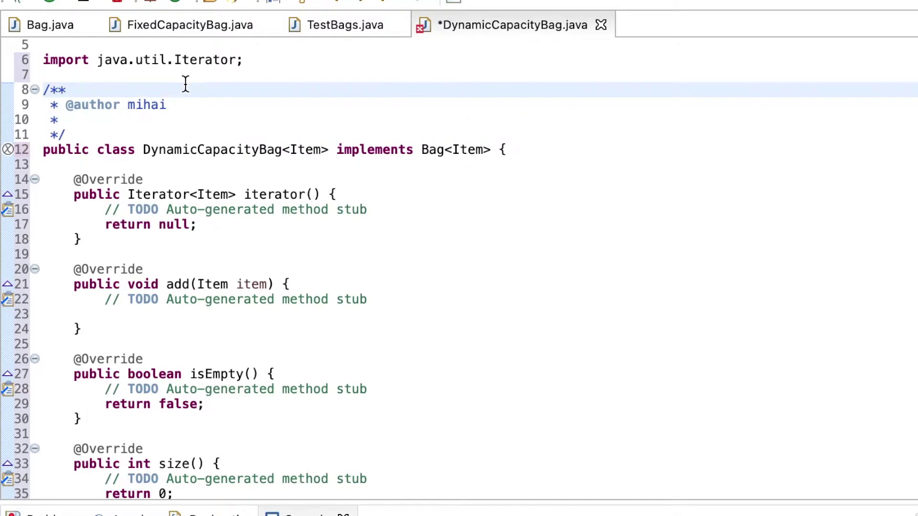
key("Return")
type("A Bag with a")
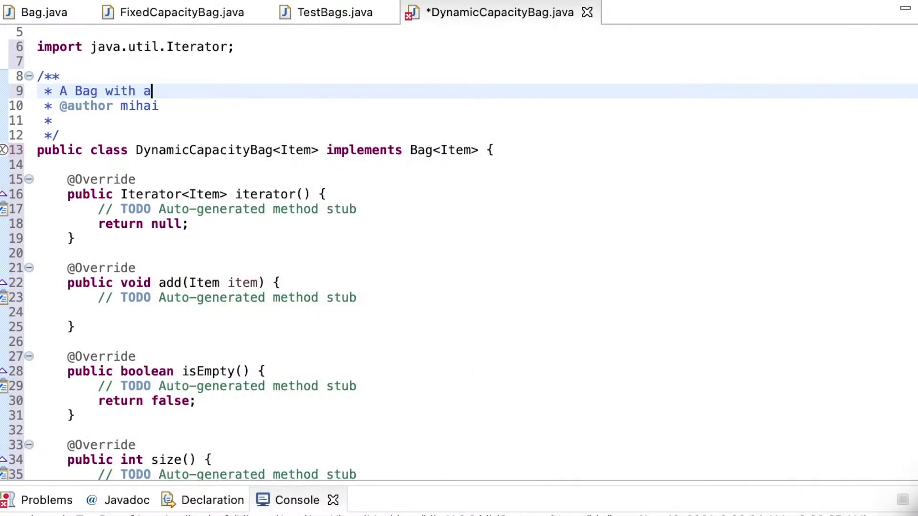
type(" dynamic capacity. If the number of elements i")
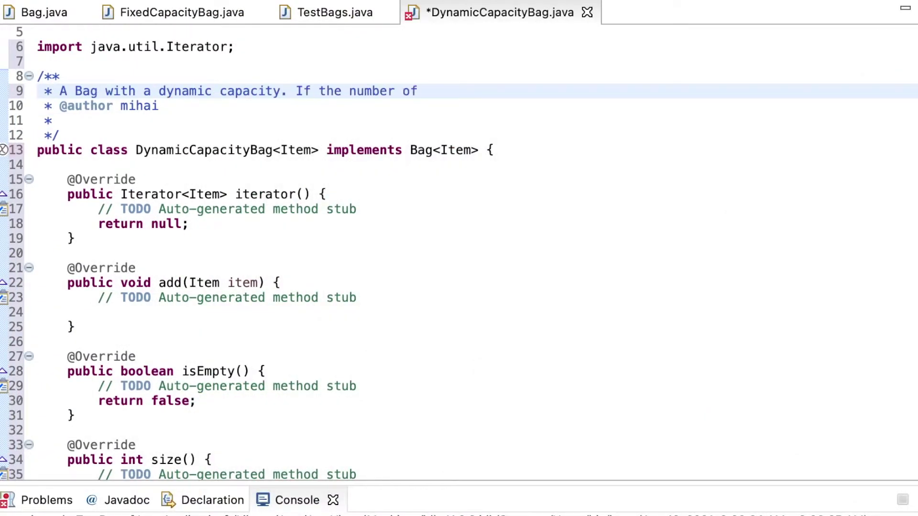
key("BackSpace")
key("BackSpace")
key("BackSpace")
key("BackSpace")
key("BackSpace")
type("The capacity is modified based o")
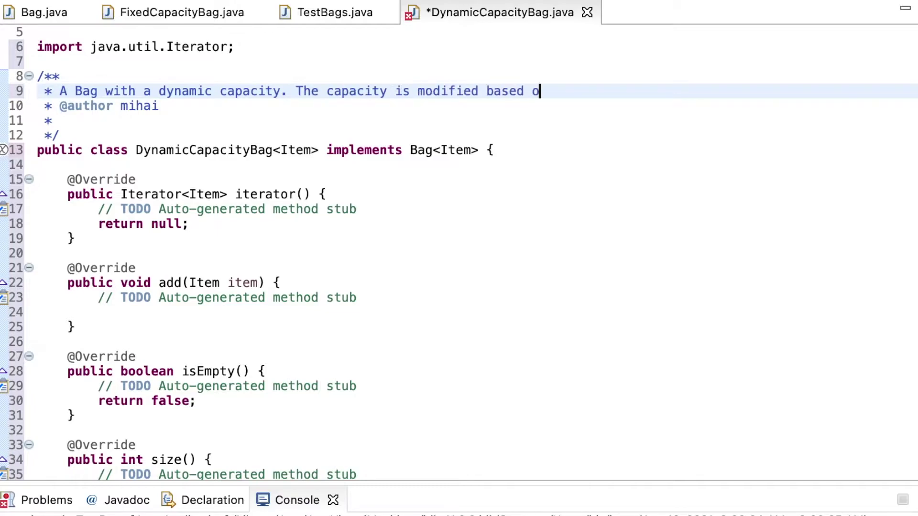
type("n the current number of elements.")
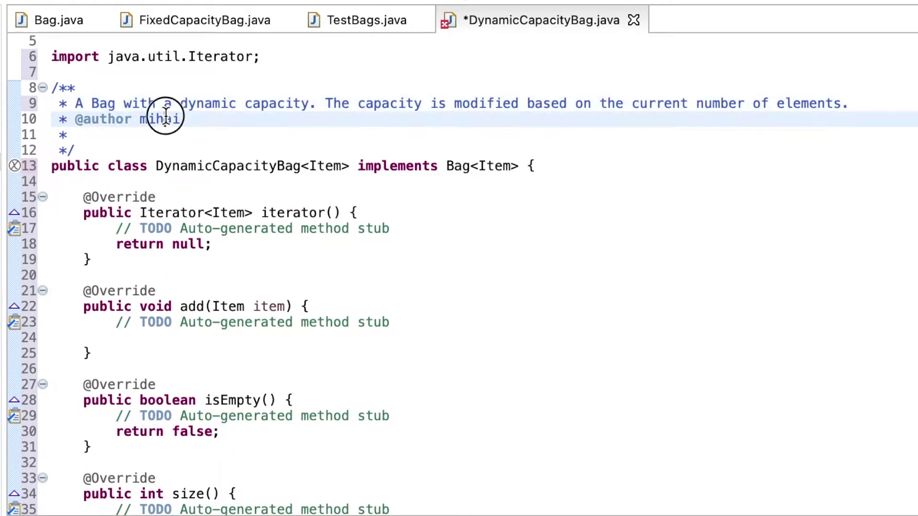
double_click(159, 119)
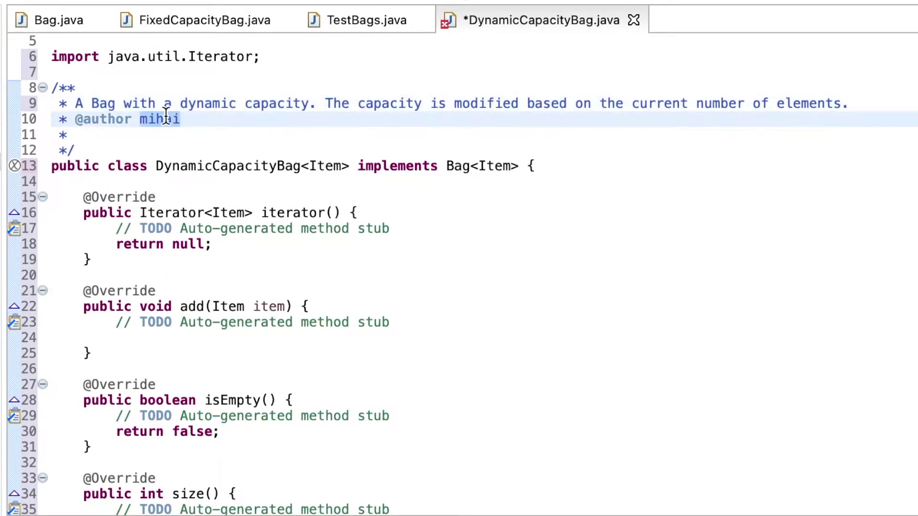
type("Mihai")
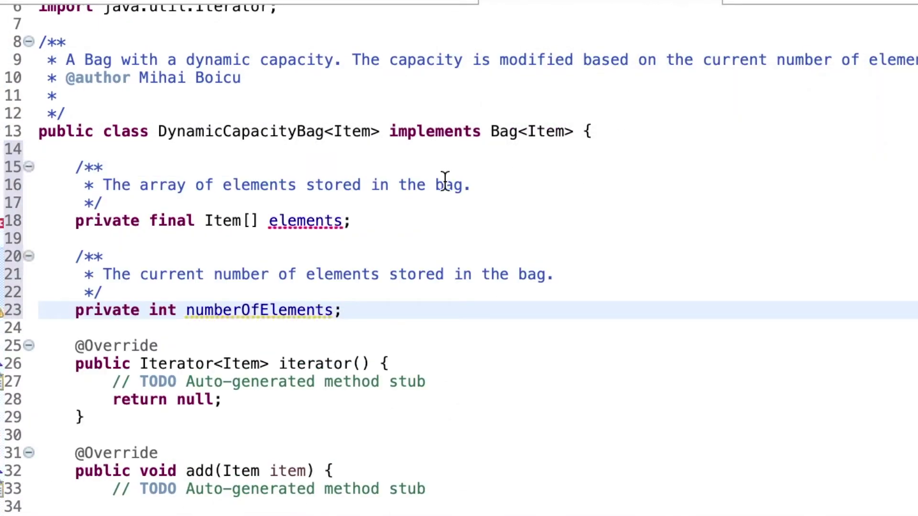
- Remove 'final' from the elements field and add blank lines after numberOfElements
double_click(174, 221)
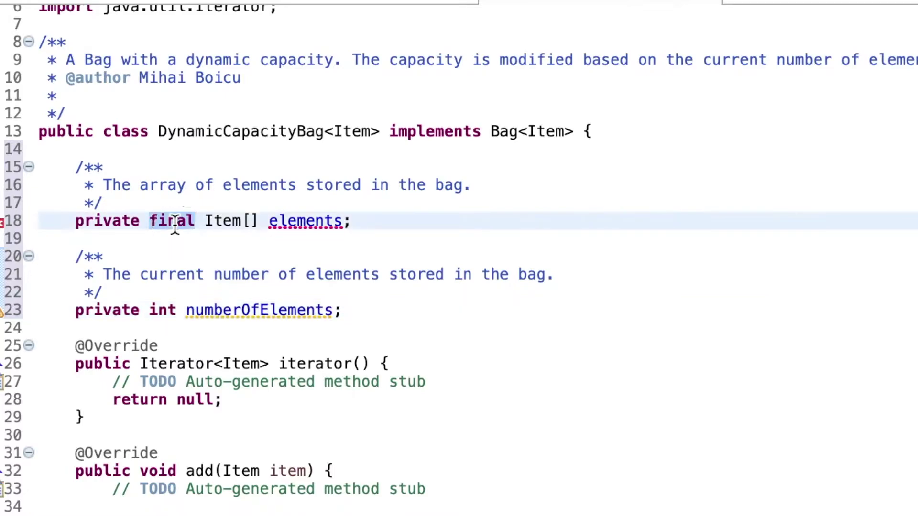
key("Delete")
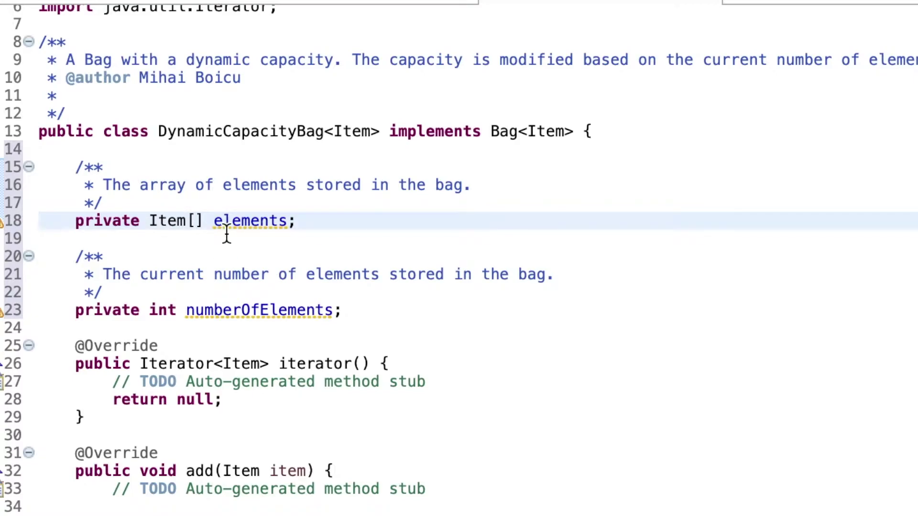
left_click(362, 309)
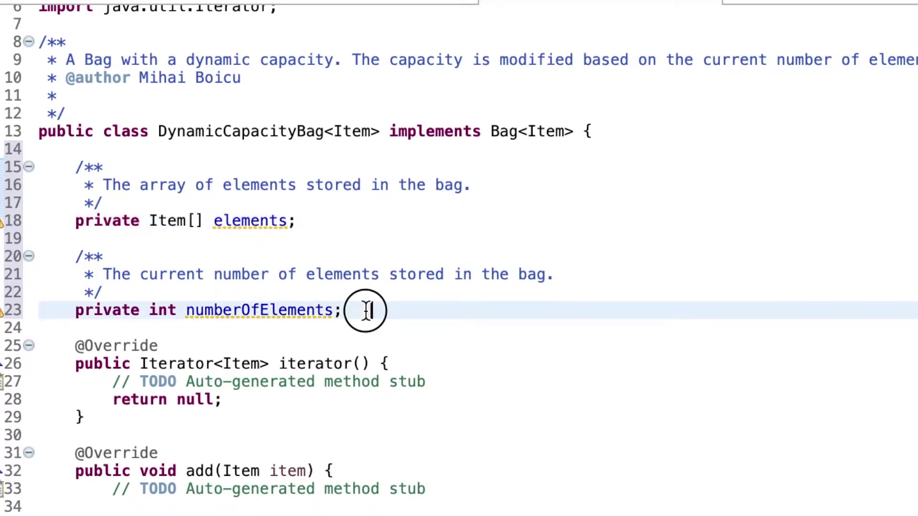
key("Return")
key("Return")
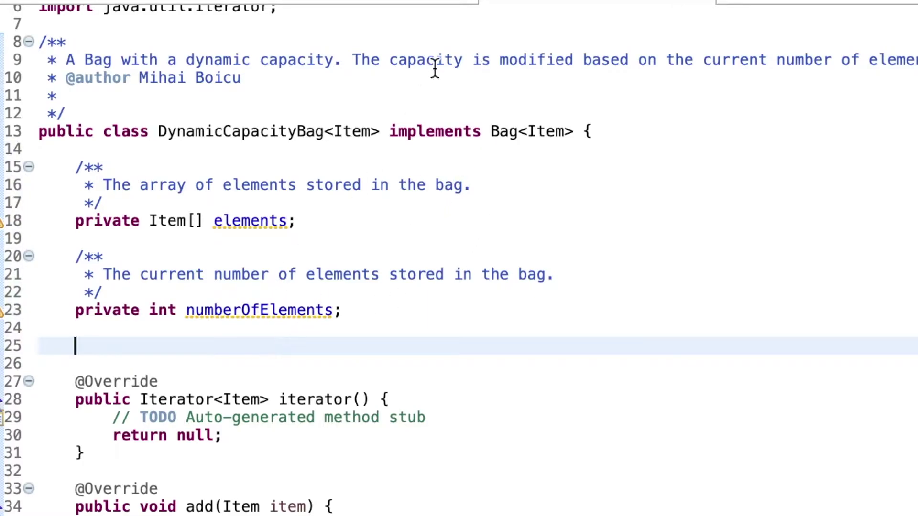
type("publi")
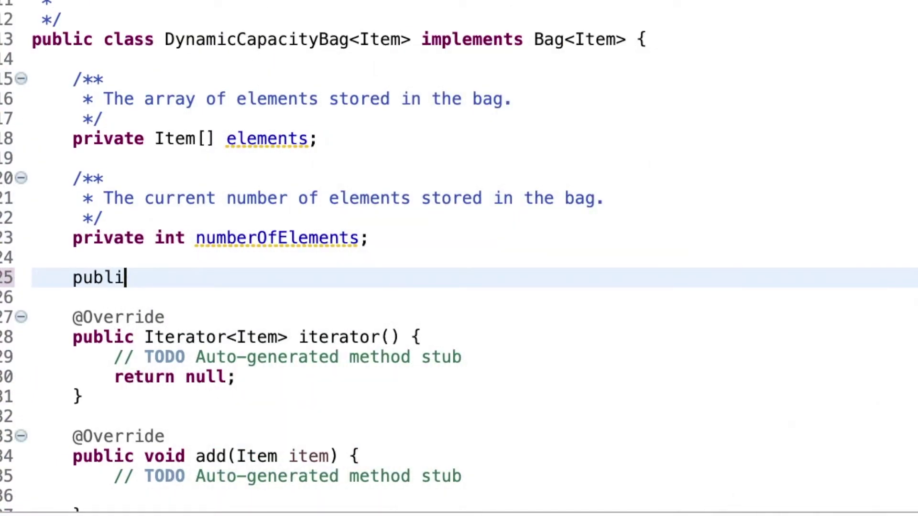
type("c Dyna")
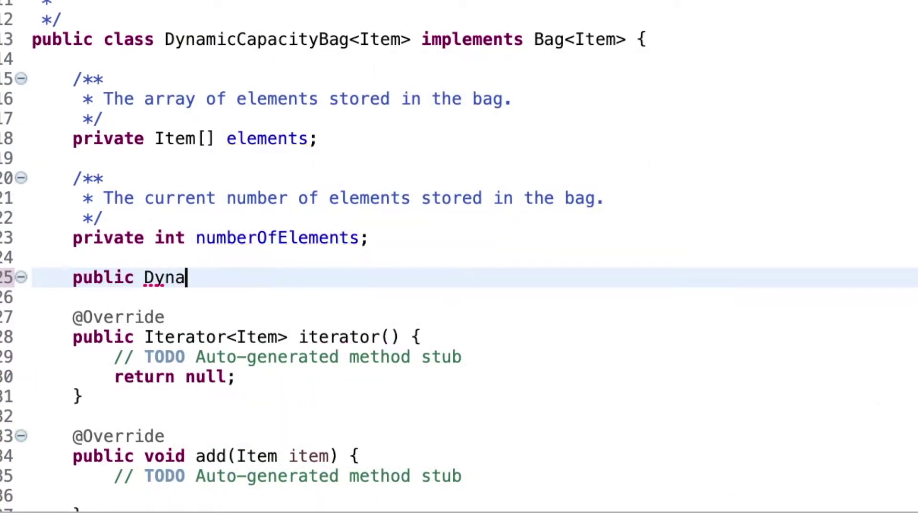
type("micCapacityBa")
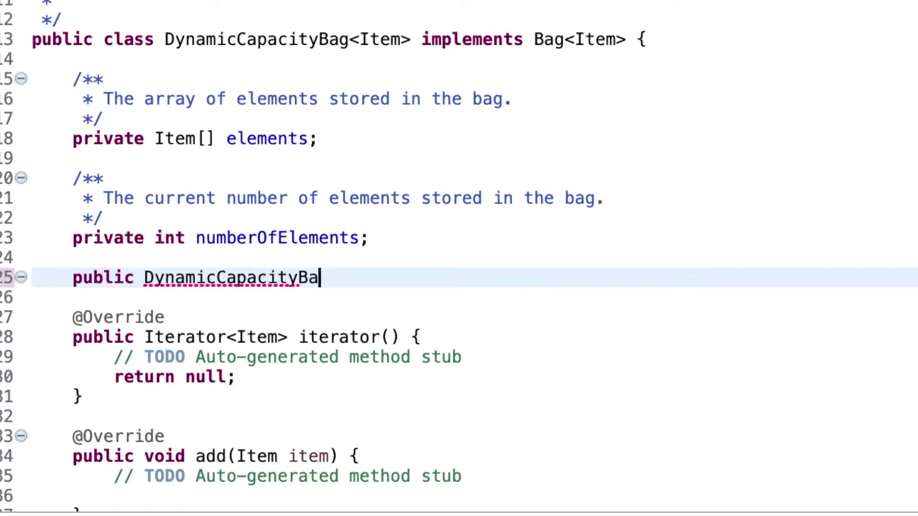
type("g(")
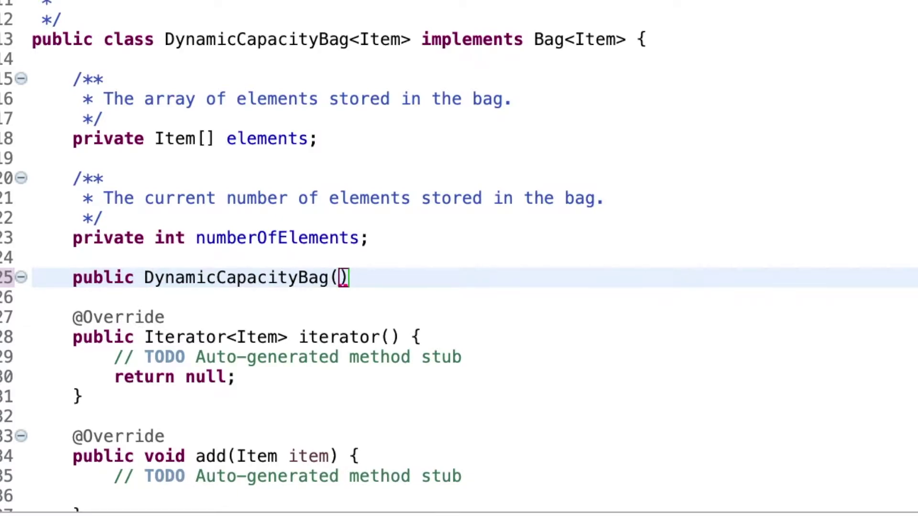
type("initialCapacity)")
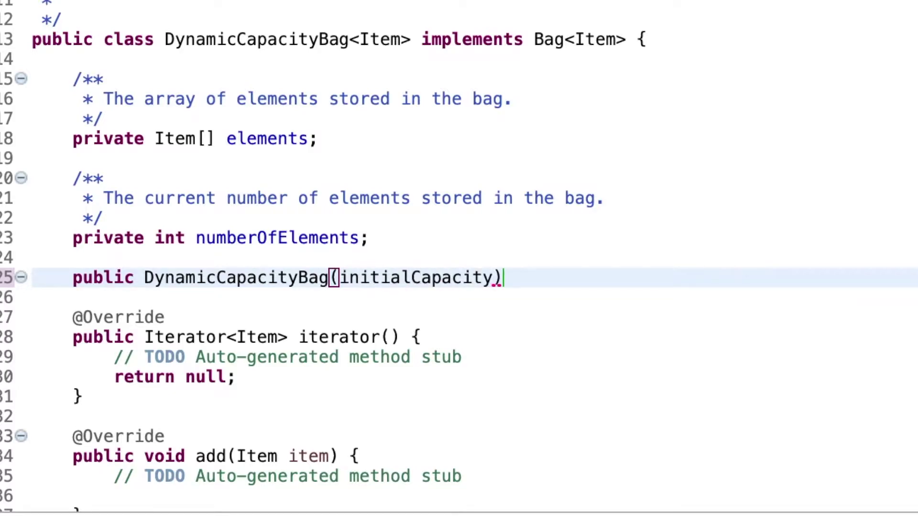
- Write the constructor so the elements array is sized by initialCapacity
left_click(338, 277)
type("int in")
left_click(548, 278)
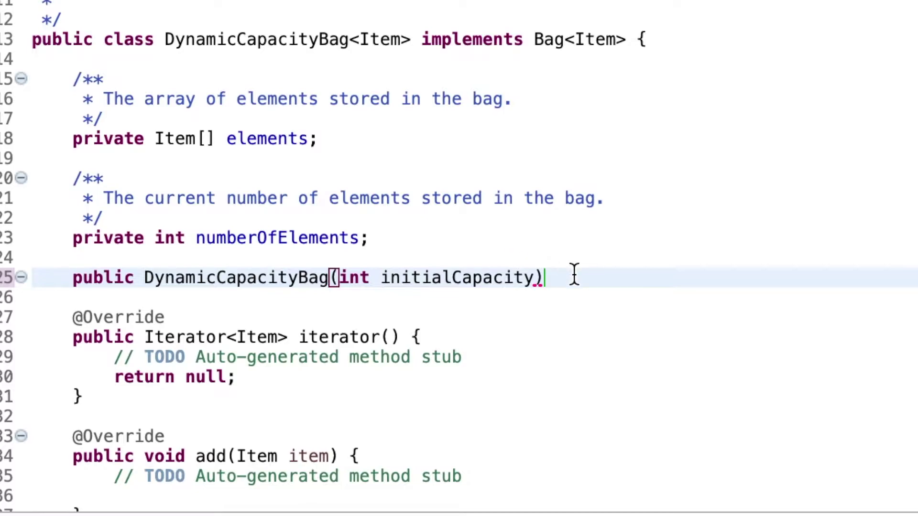
type("{")
key("Return")
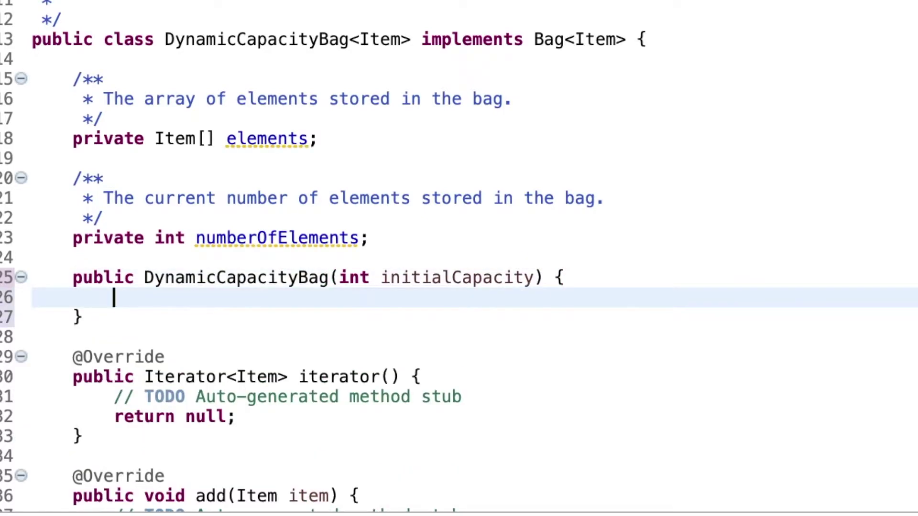
type("e")
type("ments = (Item[]) new Object[capacity];")
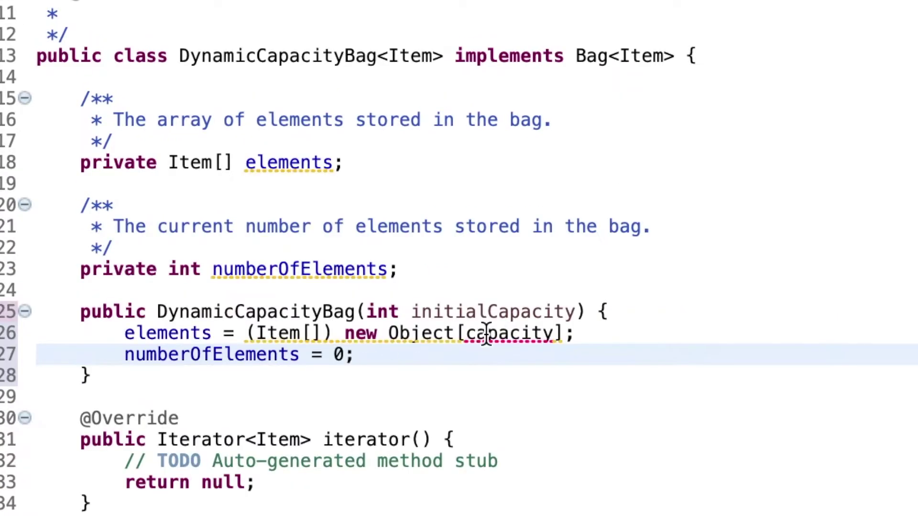
double_click(473, 310)
key("ctrl+c")
double_click(509, 333)
key("ctrl+v")
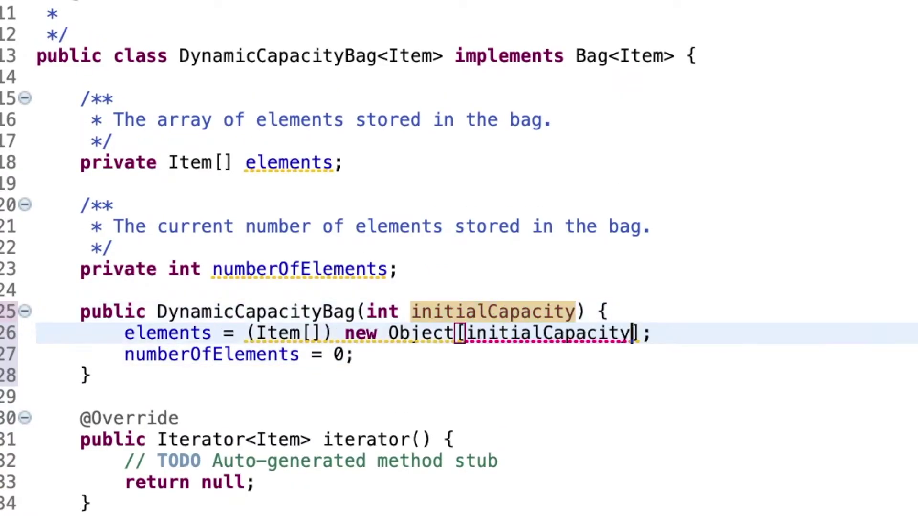
left_click(176, 380)
left_click(217, 288)
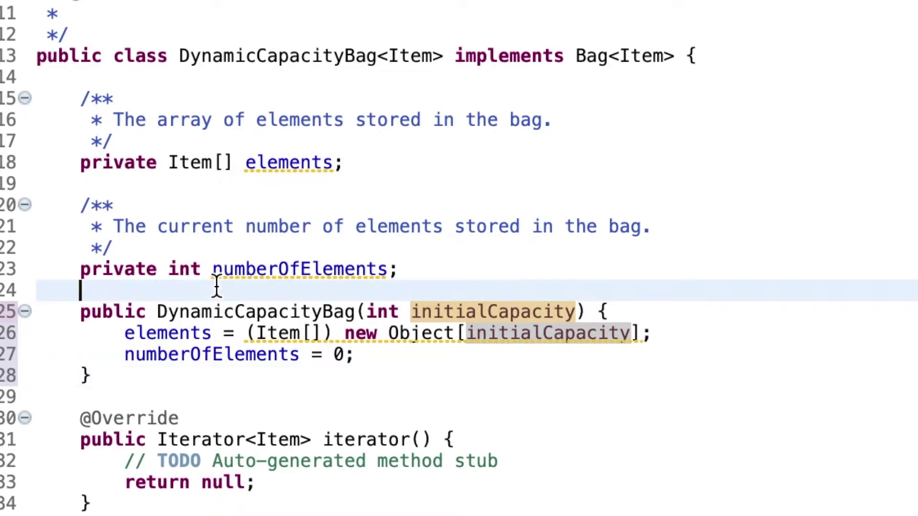
key("Return")
type("/**")
key("Return")
type("Crea")
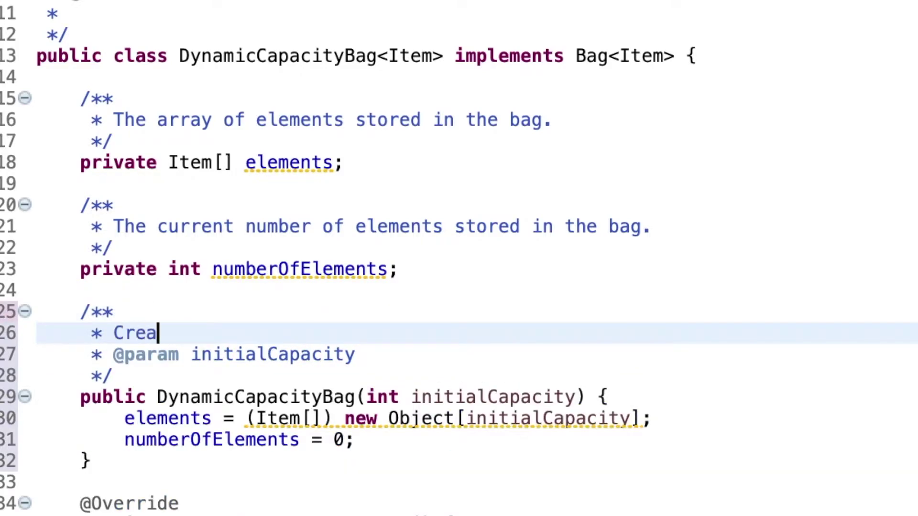
type("tes a bag w")
type("ih")
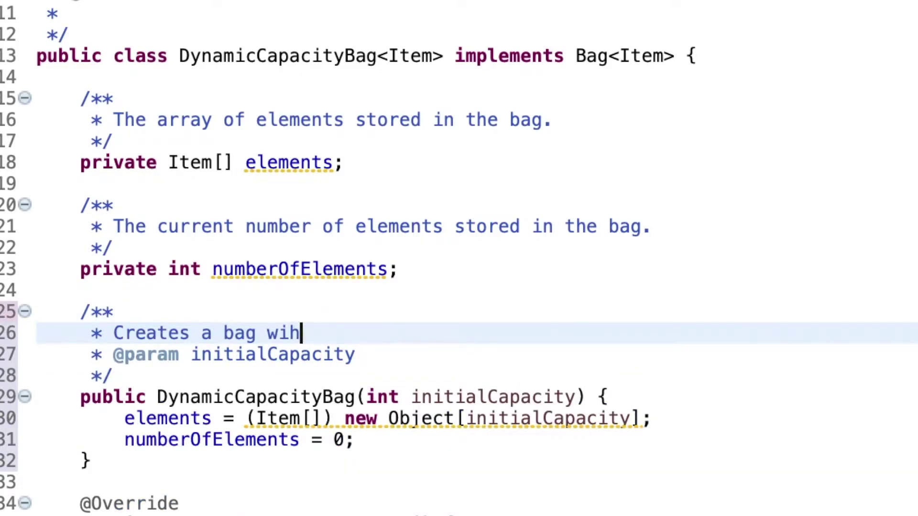
key("BackSpace")
type("th the specified")
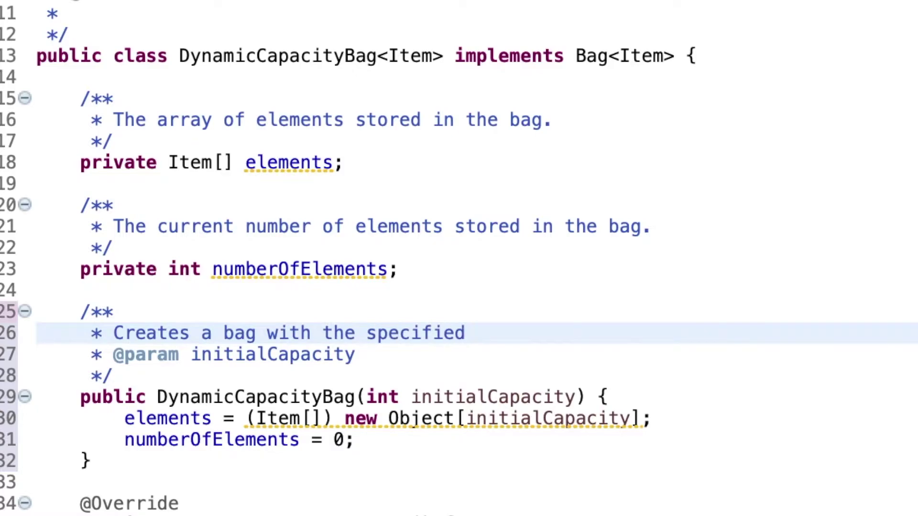
type(" initial capacity.")
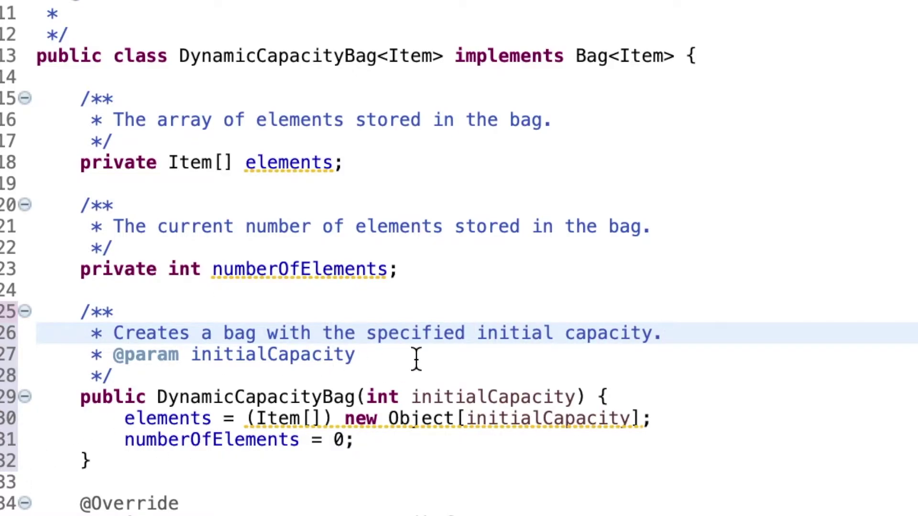
left_click(416, 356)
type("The i")
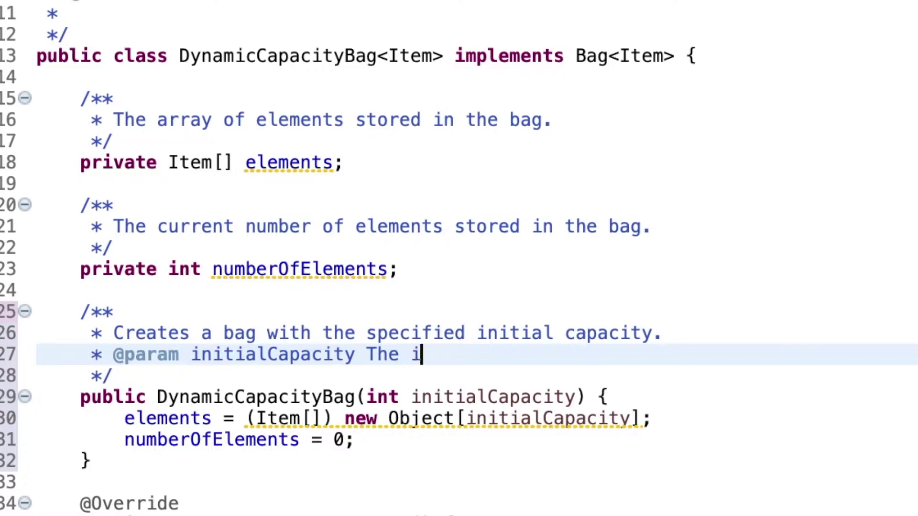
type("nitial capacity of the ")
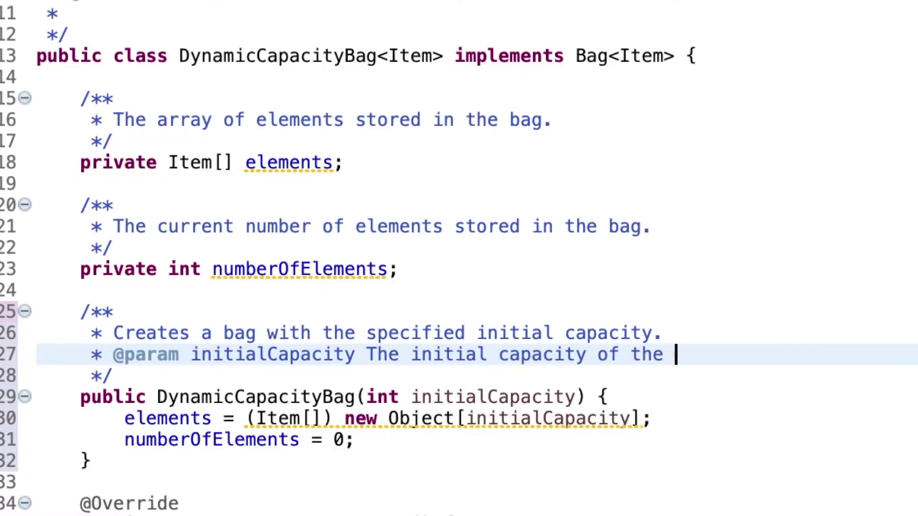
type("bag.")
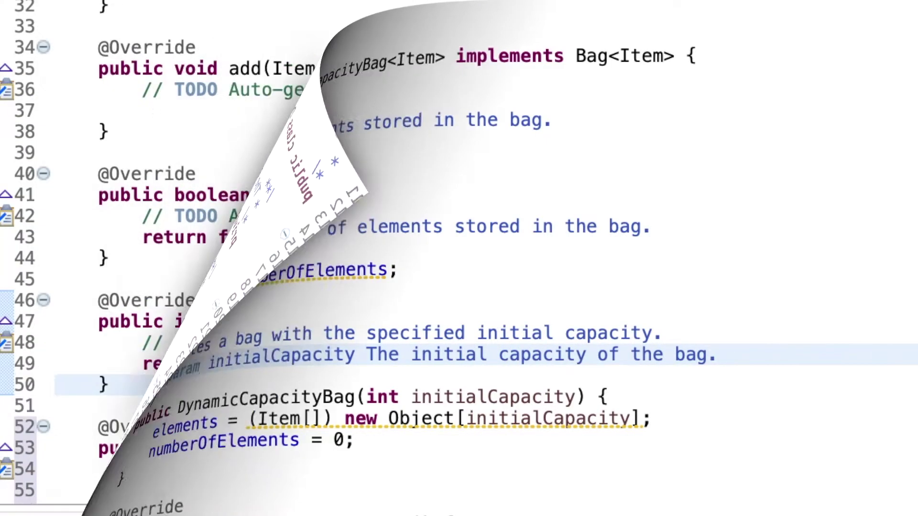
- Make isEmpty return numberOfElements==0 and remove its TODO comment
key("BackSpace")
key("BackSpace")
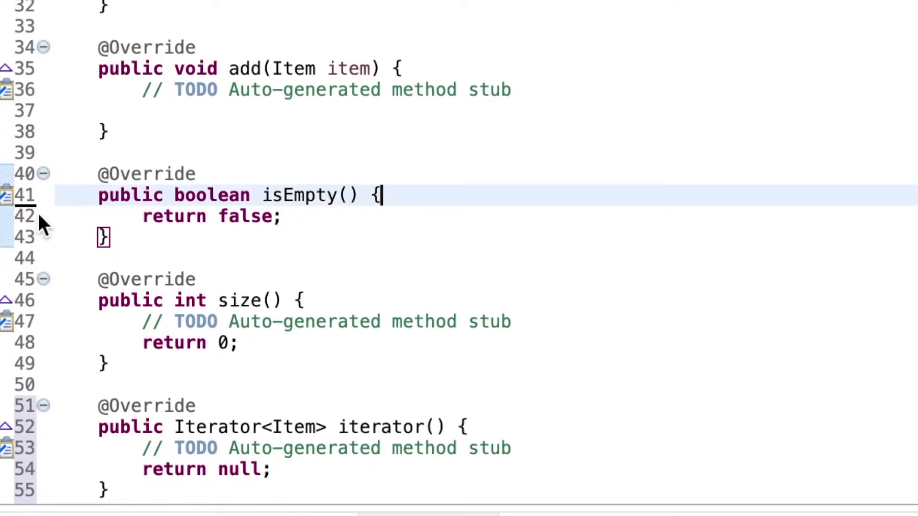
double_click(247, 216)
type("n")
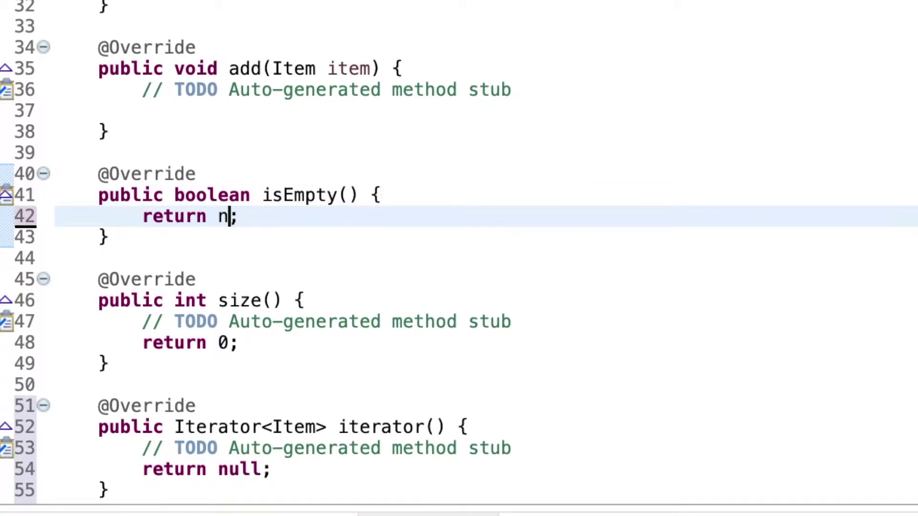
type("umb")
key("ctrl+space")
key("Return")
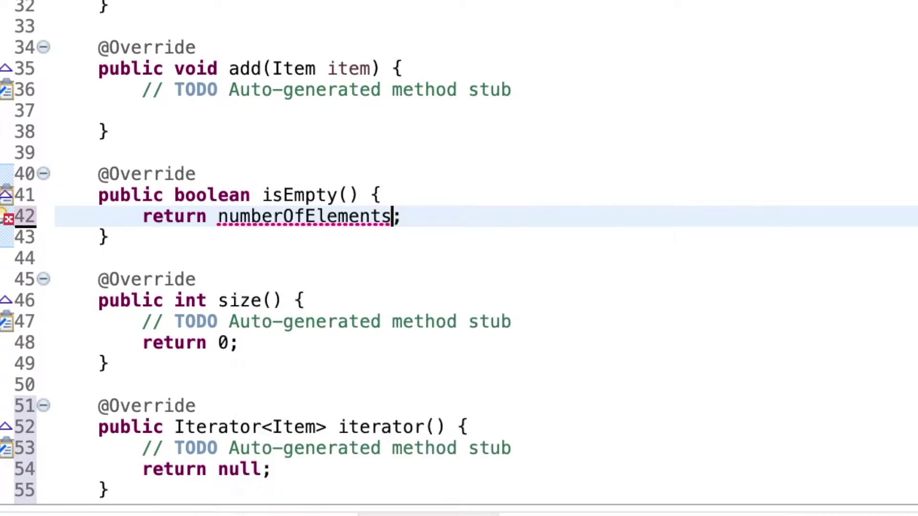
type("==0")
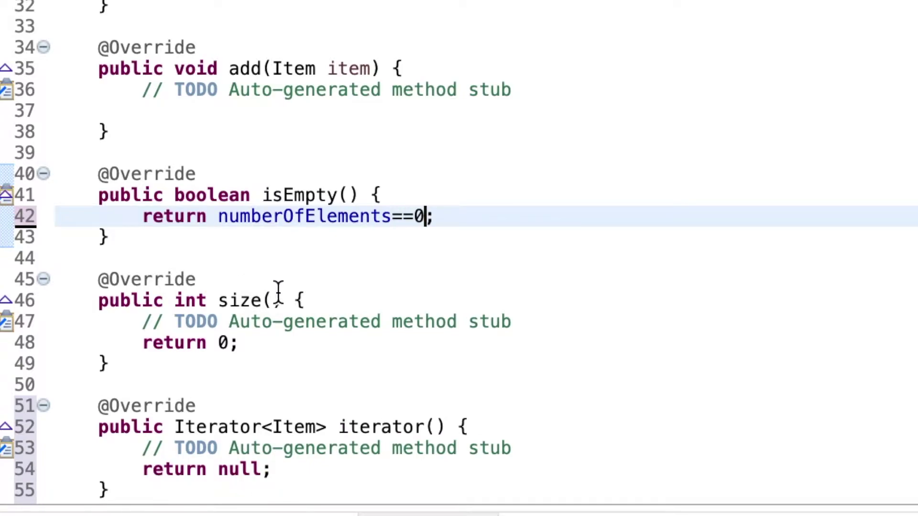
- Make size return numberOfElements and remove its TODO comment
left_click(559, 327)
left_click_drag(511, 333, 138, 333)
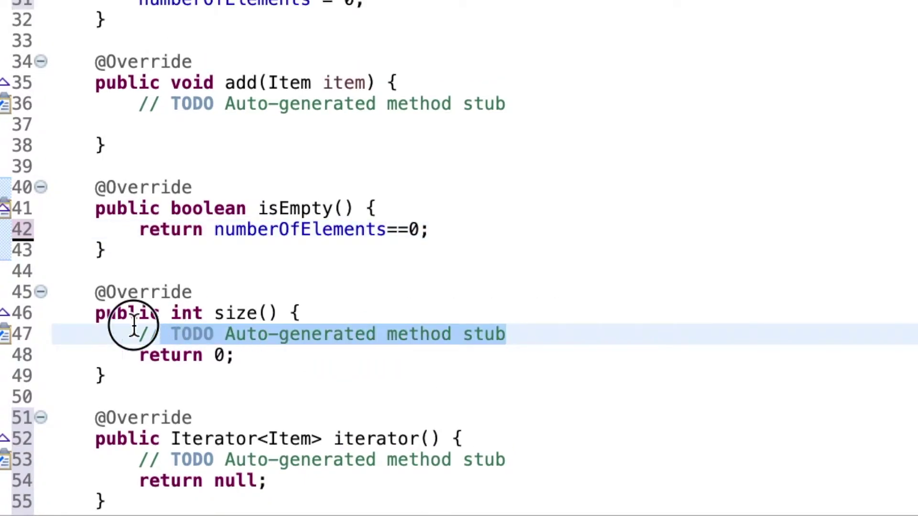
key("BackSpace")
key("BackSpace")
key("BackSpace")
key("BackSpace")
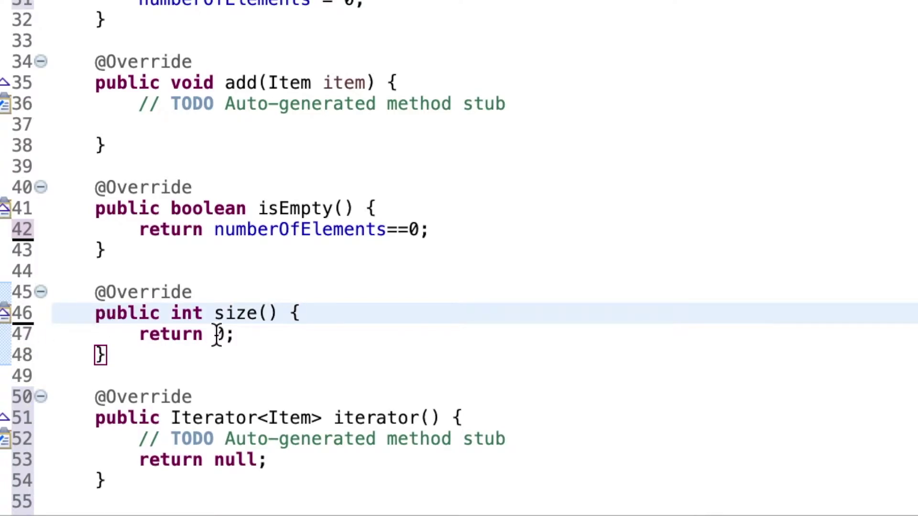
double_click(219, 335)
type("num")
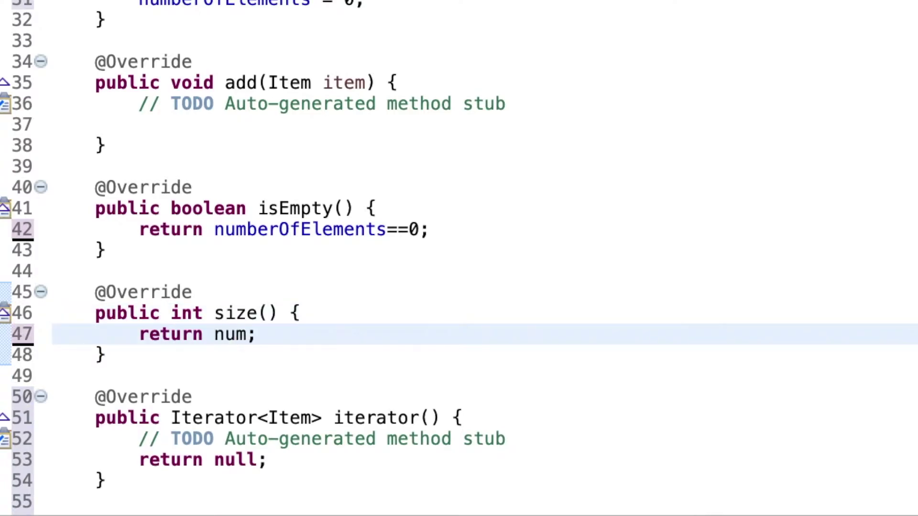
key("ctrl+space")
key("Return")
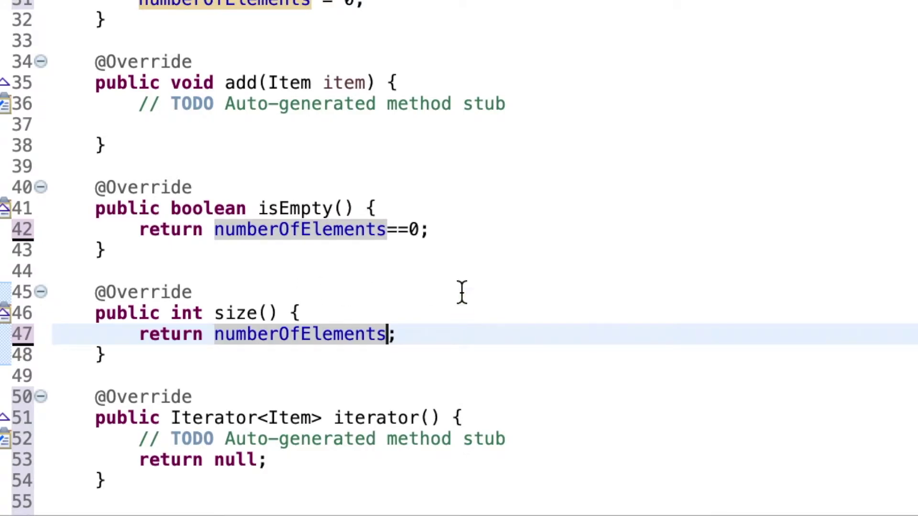
type("f ")
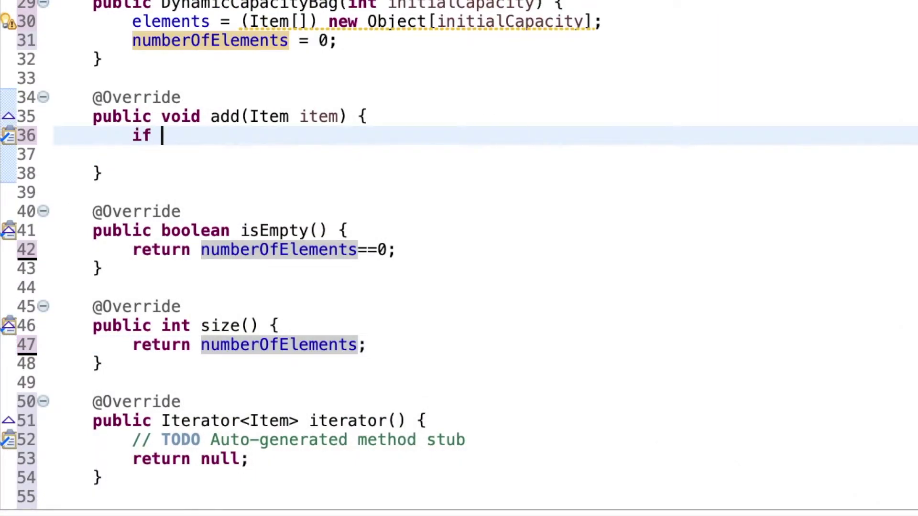
type("(num")
- In add, call doubleCapacity() when numberOfElements equals elements.length, then begin a helper method
key("ctrl+space")
key("Return")
type("==")
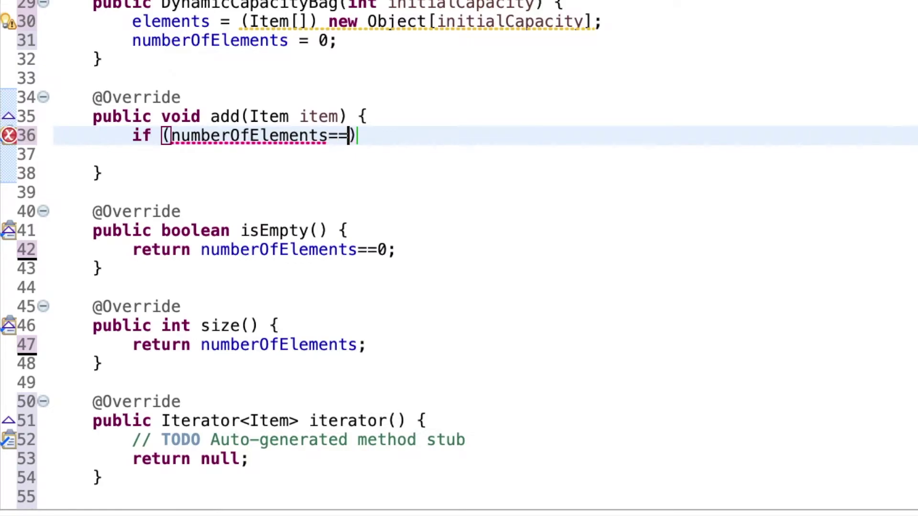
type("elements.l")
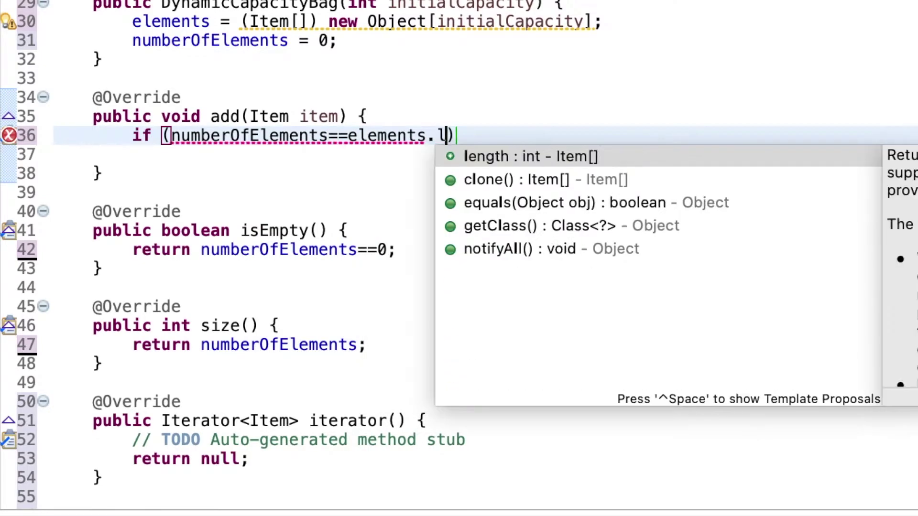
key("Return")
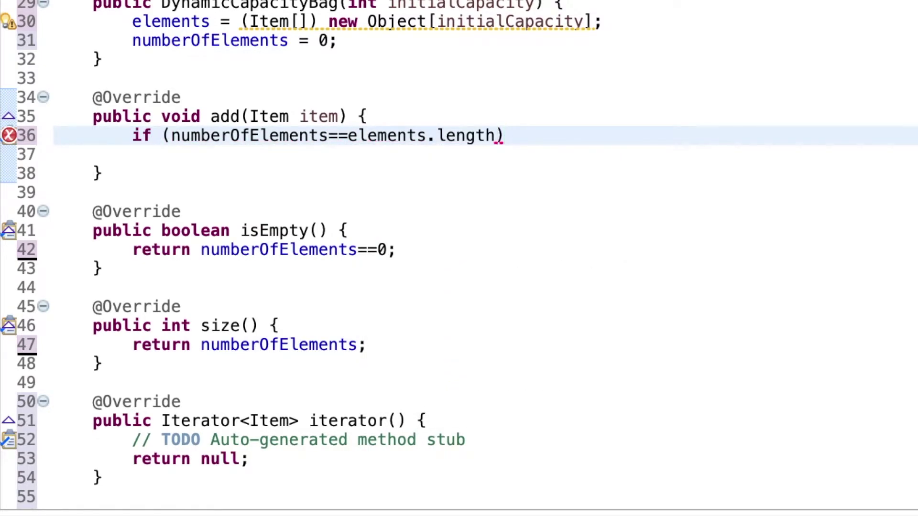
key("Return")
type("doub")
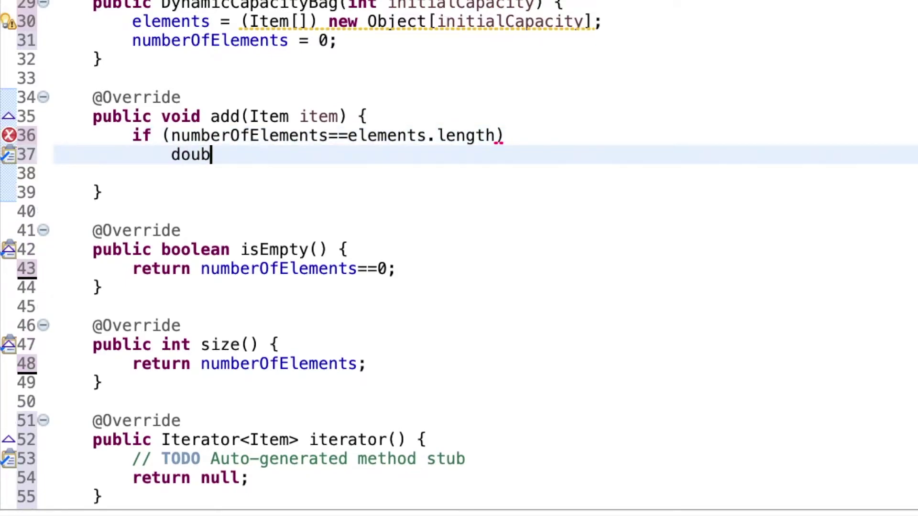
type("leCapacity();")
key("Return")
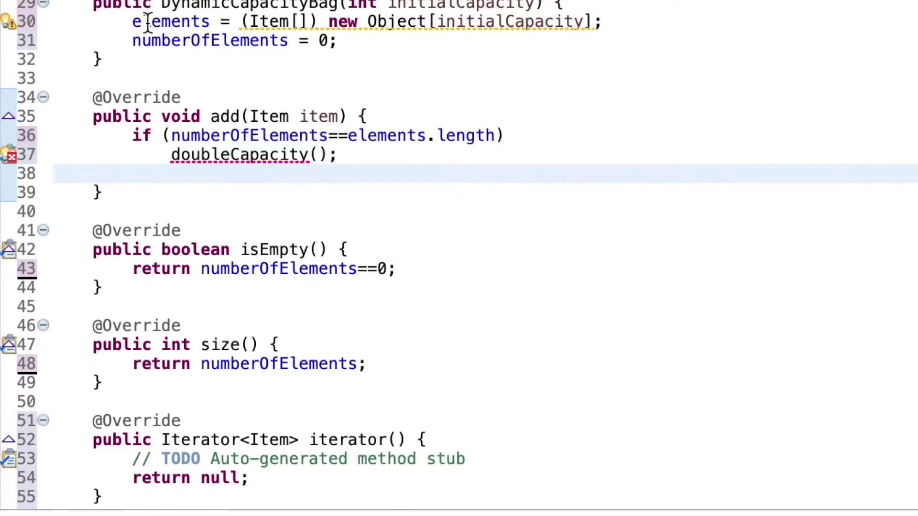
scroll(148, 22, "up", 4)
scroll(147, 22, "up", 2)
scroll(148, 22, "down", 2)
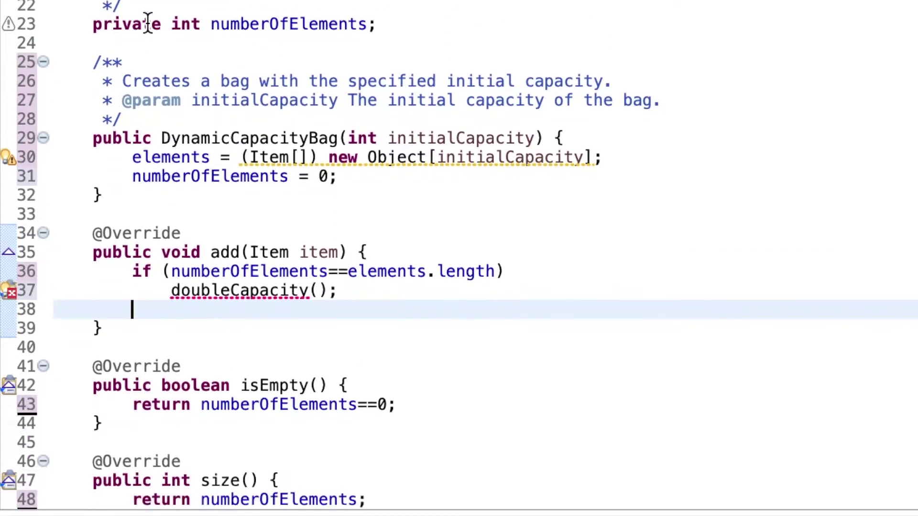
left_click(120, 206)
key("Return")
key("Return")
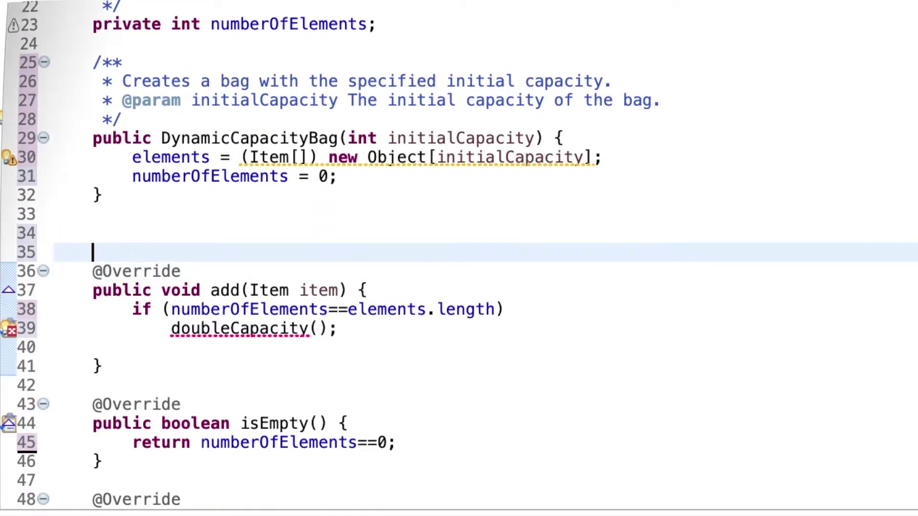
type("private void ")
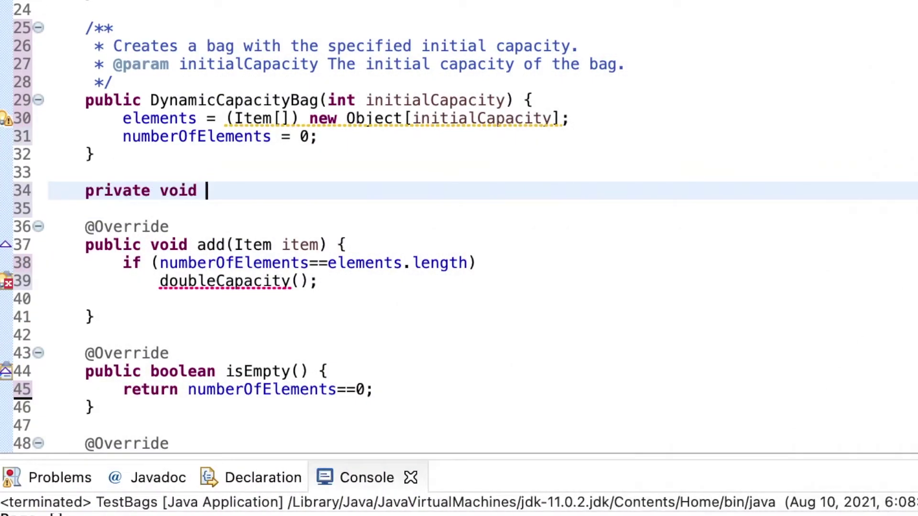
type("doubleCapacity()")
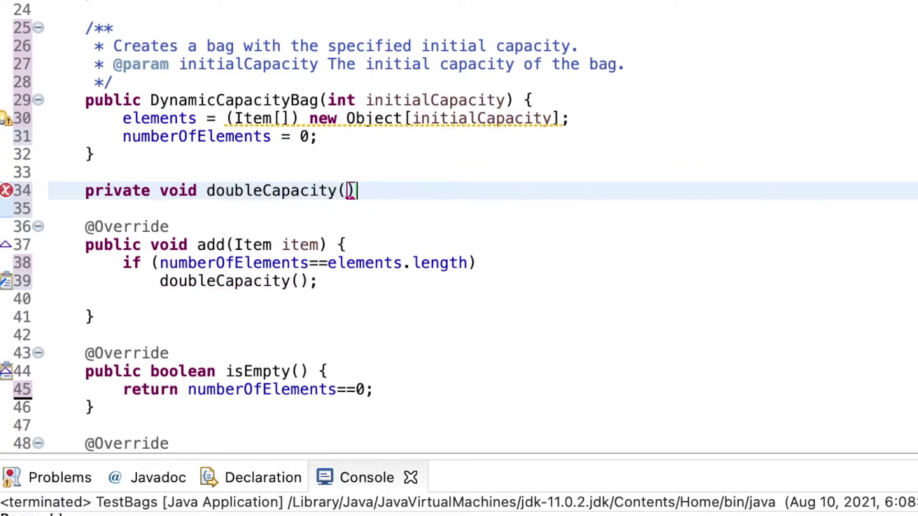
type(" {")
- Declare newElements as an Item array twice elements.length, correcting the Ittem typo
key("Return")
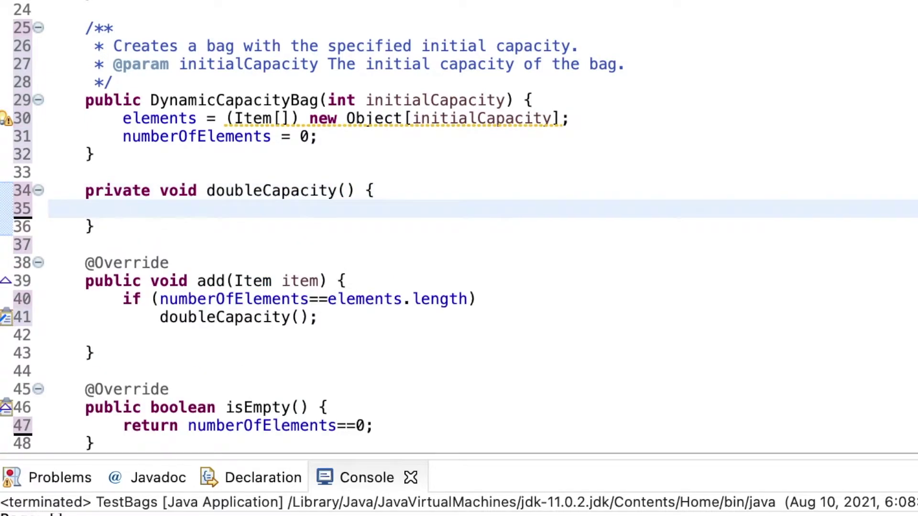
type("p")
key("BackSpace")
type("Ittemp")
key("BackSpace")
key("BackSpace")
key("BackSpace")
type("tem[] ")
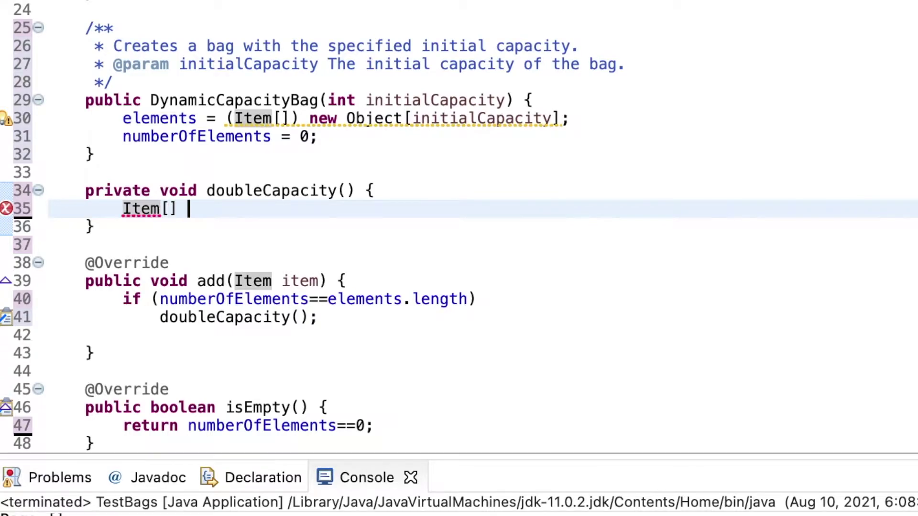
type("newElements =")
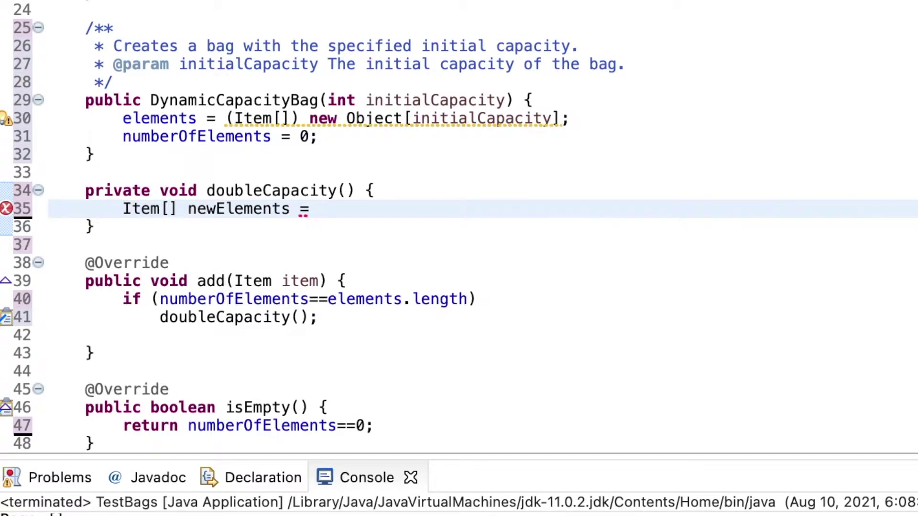
type(" (Ittem[])new")
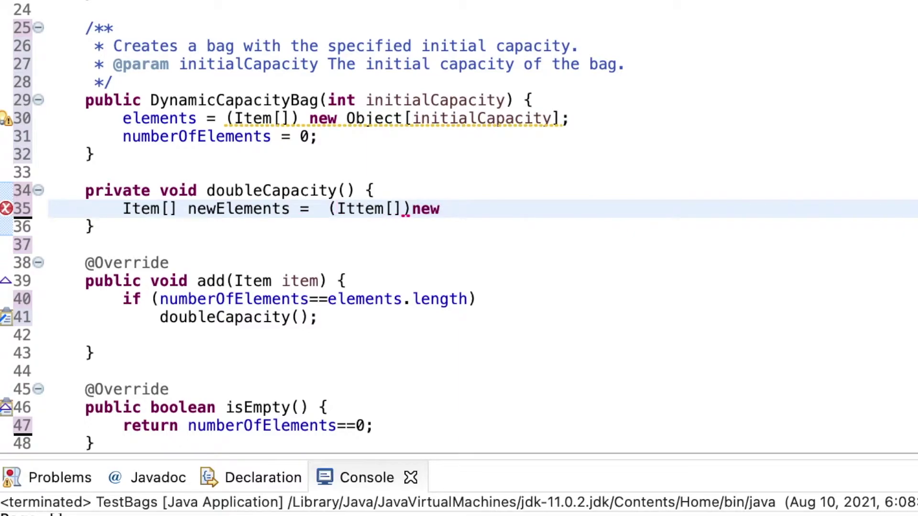
type(" Object[")
type(";")
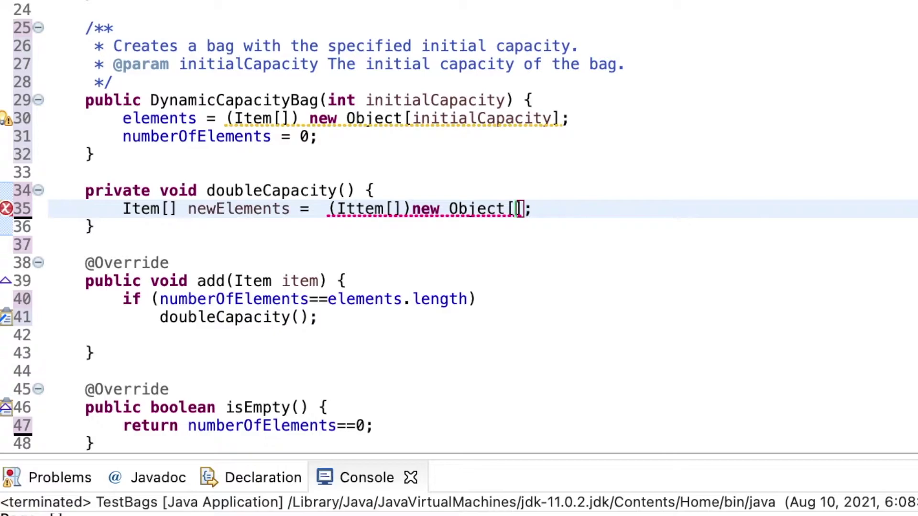
type("elements.")
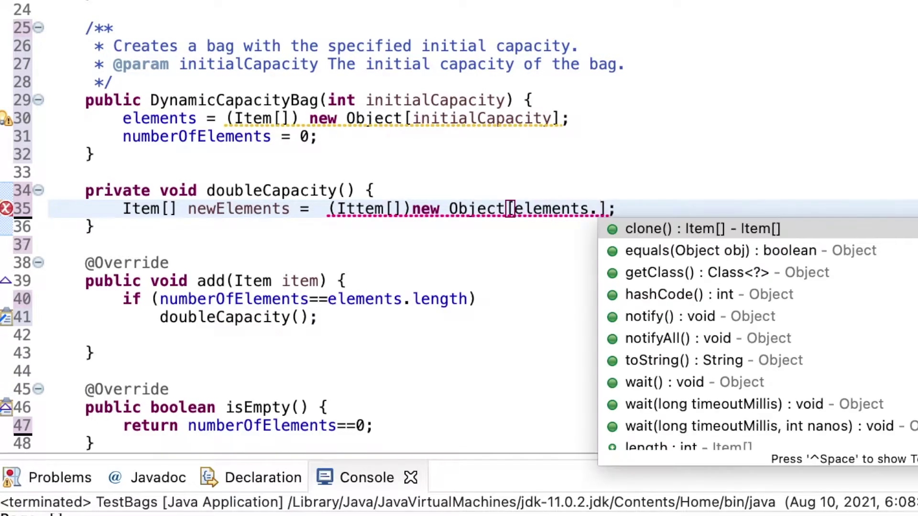
type("length*2")
left_click(506, 226)
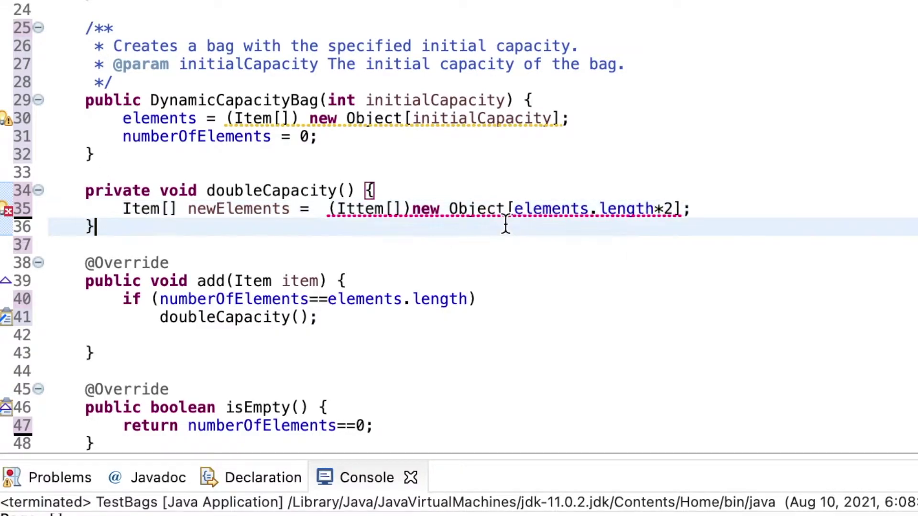
left_click(511, 209)
left_click(413, 227)
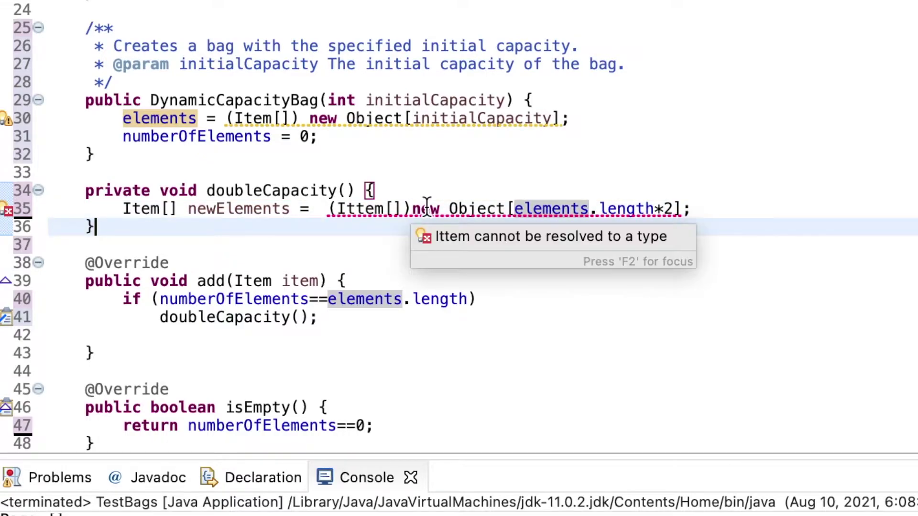
left_click(357, 209)
key("BackSpace")
left_click(383, 246)
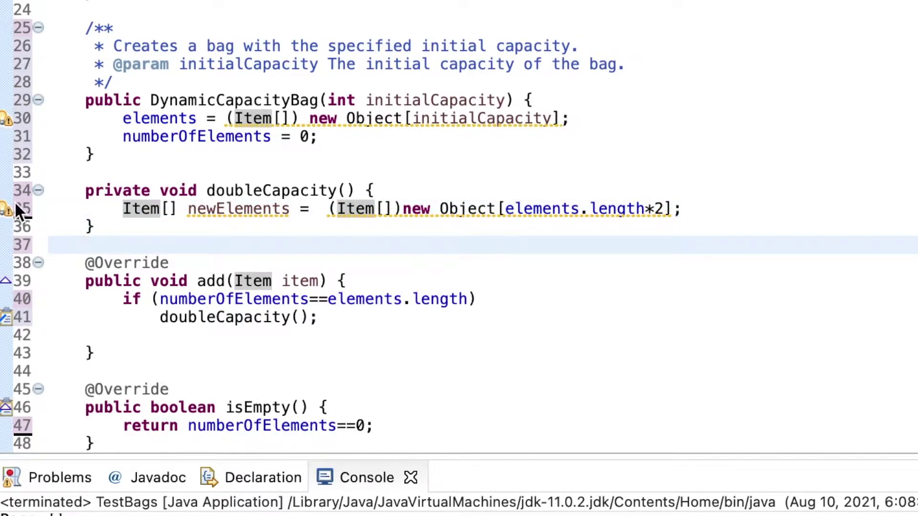
left_click(21, 209)
left_click(402, 244)
left_click(468, 296)
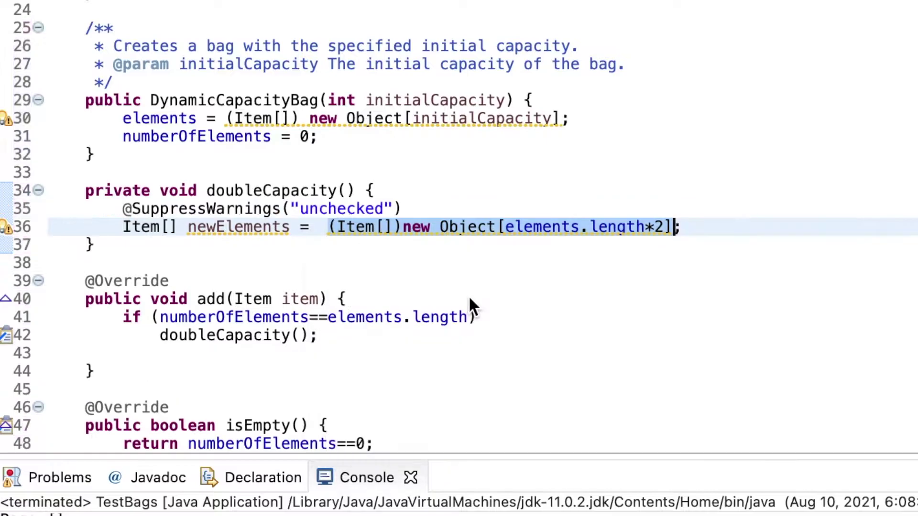
left_click(723, 226)
- Add a for loop copying elements[i] into newElements[i], then assign elements = newElements
key("Return")
type("for (")
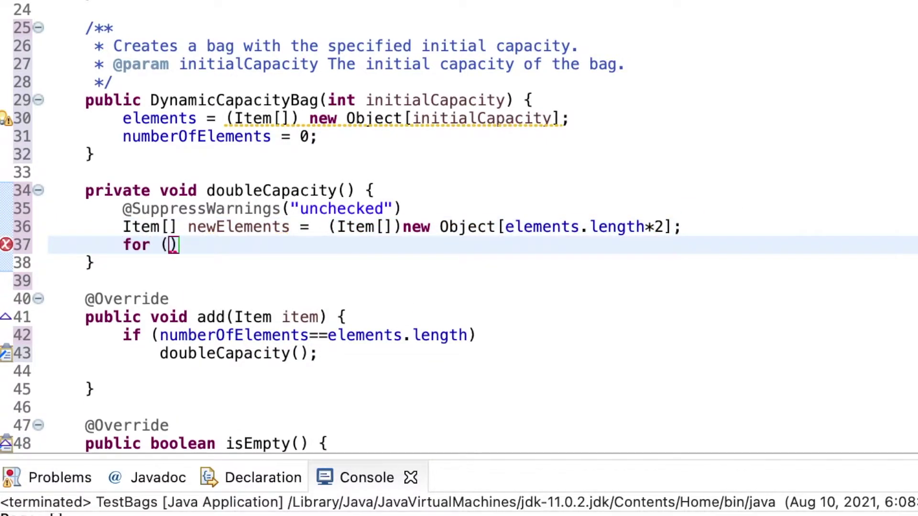
type("int i=0; i<ele")
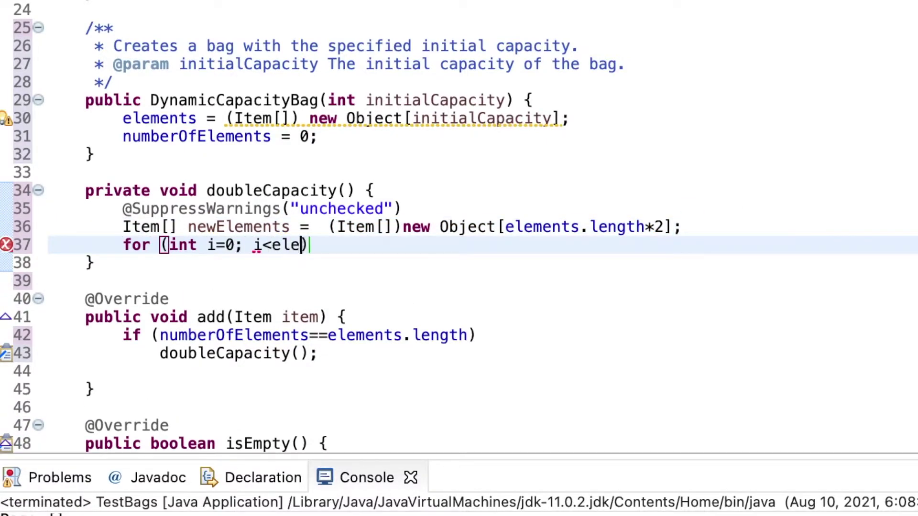
type("ments.length; i++) {")
key("Return")
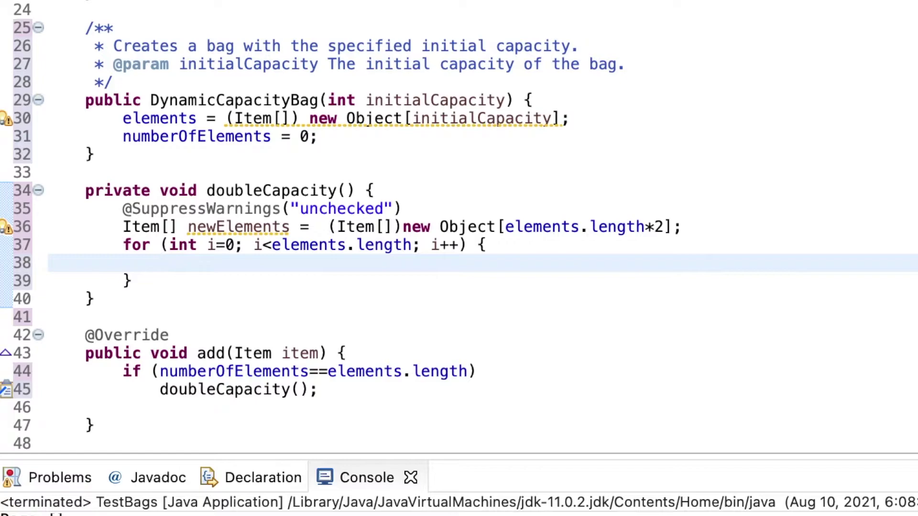
type("newElements = eleme")
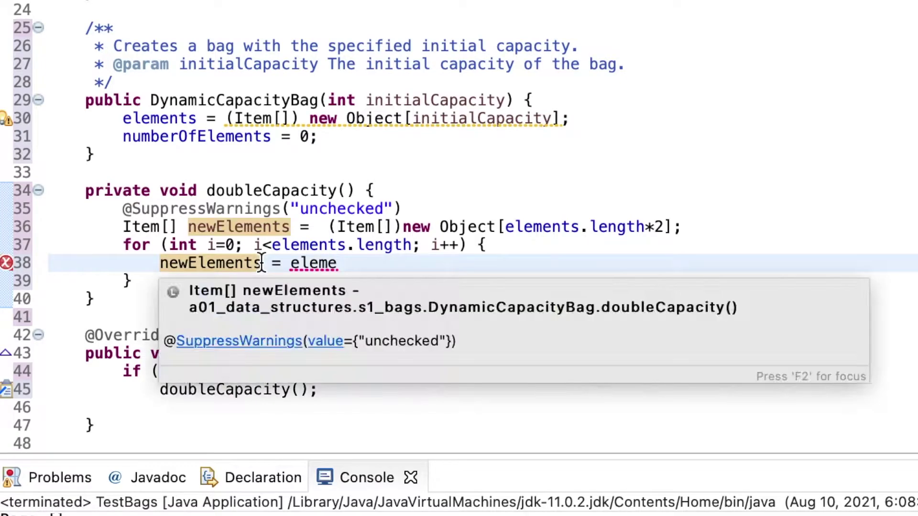
left_click(263, 263)
type("[i]")
key("End")
type("nts[i];")
key("Down")
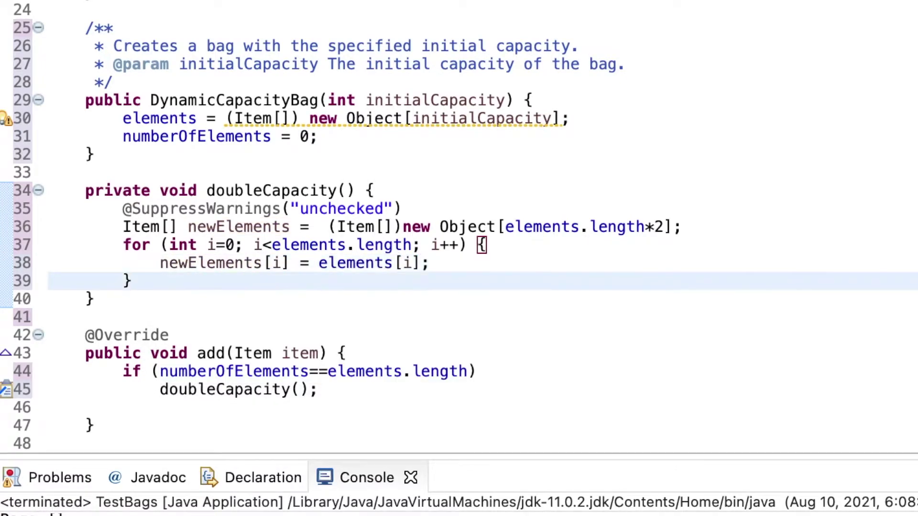
key("End")
key("Return")
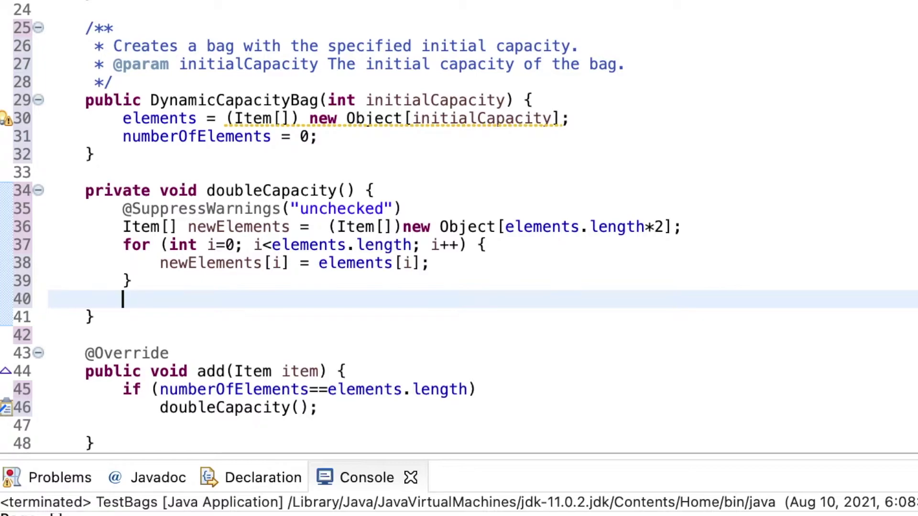
type("return")
key("BackSpace")
key("BackSpace")
key("BackSpace")
key("BackSpace")
type("elements = newElements;")
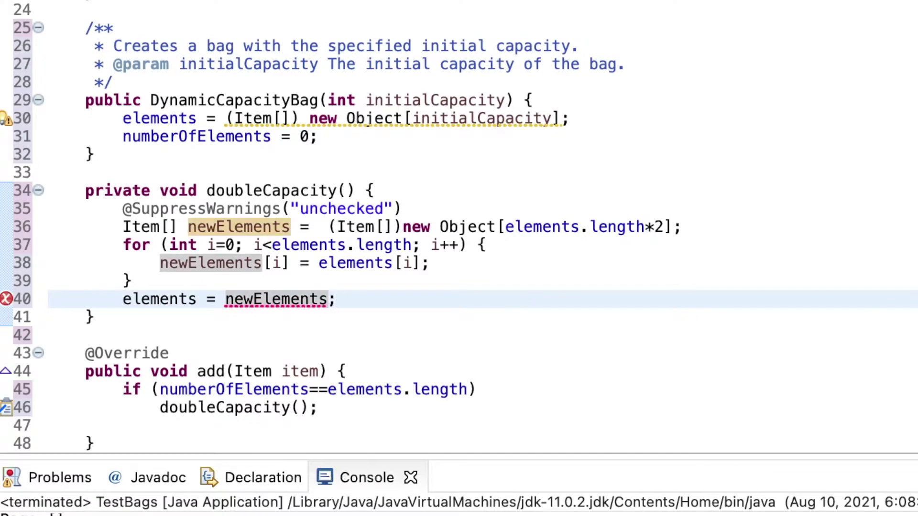
left_click(7, 120)
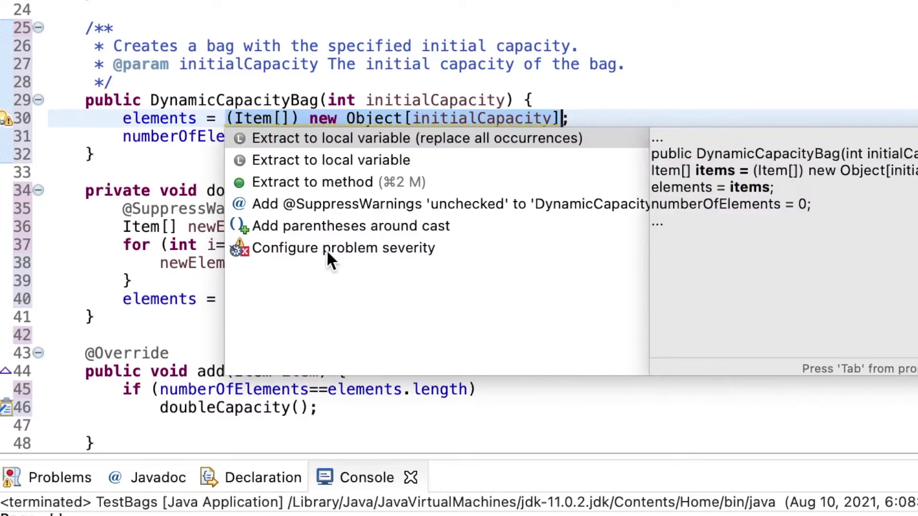
double_click(370, 203)
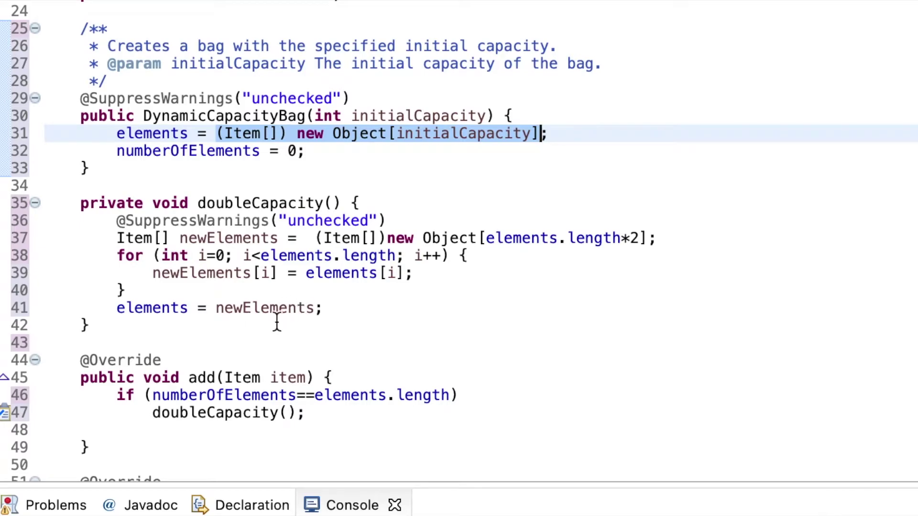
scroll(272, 325, "down", 4)
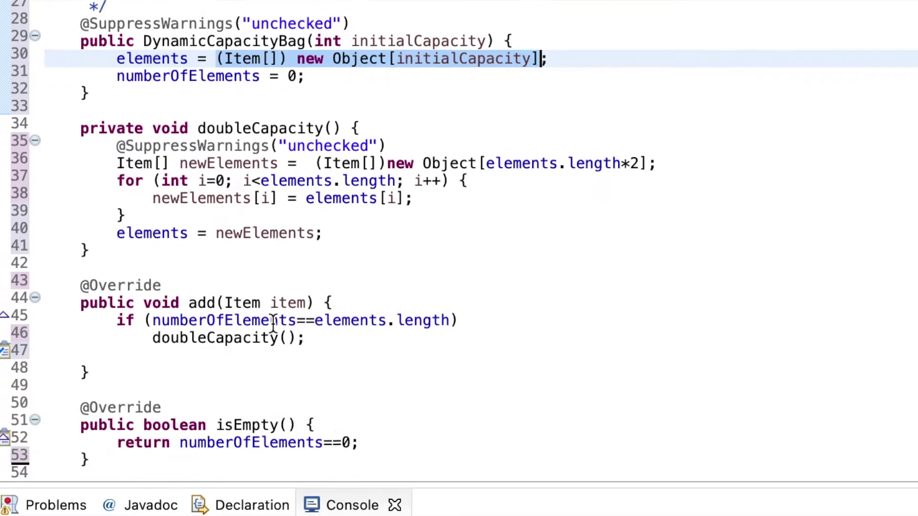
left_click(222, 355)
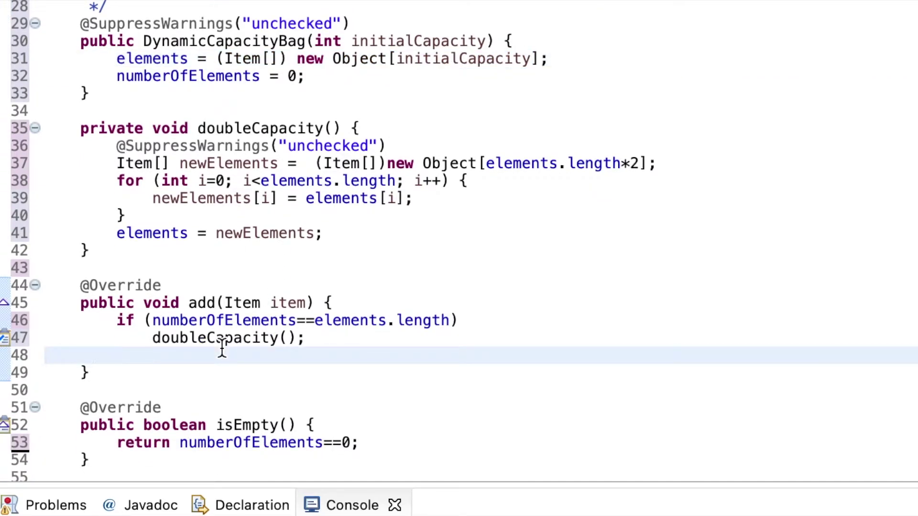
type("ele")
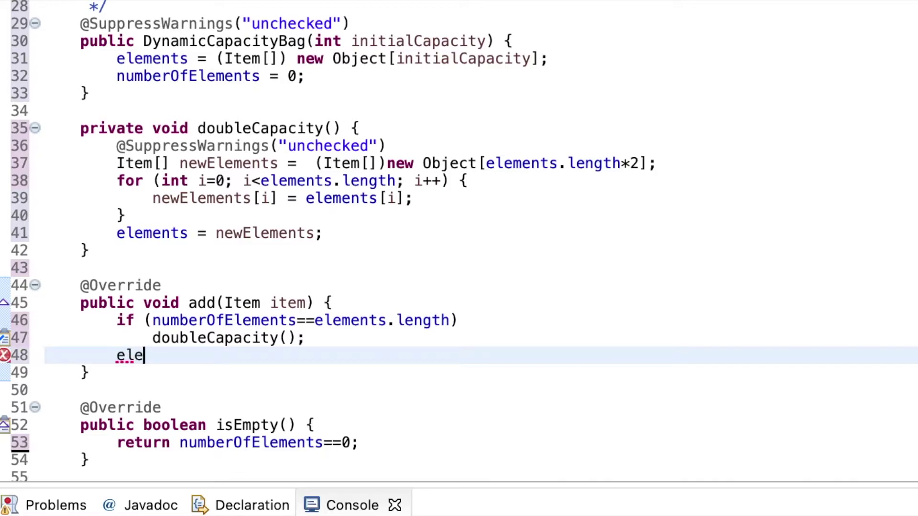
type("ments")
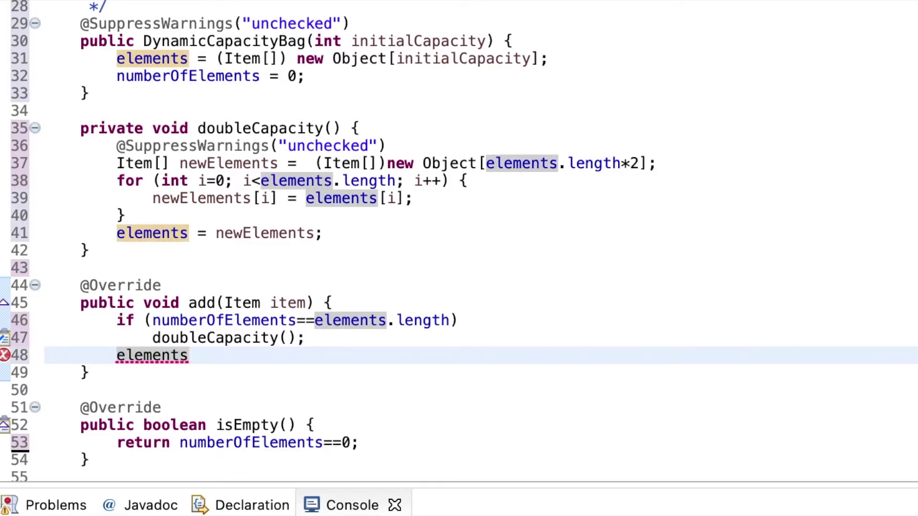
type("[num")
- In add, write the elements[numberOfElements++] assignment after the capacity check
key("Return")
type("++")
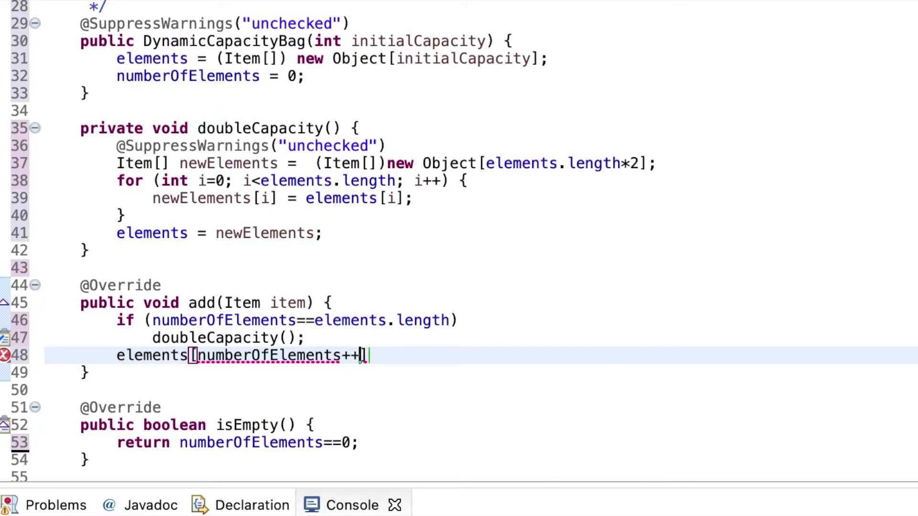
key("Right")
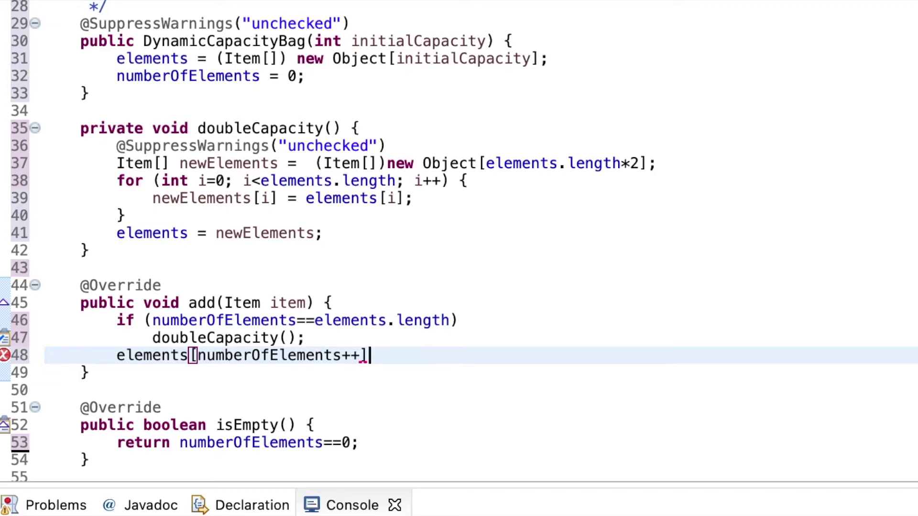
type("=item;")
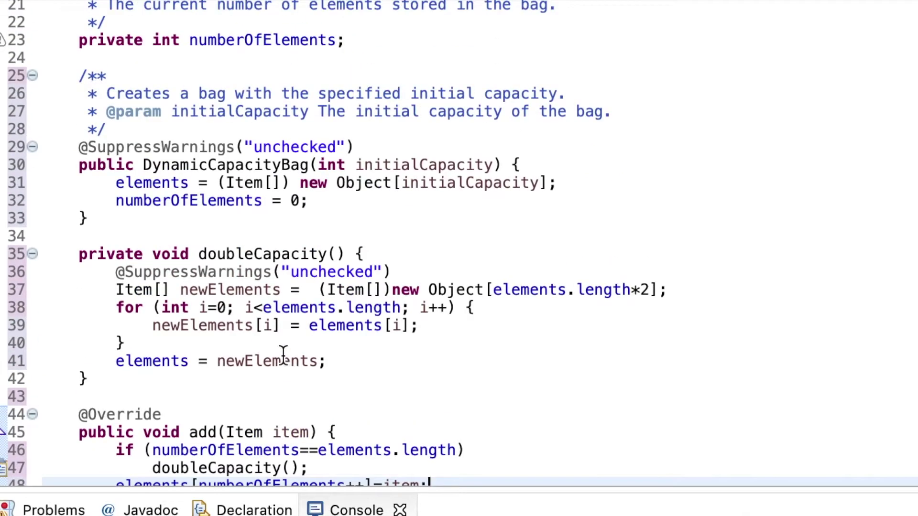
- Add a Javadoc comment above doubleCapacity reading 'Double the capacity of the current bag.'
left_click(203, 250)
key("Return")
type("/**")
key("Return")
type("Double th")
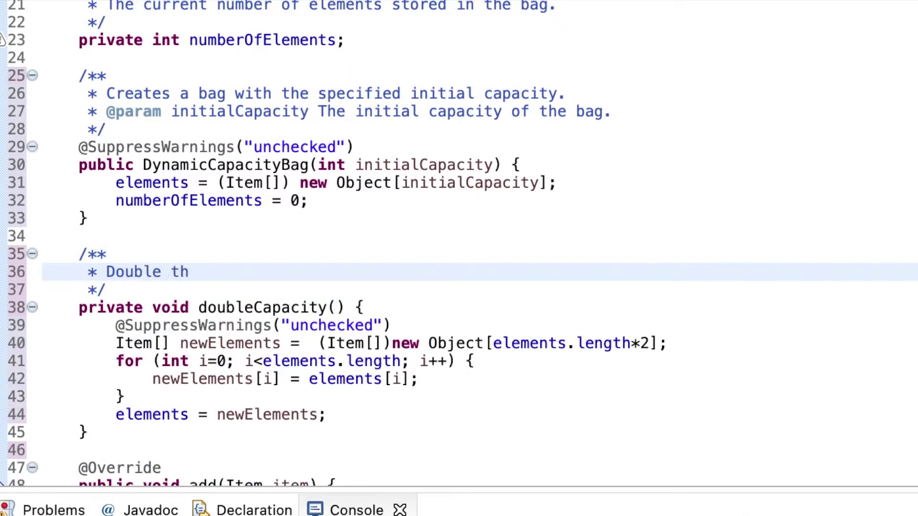
type("e capacity of the currre")
key("BackSpace")
key("BackSpace")
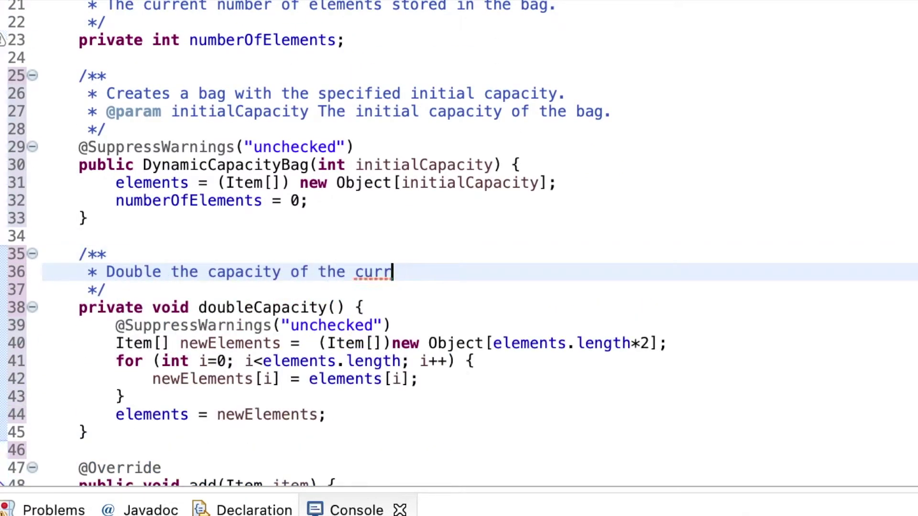
type("ent bag.")
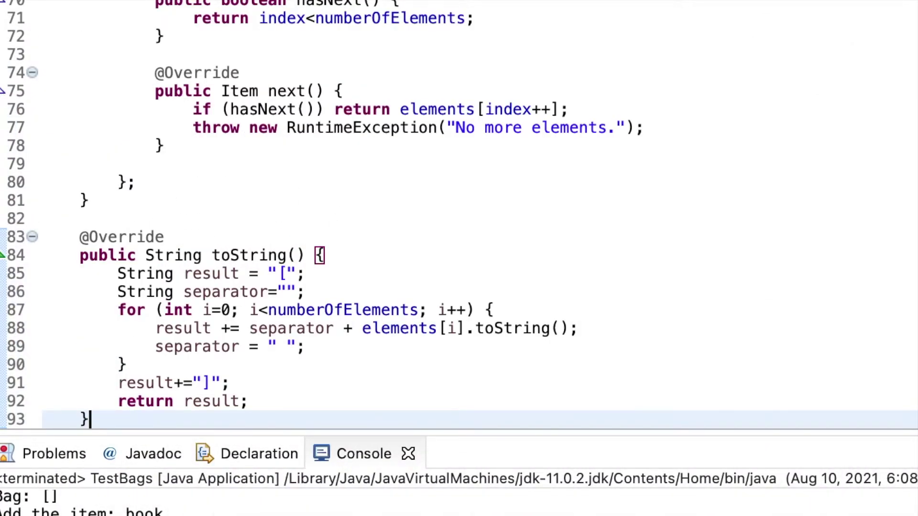
scroll(235, 179, "down", 3)
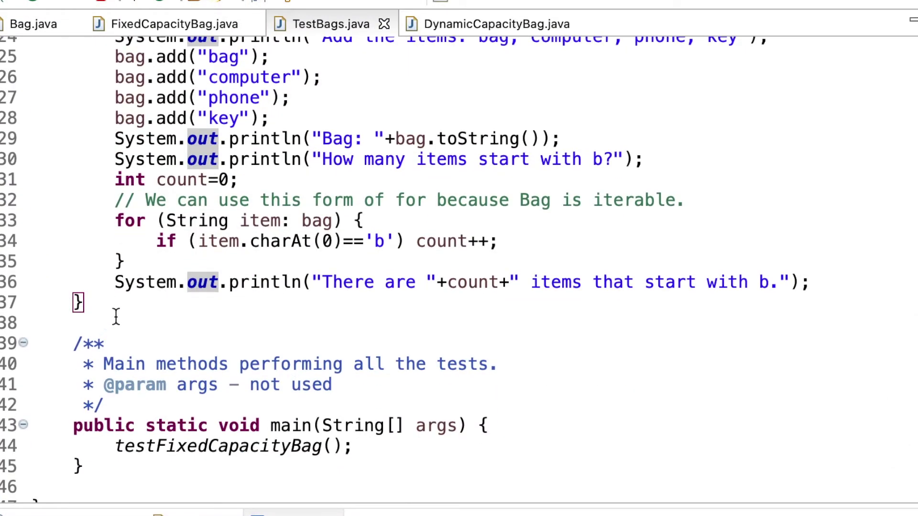
mouse_move(116, 314)
left_mouse_down()
mouse_move(31, 164)
mouse_move(30, 144)
left_mouse_up()
- Duplicate testFixedCapacityBag as testDynamicCapacityBag, constructing a DynamicCapacityBag instead
key("ctrl+c")
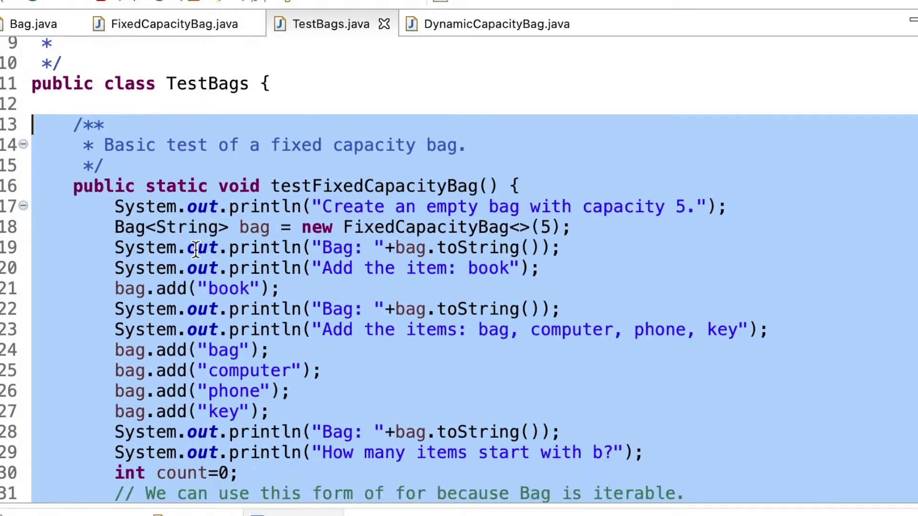
scroll(286, 287, "down", 5)
left_click(126, 294)
key("Return")
key("Return")
key("ctrl+v")
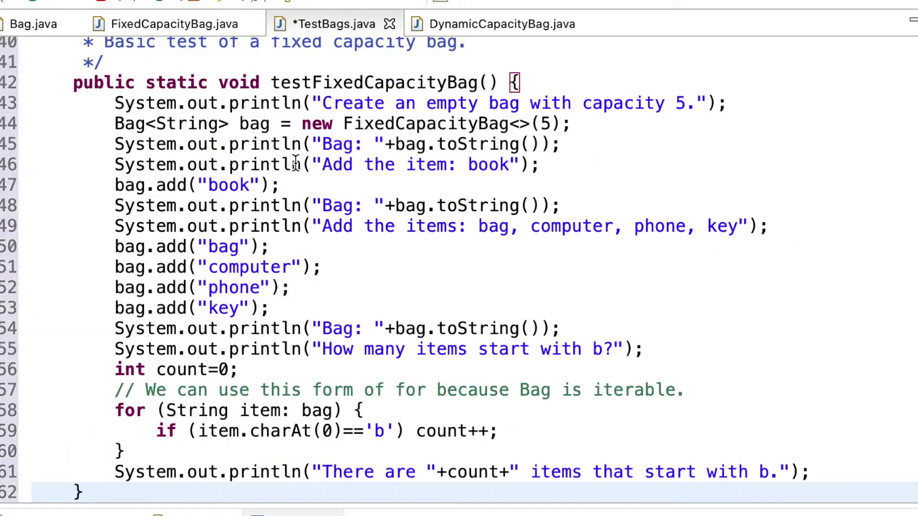
scroll(358, 215, "up", 3)
left_click(364, 144)
key("BackSpace")
key("BackSpace")
key("BackSpace")
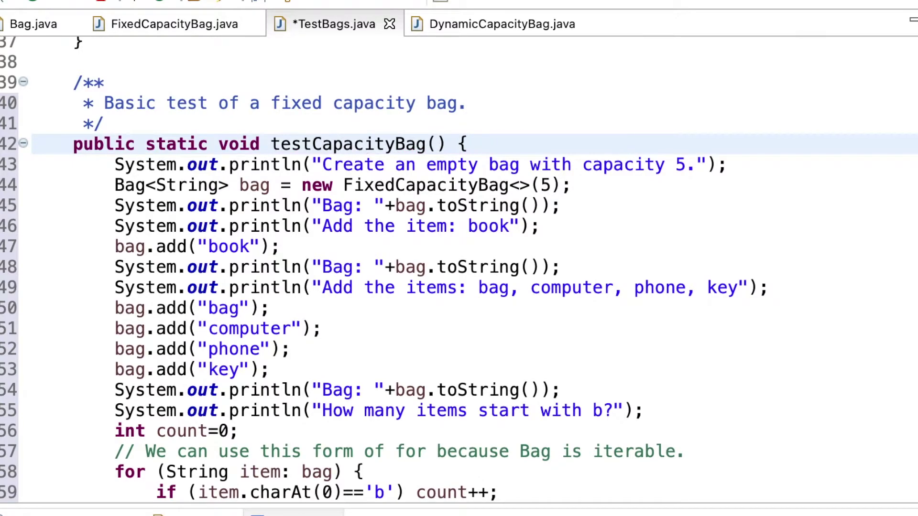
type("Dynamic")
double_click(296, 102)
type("dynamic")
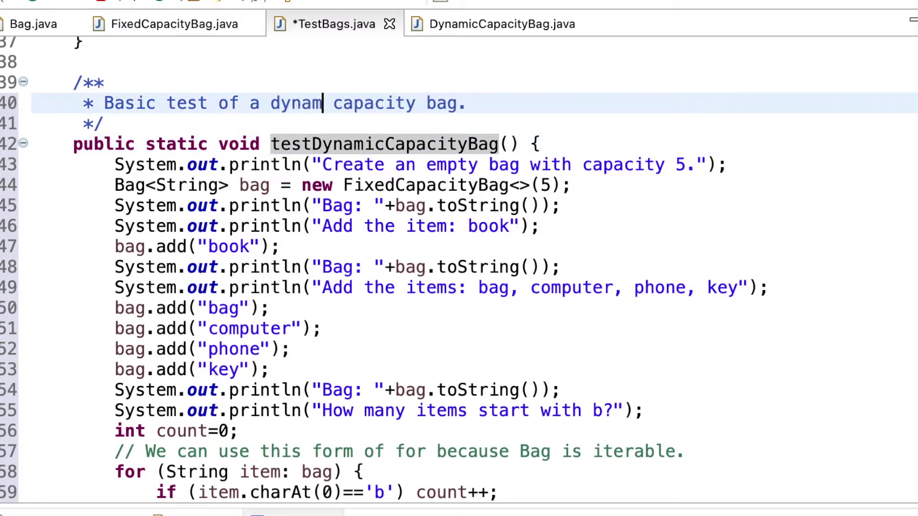
left_click(374, 185)
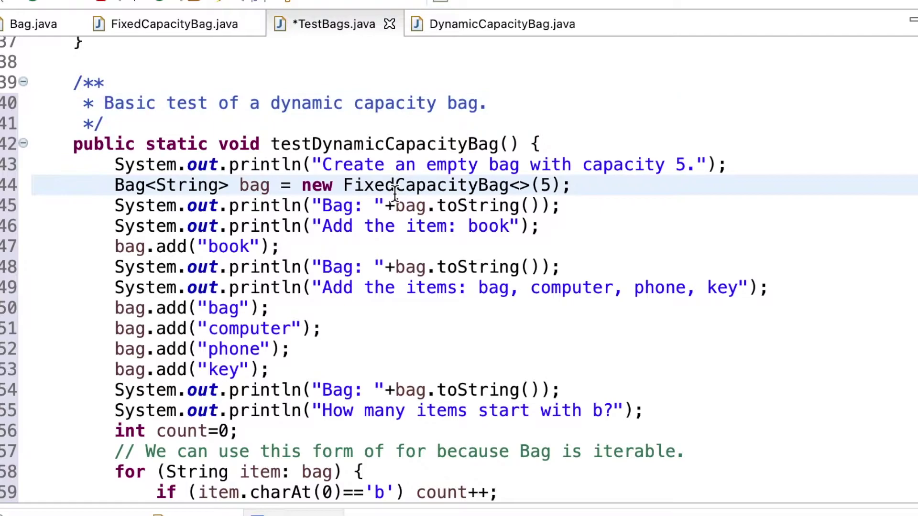
double_click(375, 185)
key("BackSpace")
key("BackSpace")
key("BackSpace")
type("Dynamic")
left_click(416, 206)
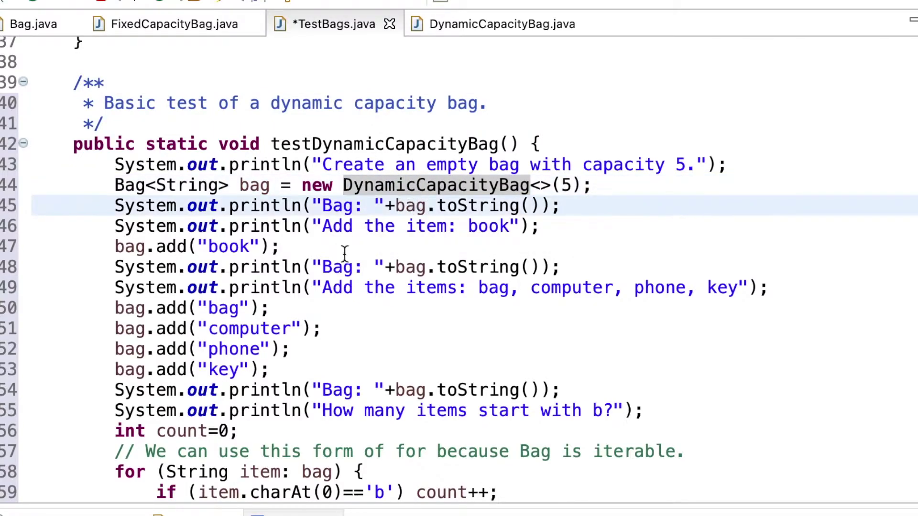
scroll(310, 334, "down", 1)
scroll(310, 335, "down", 3)
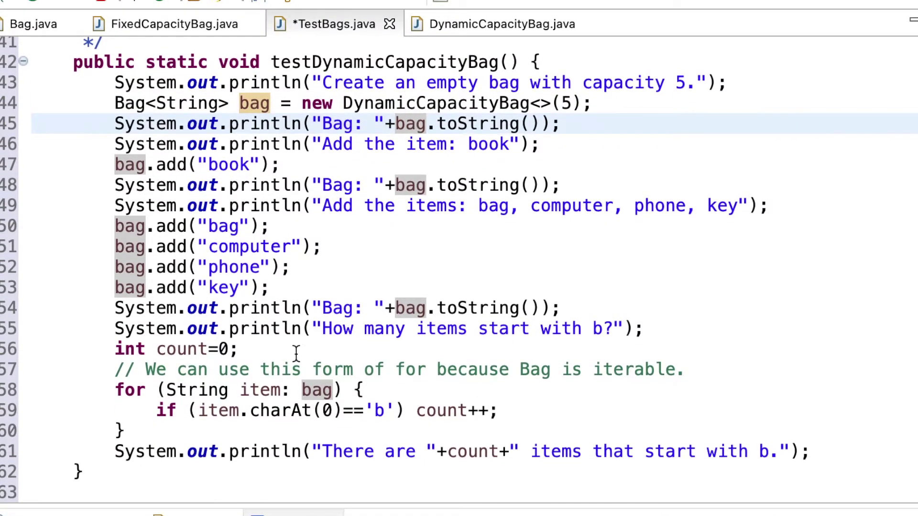
- Add bag.add("money") followed by a println of the bag, and save TestBags
left_click(567, 308)
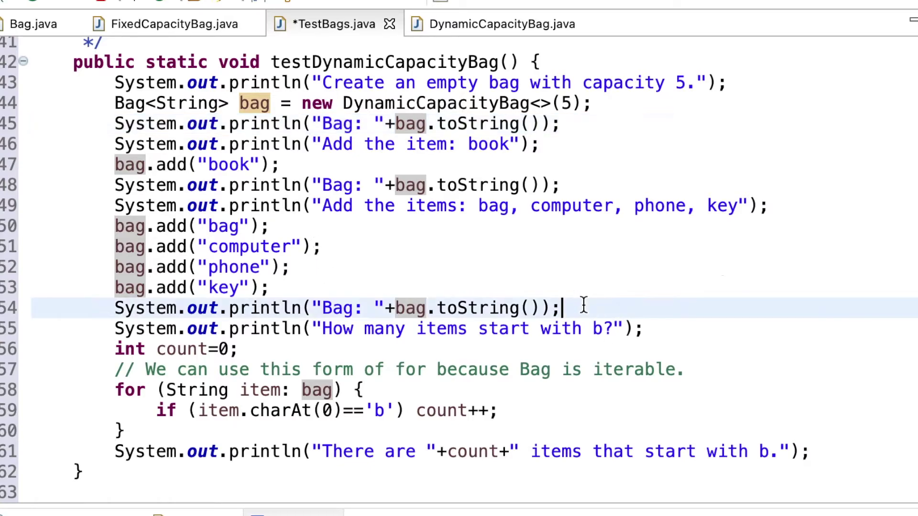
key("Return")
type("bag.a")
key("Return")
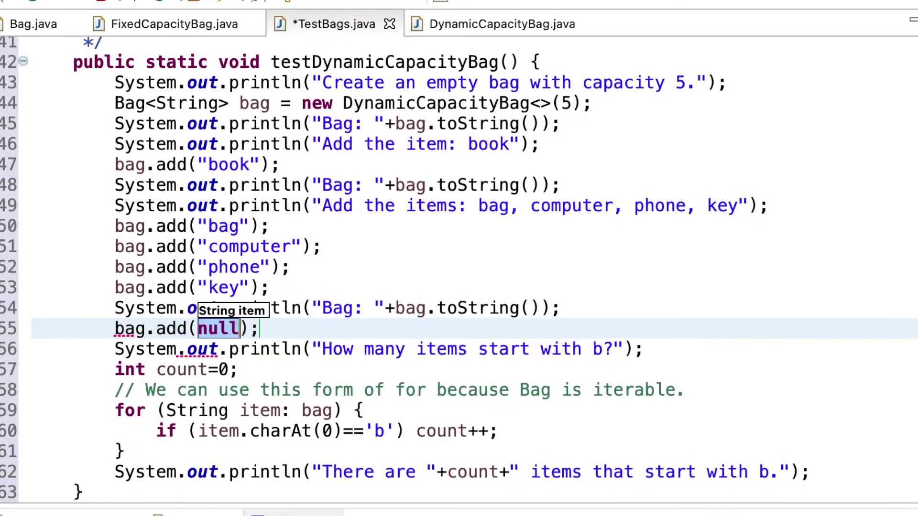
type("\"")
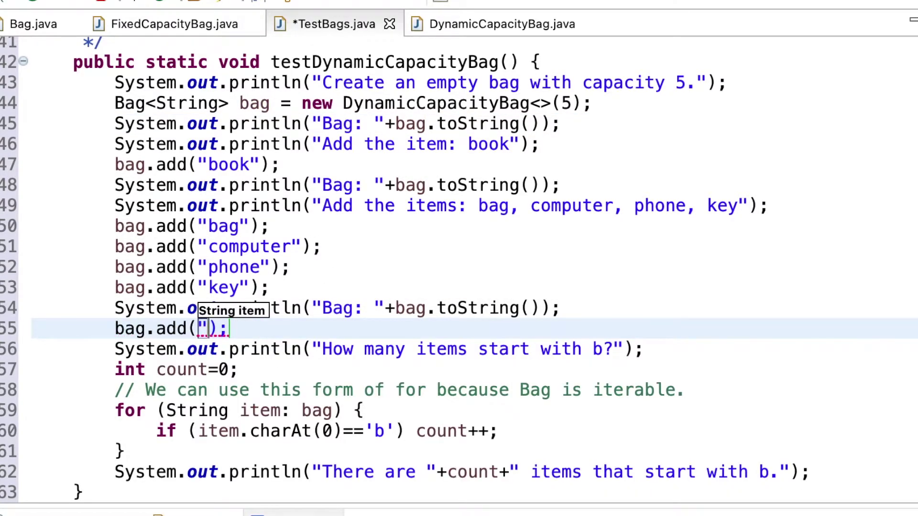
type("money")
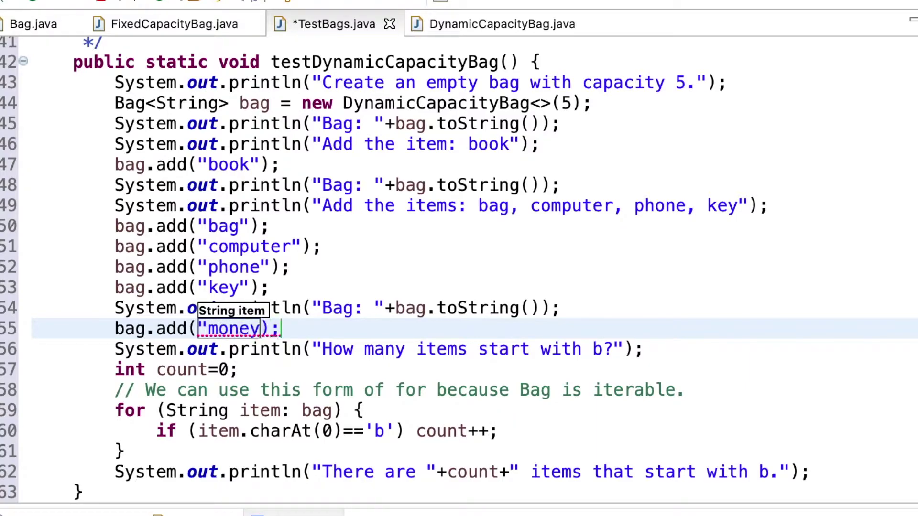
key("End")
left_click_drag(563, 308, 115, 308)
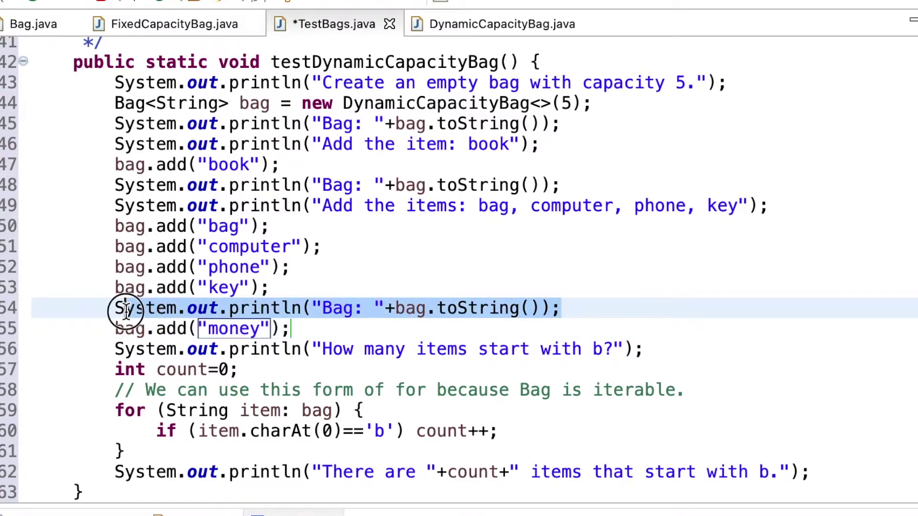
key("ctrl+c")
left_click(315, 329)
key("Return")
key("ctrl+v")
key("ctrl+s")
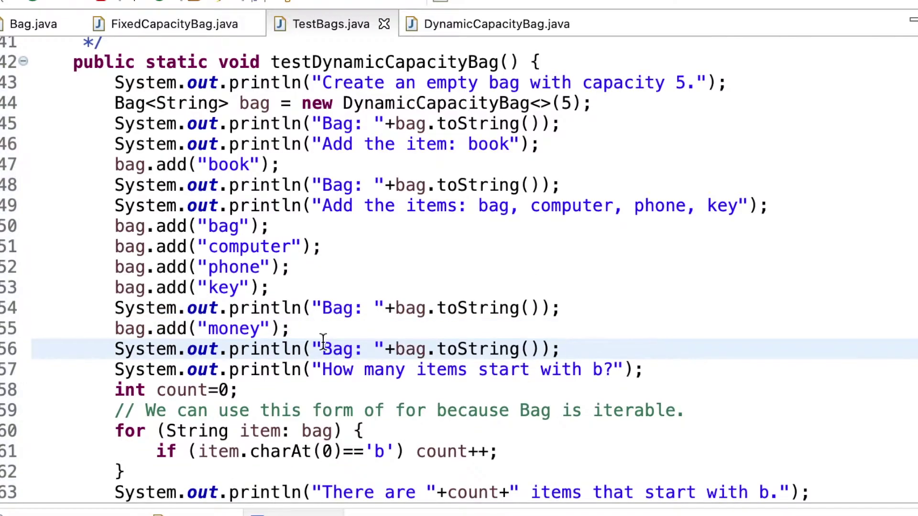
scroll(329, 386, "down", 5)
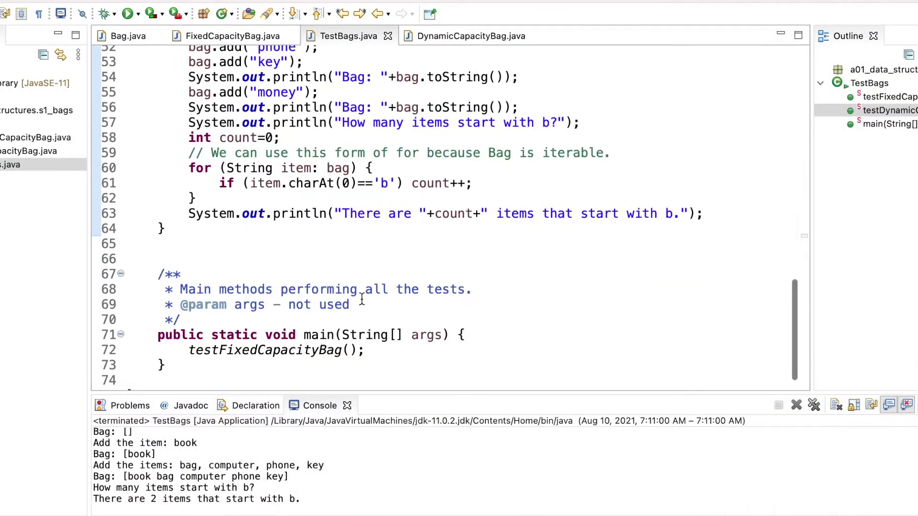
- Comment out testFixedCapacityBag() in main, call testDynamicCapacityBag() instead, save and run
left_click(189, 350)
type("//")
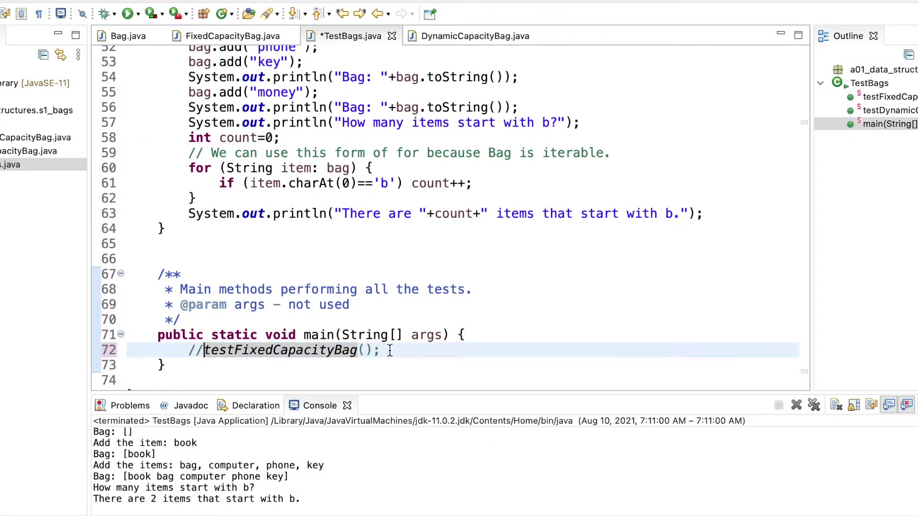
key("End")
key("Return")
type("testDynamicCapacityBag")
key("ctrl+s")
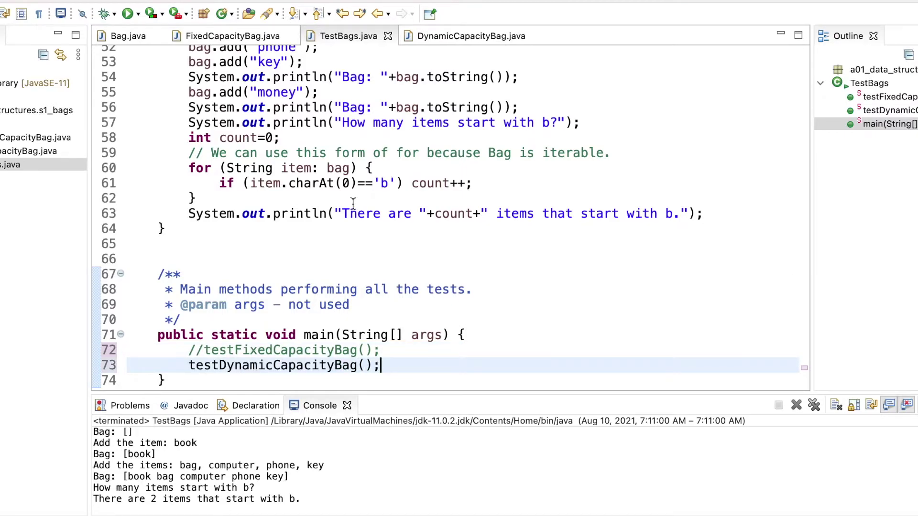
key("ctrl+F11")
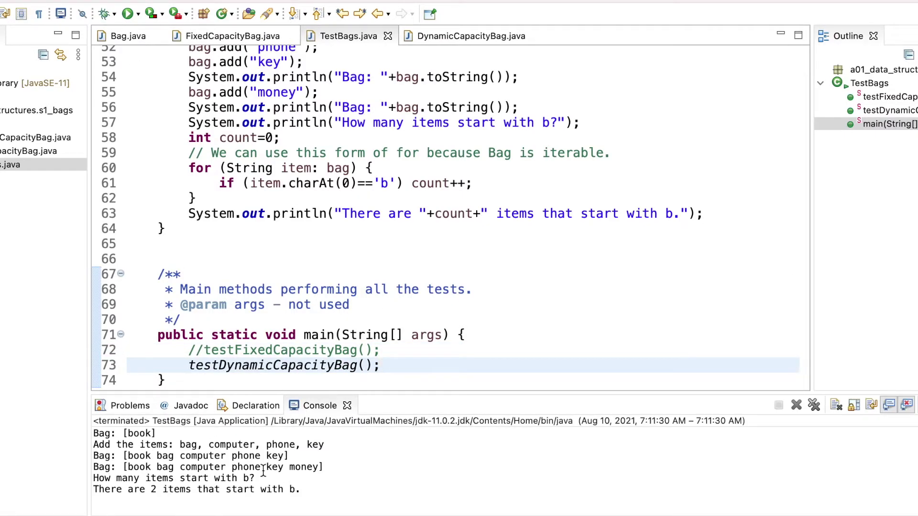
mouse_move(332, 467)
left_mouse_down()
mouse_move(89, 456)
mouse_move(84, 468)
left_mouse_up()
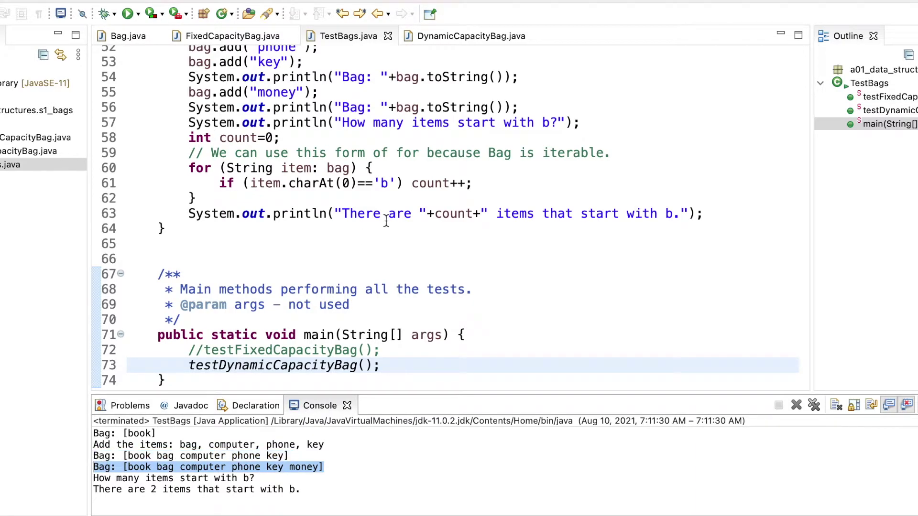
scroll(490, 123, "up", 4)
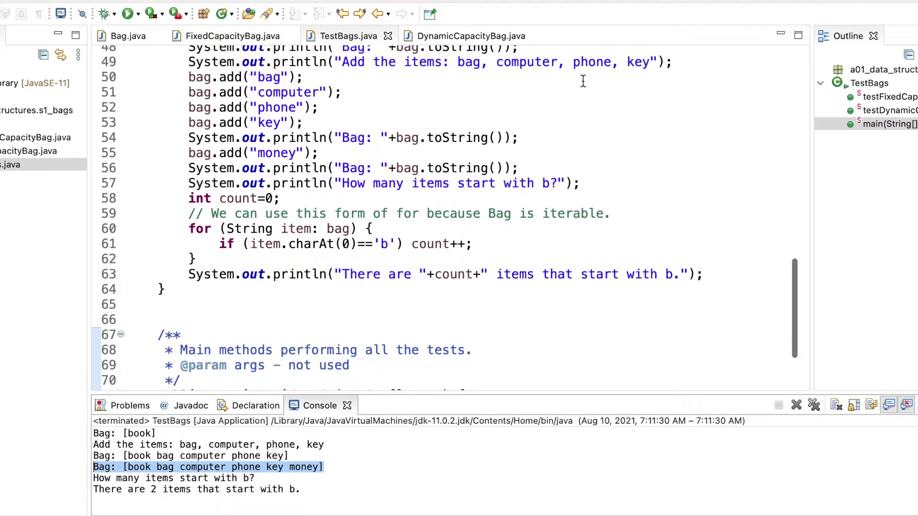
left_click_drag(673, 62, 189, 63)
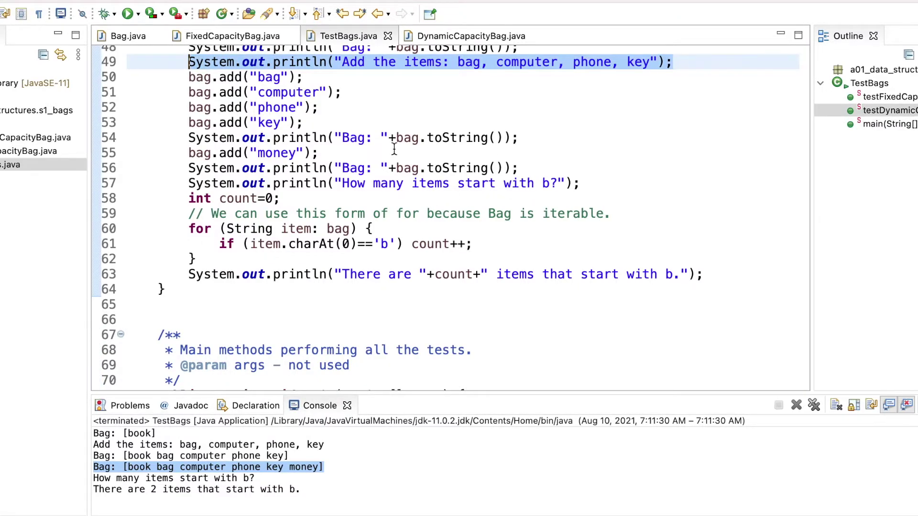
- Insert a println "Add the sixth item: money" before bag.add("money"), save, and rerun
key("ctrl+c")
left_click(519, 138)
key("Return")
key("ctrl+v")
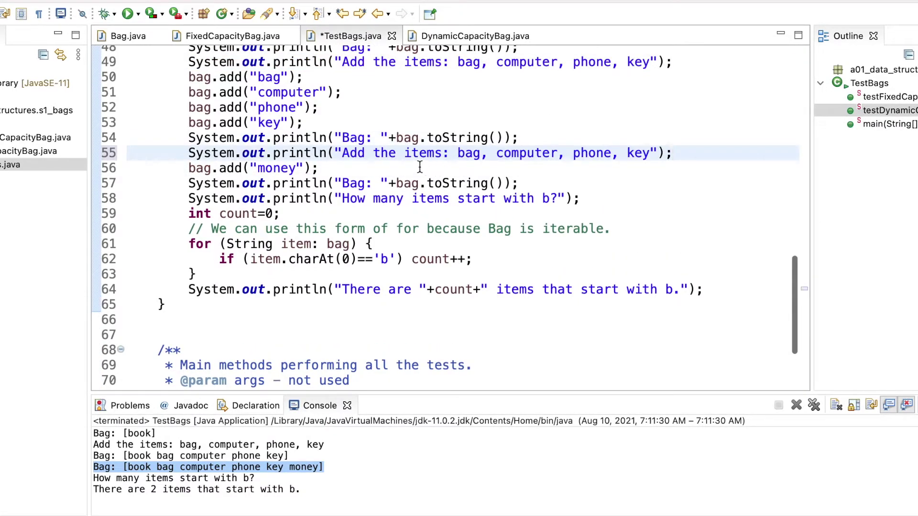
left_click(404, 153)
type("sixth")
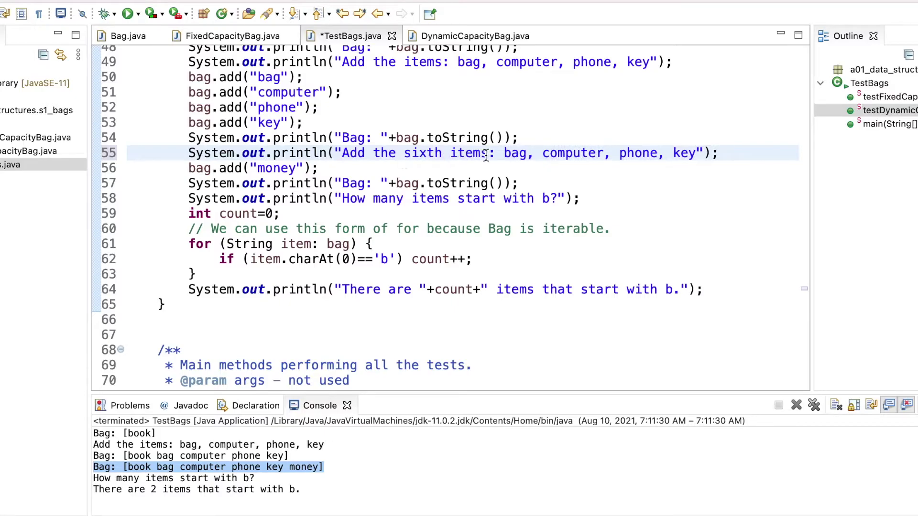
left_click(487, 153)
key("BackSpace")
left_click_drag(690, 153, 497, 153)
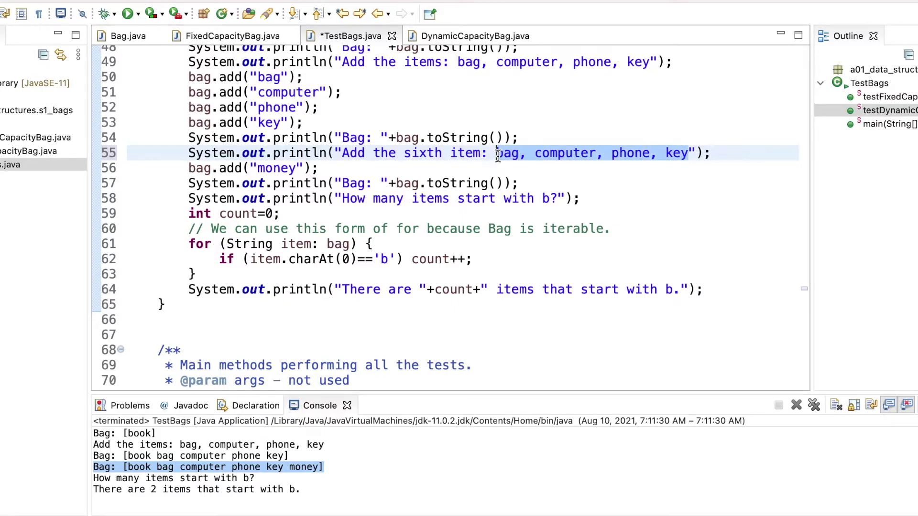
type("mone")
key("ctrl+s")
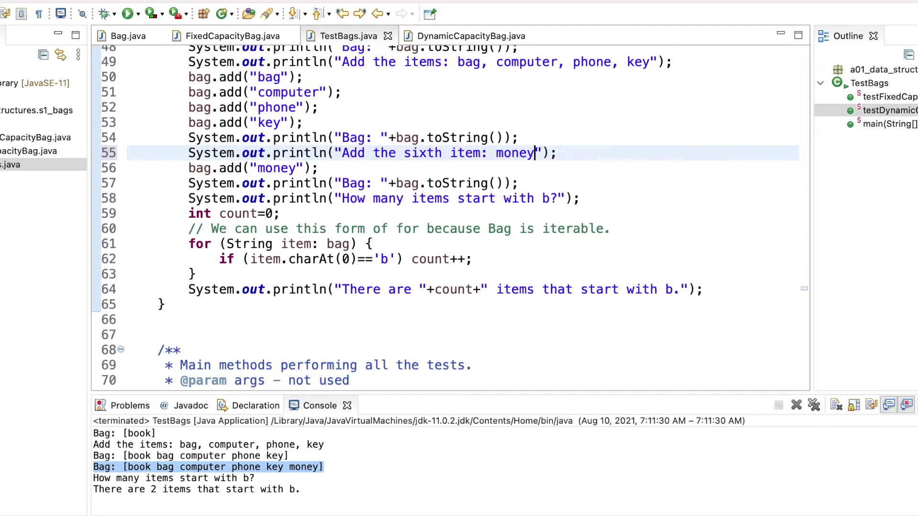
left_click(127, 14)
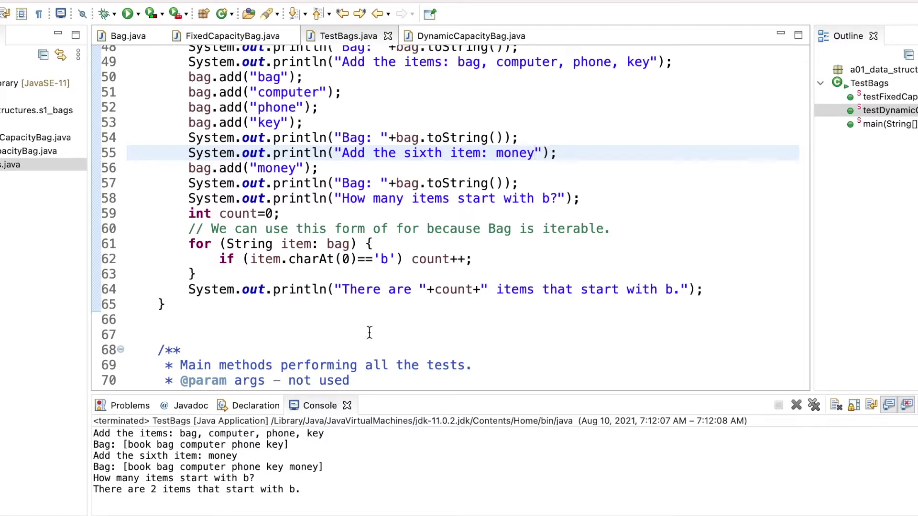
left_click(127, 14)
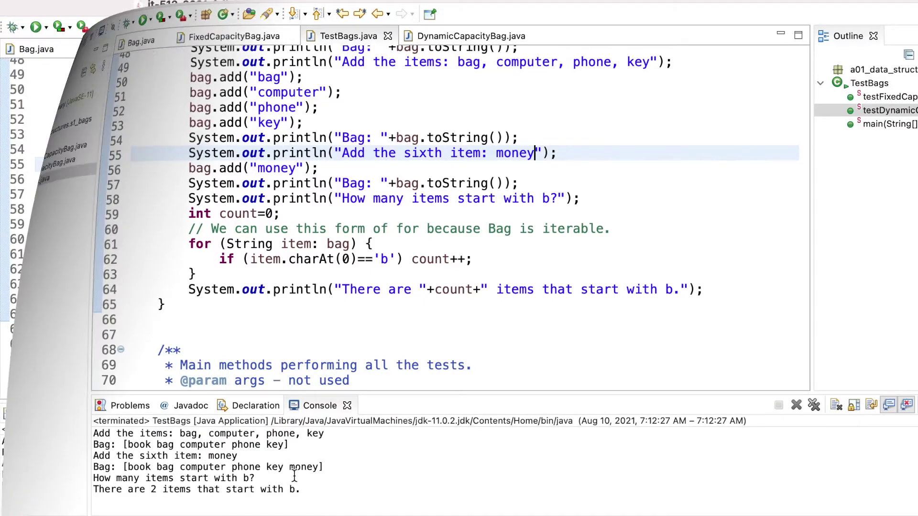
scroll(225, 148, "up", 4)
scroll(224, 149, "down", 2)
scroll(224, 148, "up", 3)
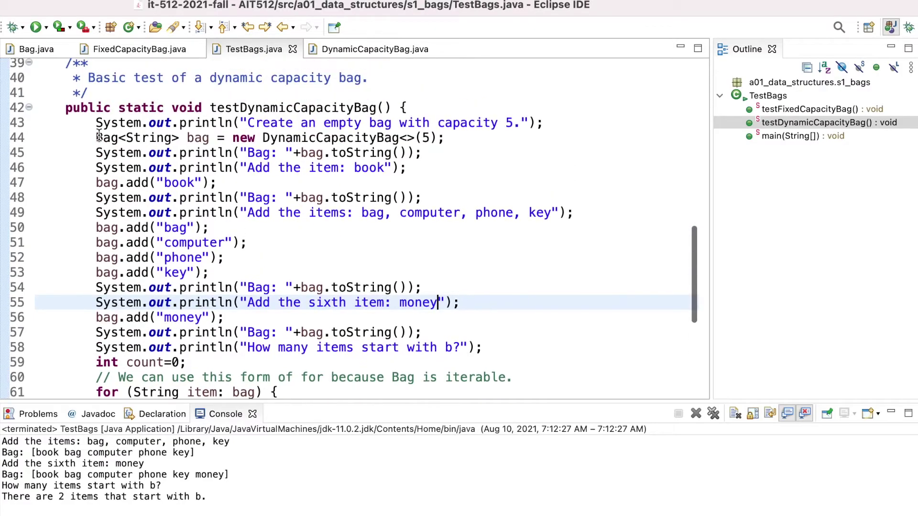
scroll(42, 278, "down", 2)
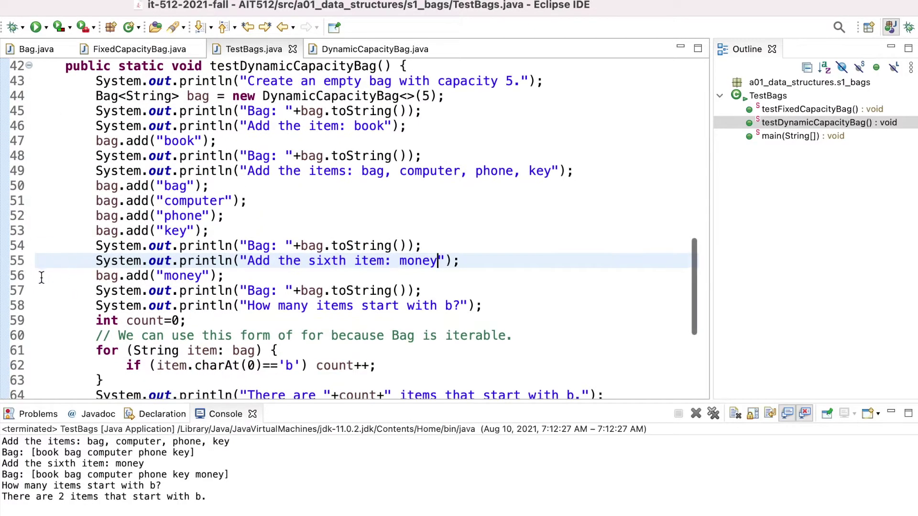
- Set a breakpoint on line 57, debug TestBags, and expand bag to inspect its elements
double_click(3, 291)
left_click(14, 26)
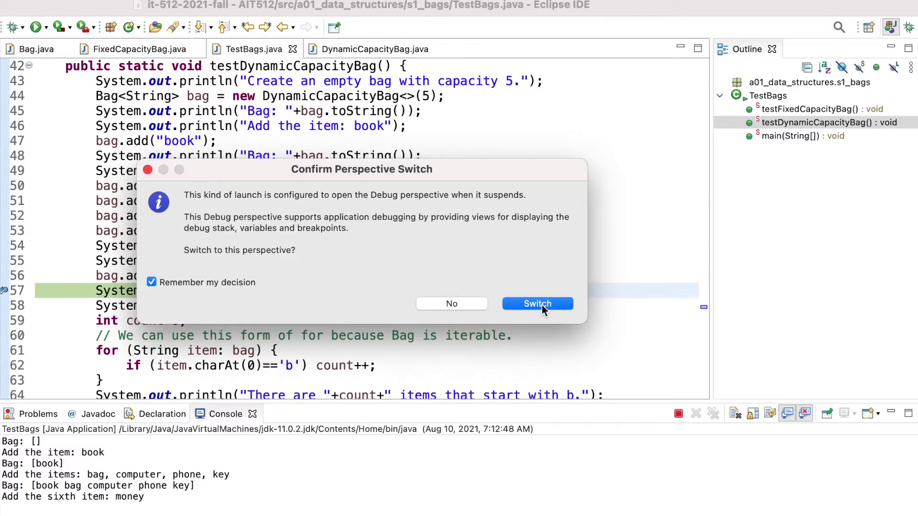
left_click(538, 304)
left_click(703, 118)
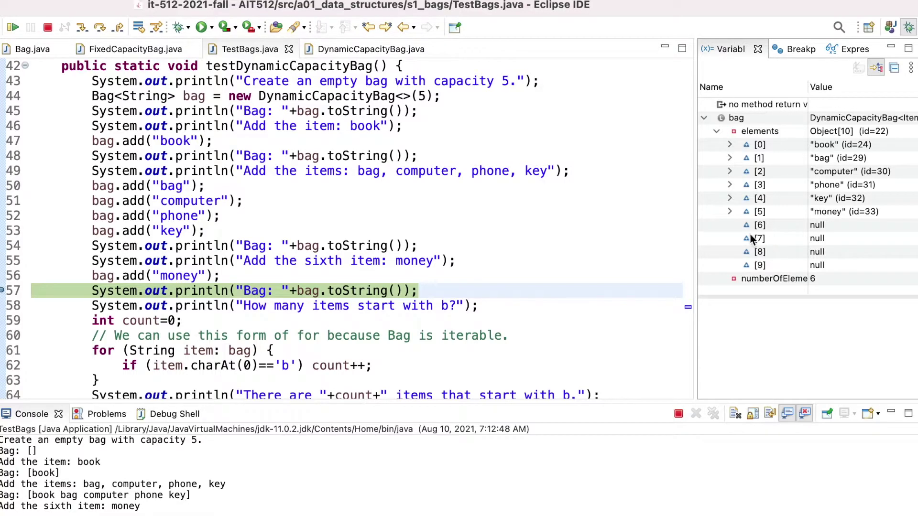
- Review lines 52–56 of the test, then terminate the debug session
left_click(537, 277)
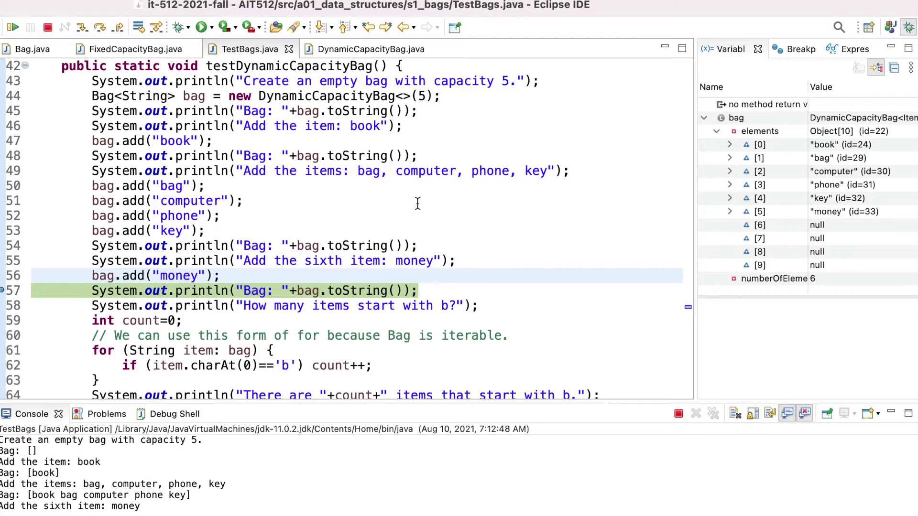
left_click(396, 215)
left_click(361, 273)
left_click(678, 414)
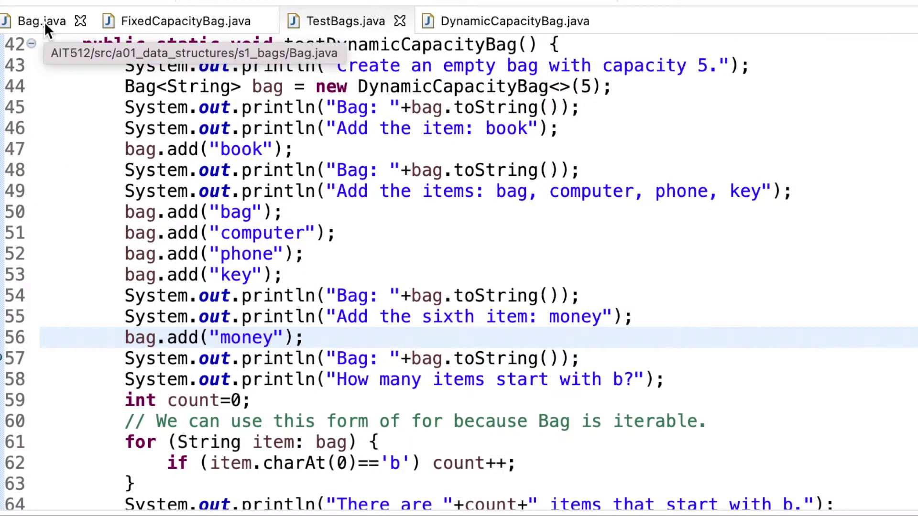
- Inspect toString in FixedCapacityBag and DynamicCapacityBag, then switch to Bag.java
left_click(159, 22)
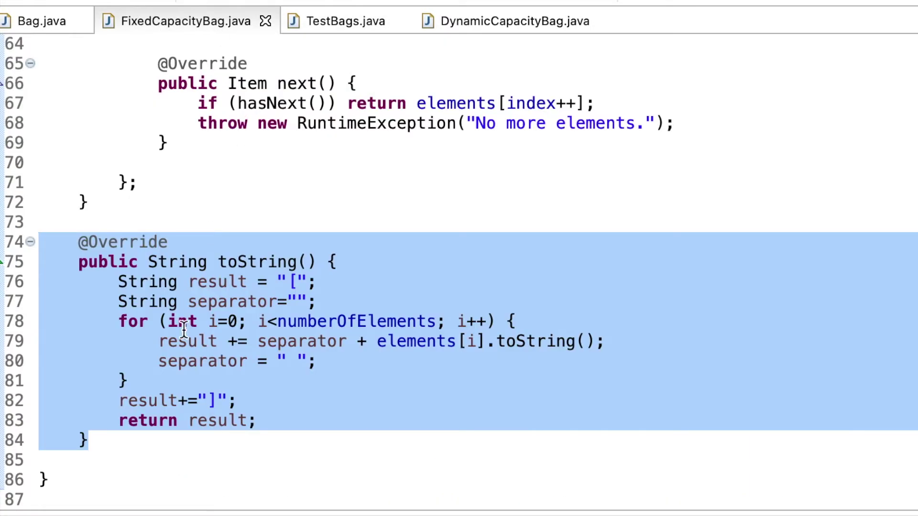
left_click(487, 27)
left_click_drag(172, 441, 35, 285)
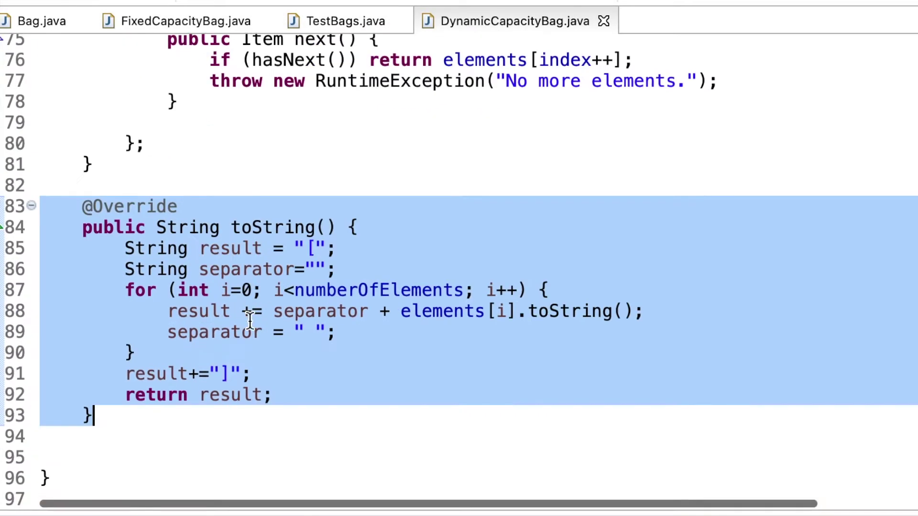
left_click(205, 393)
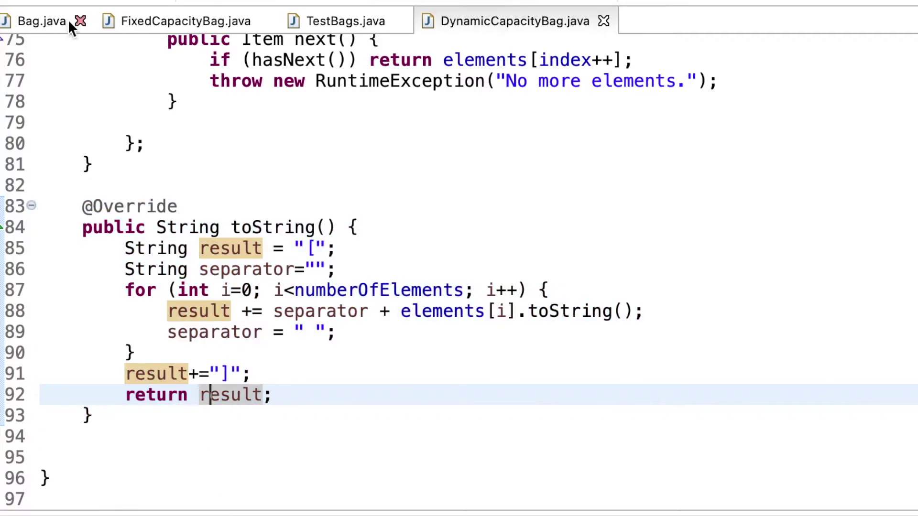
left_click(40, 19)
scroll(210, 391, "down", 3)
left_click(210, 379)
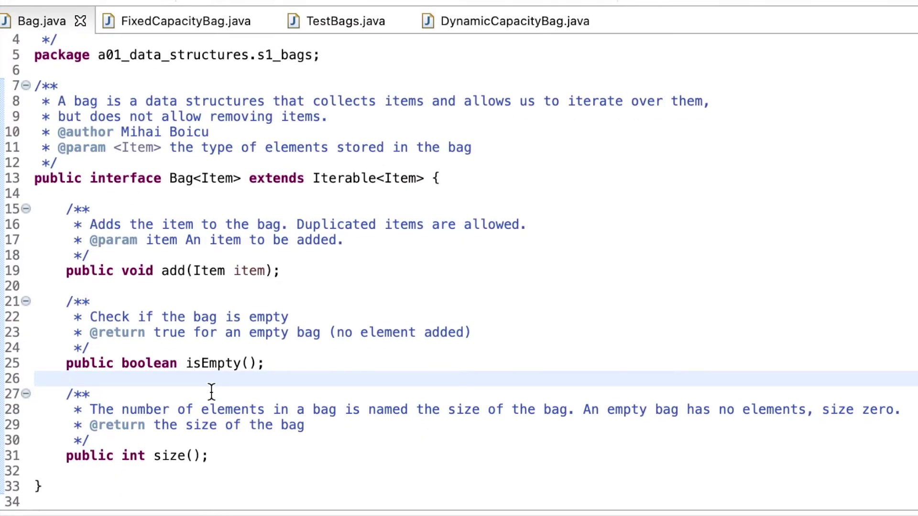
- Declare toString(String start, String end, String separator) after size() and generate its Javadoc stub
left_click(232, 479)
key("Return")
key("Return")
type("pu")
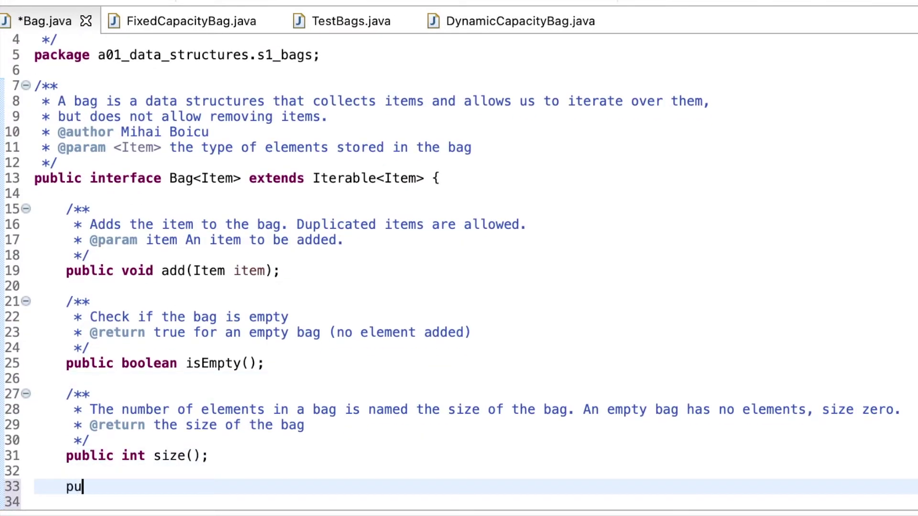
type("blic String to")
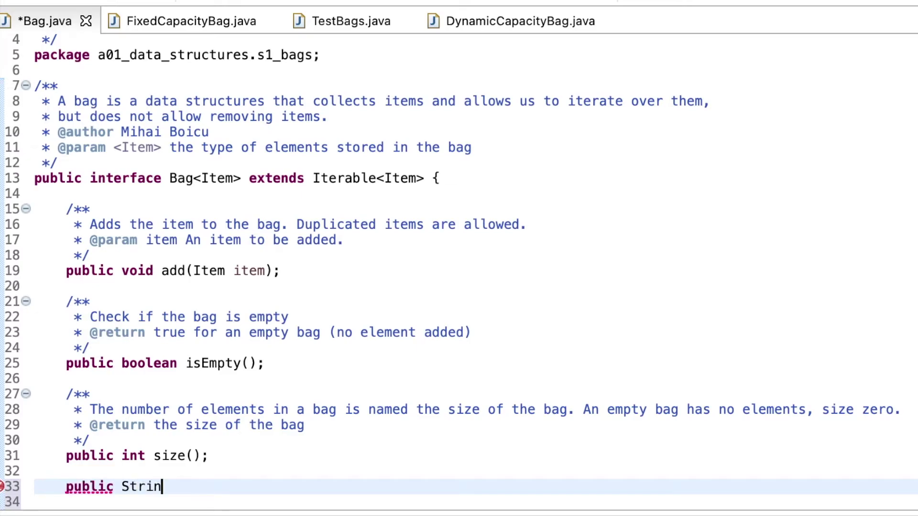
type("String(")
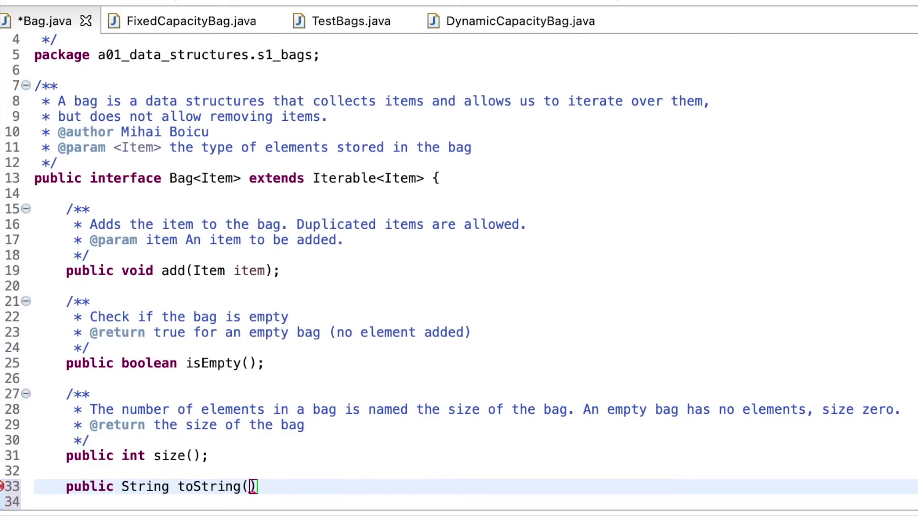
type("SSt")
key("BackSpace")
key("BackSpace")
type("tring start")
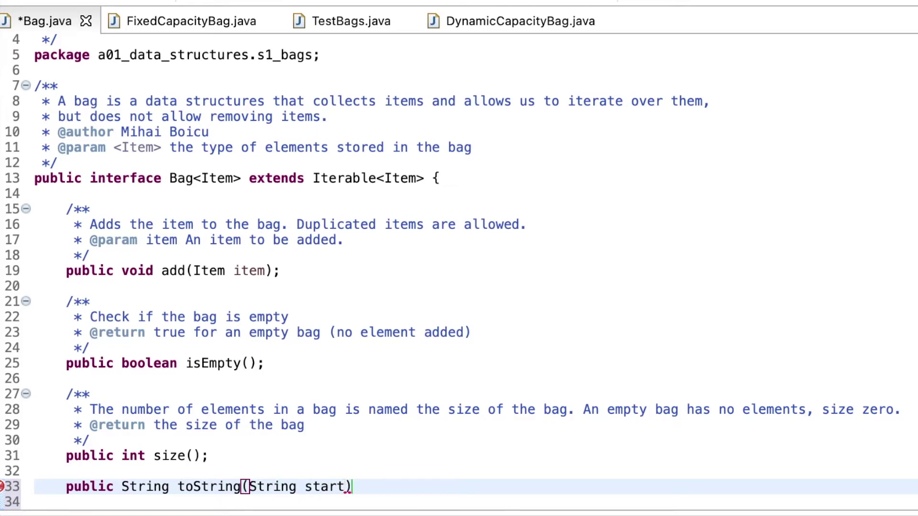
type(", String end, ")
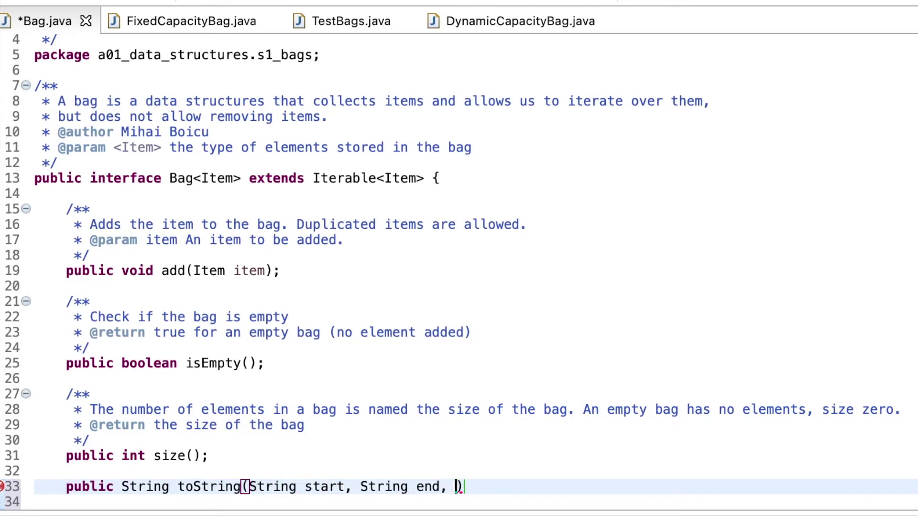
type("String separat")
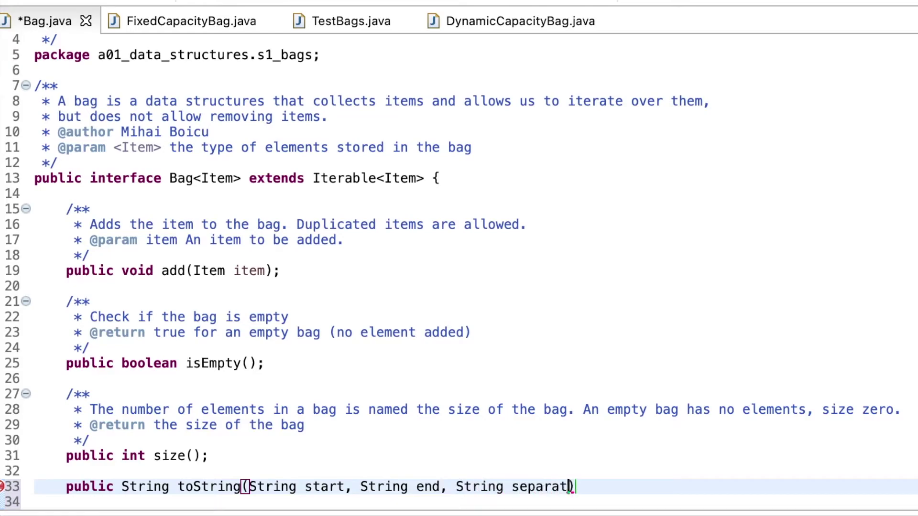
type("or);")
key("Up")
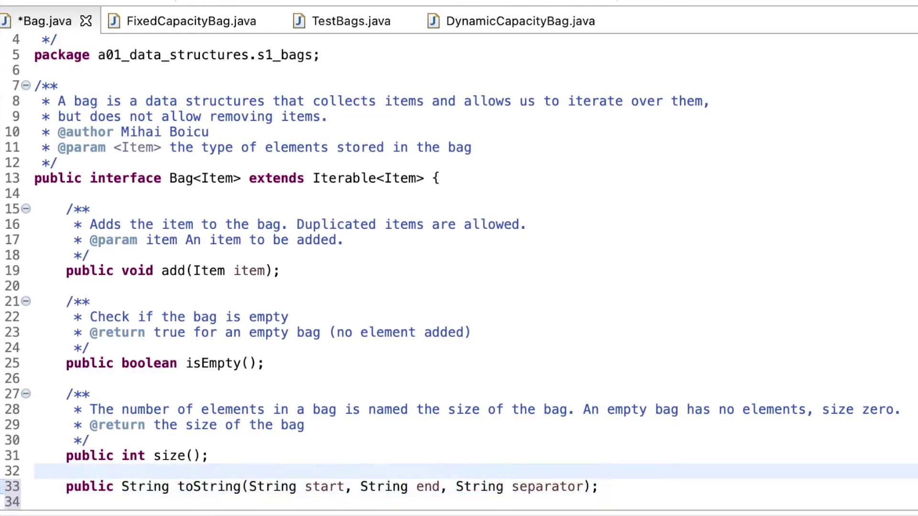
key("Return")
type("/**")
key("Return")
type("* Creates a")
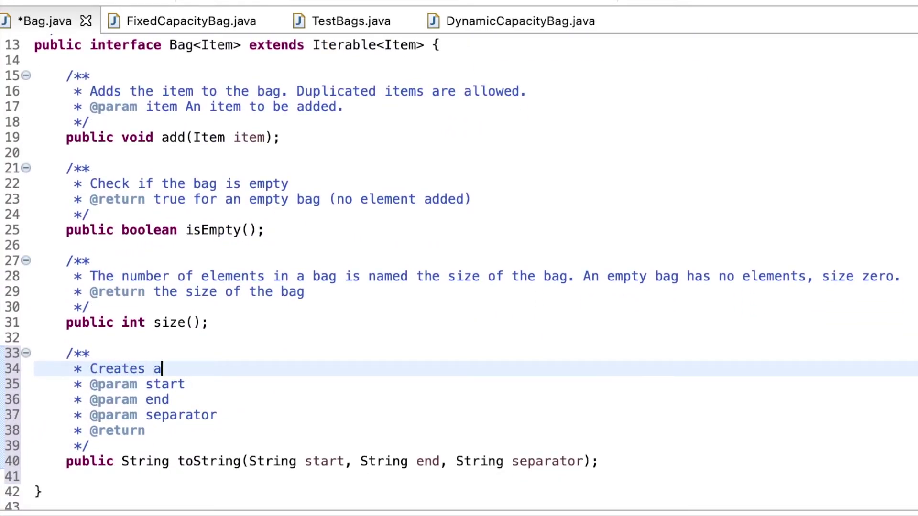
type("string representattion")
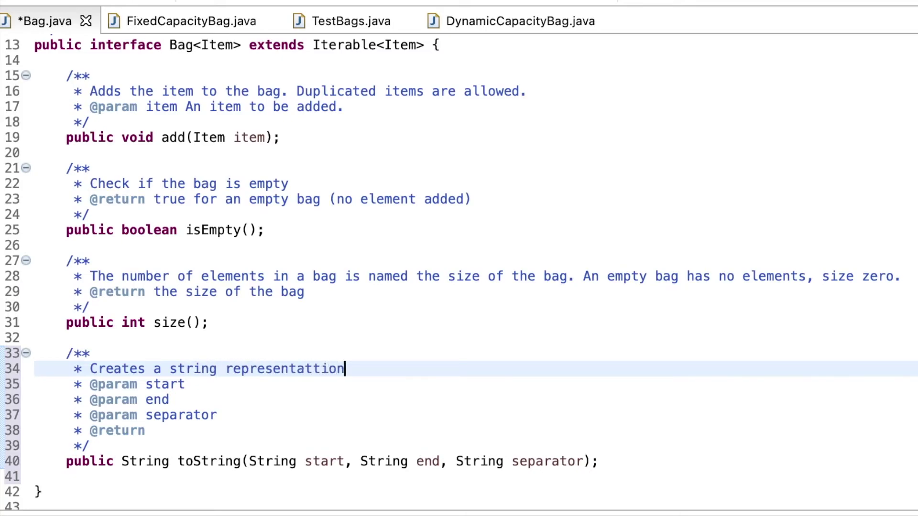
- Fix the typos 'representation', 'start' and 'with' in the toString Javadoc
key("BackSpace")
key("BackSpace")
key("BackSpace")
key("BackSpace")
type("ion of the bag")
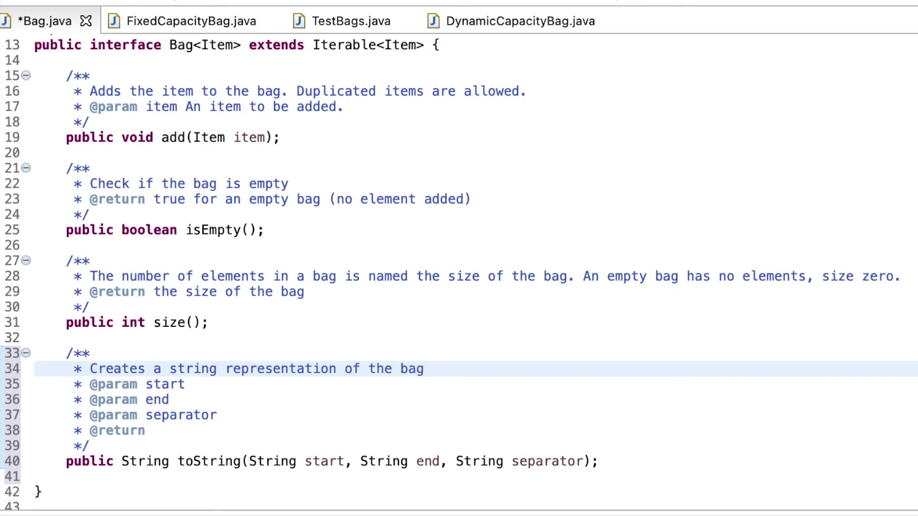
type(", startting")
key("BackSpace")
key("BackSpace")
key("BackSpace")
type("with")
key("BackSpace")
type("the st")
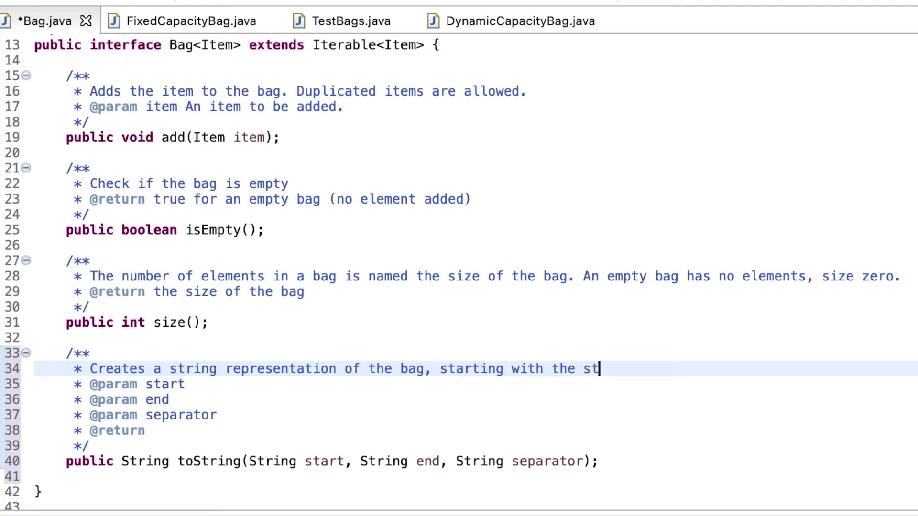
type("art string, ending wi")
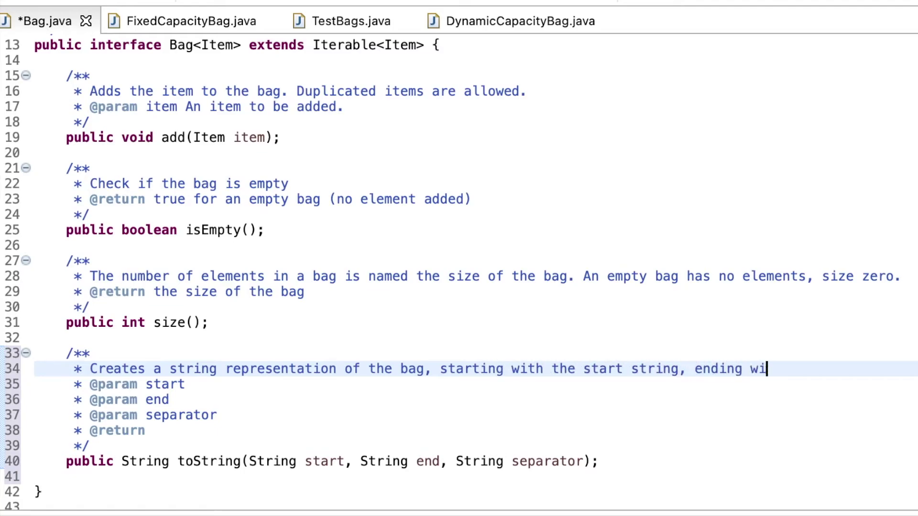
type("th the end string a")
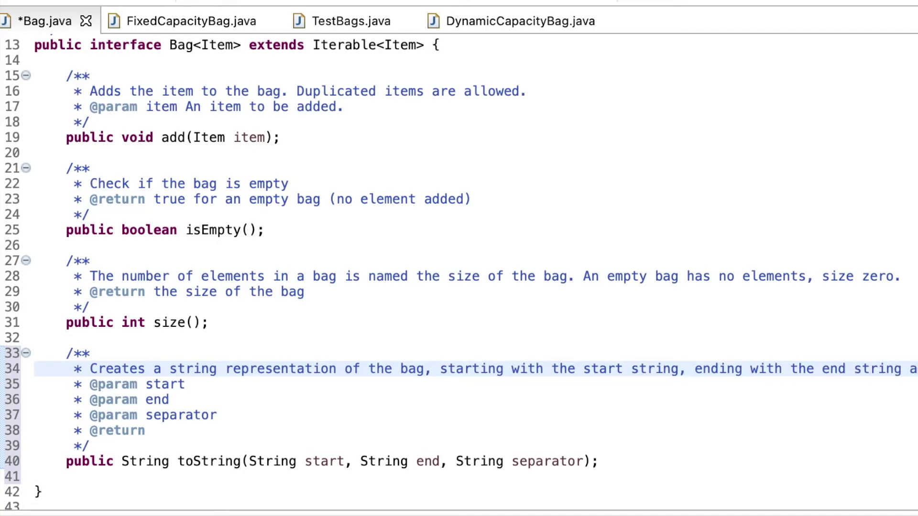
type("nd s")
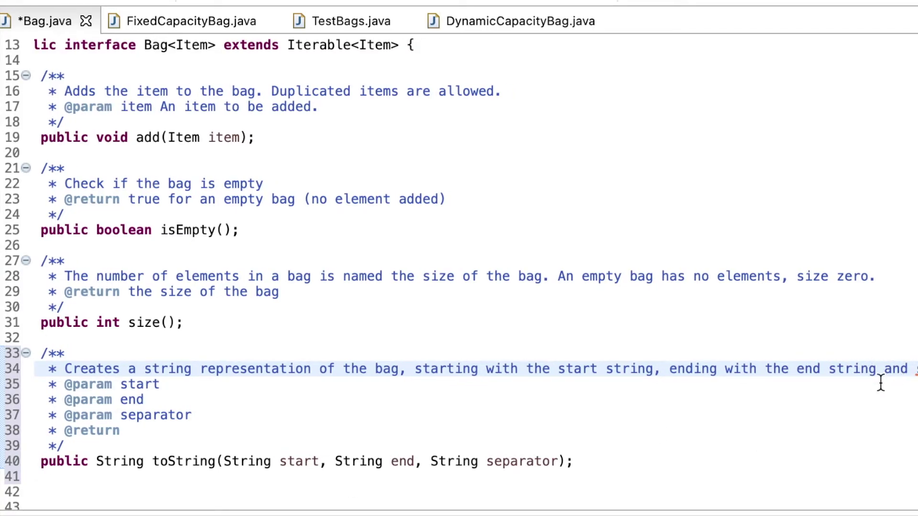
type("eparati")
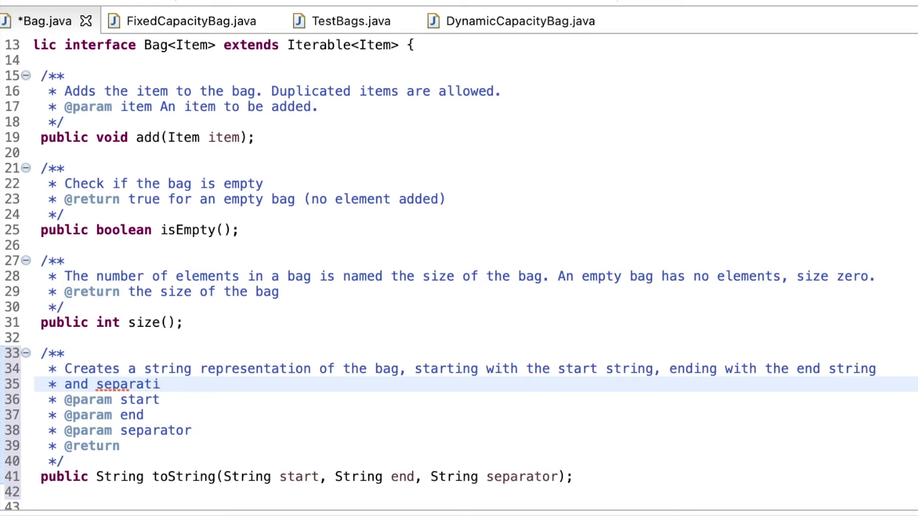
type("ng the items wit")
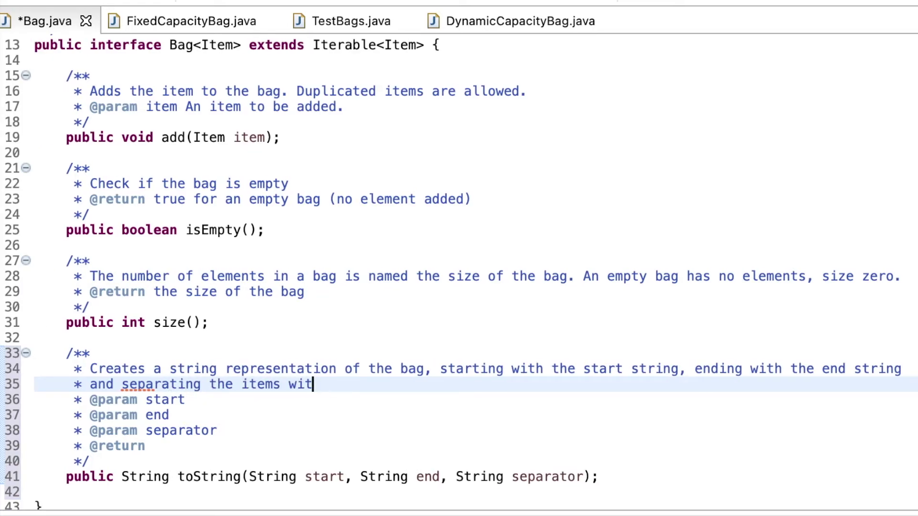
type("h th the separator.")
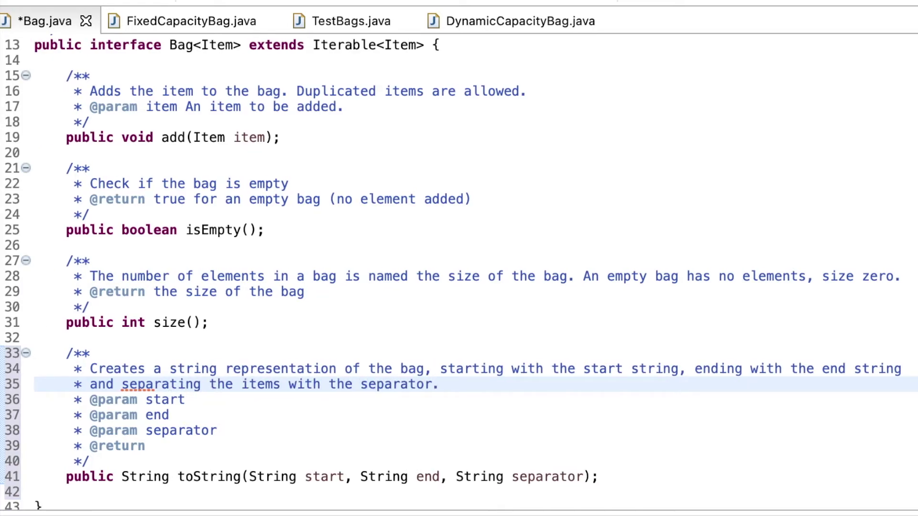
left_click(231, 400)
type("- i")
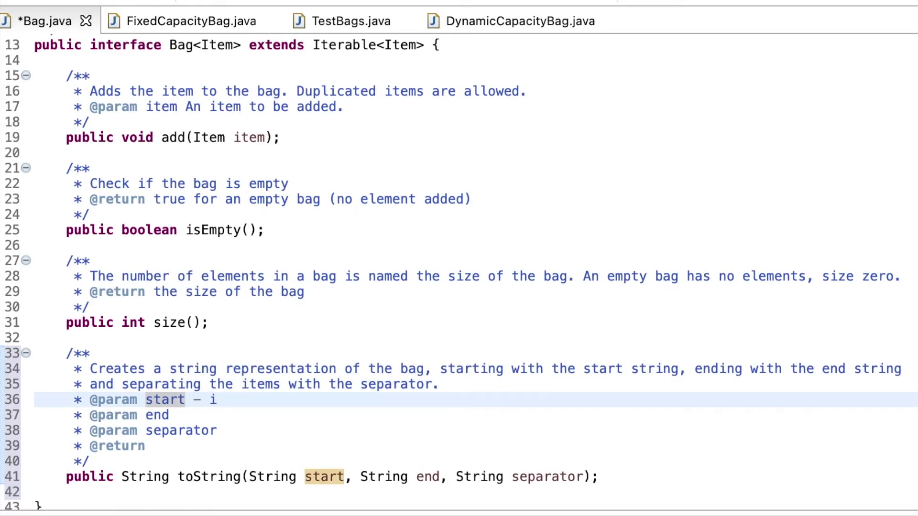
key("BackSpace")
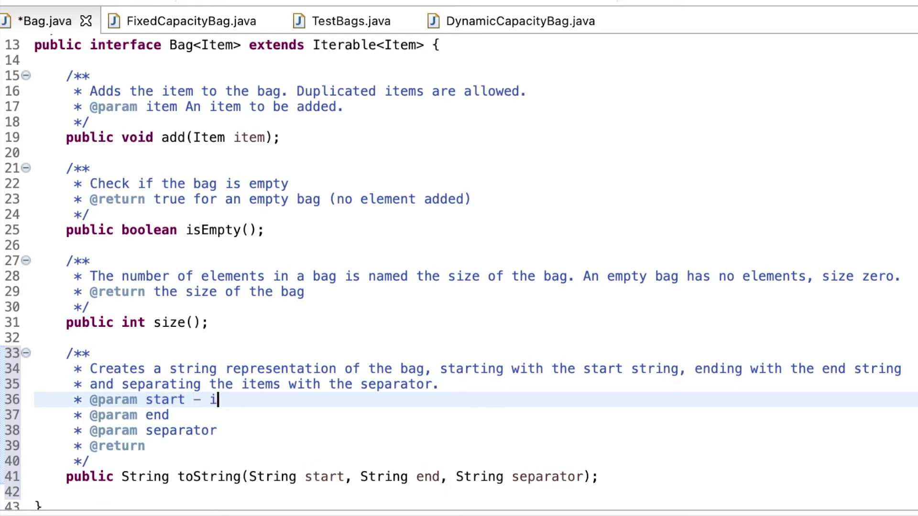
type("ncluded at the begg")
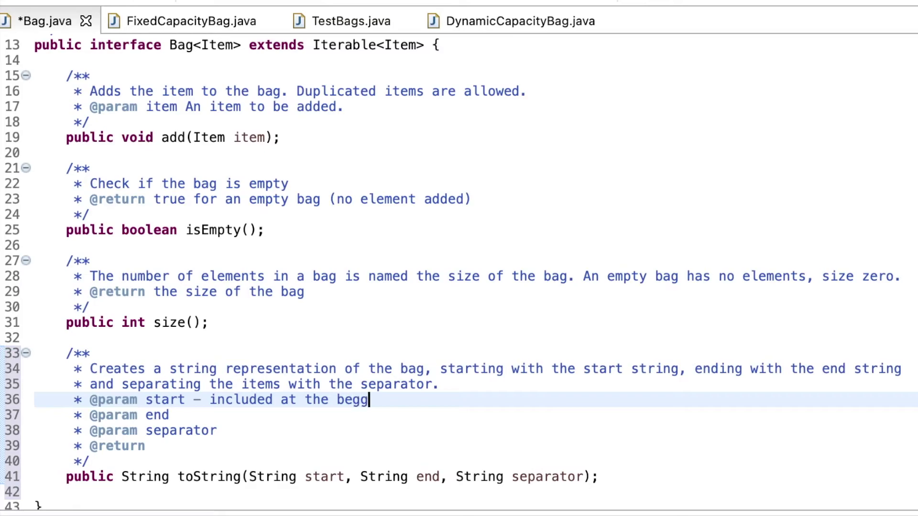
type("ining")
key("Down")
type("0")
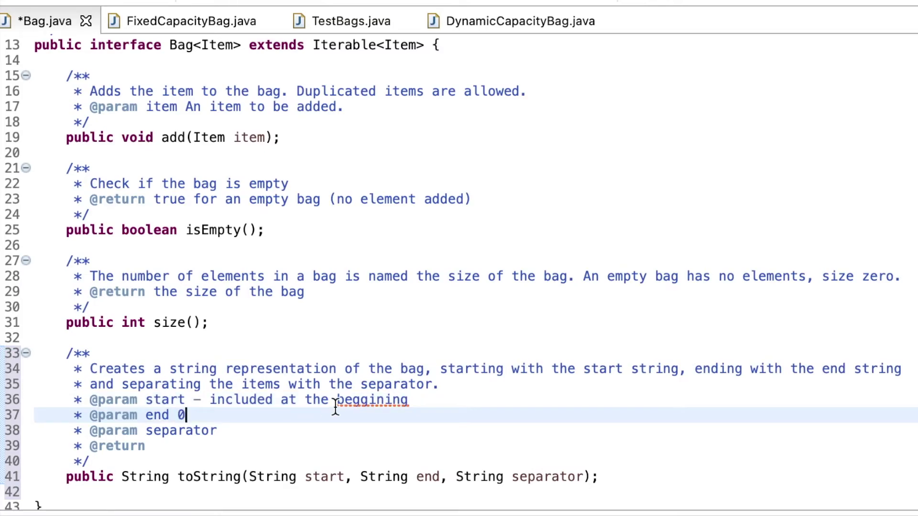
- Correct 'beggining' to 'beginning' and remove the stray 0 from the end description
left_click(446, 369)
left_click(371, 401)
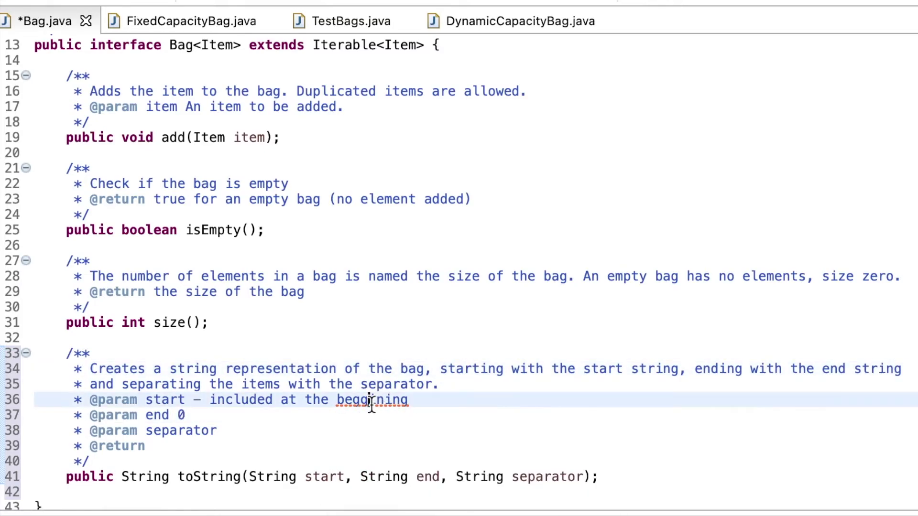
key("BackSpace")
key("Right")
type("n")
left_click(255, 414)
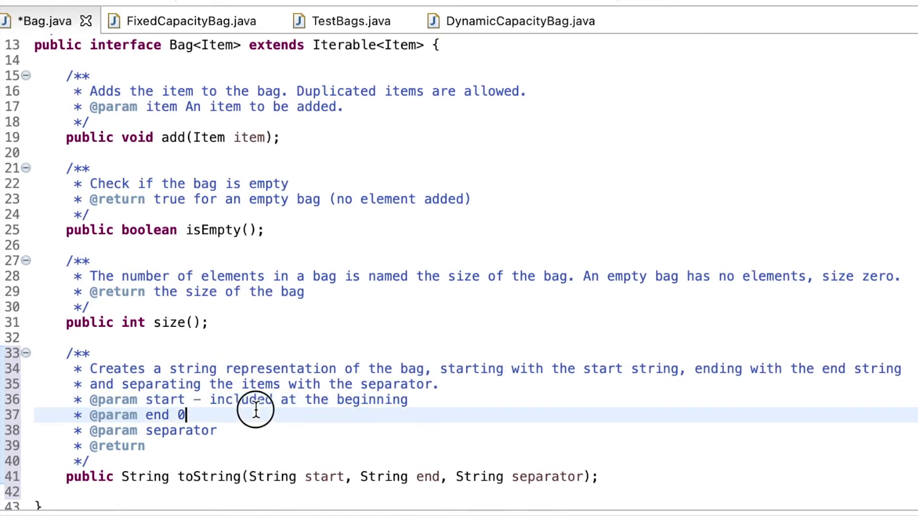
key("BackSpace")
type("includ")
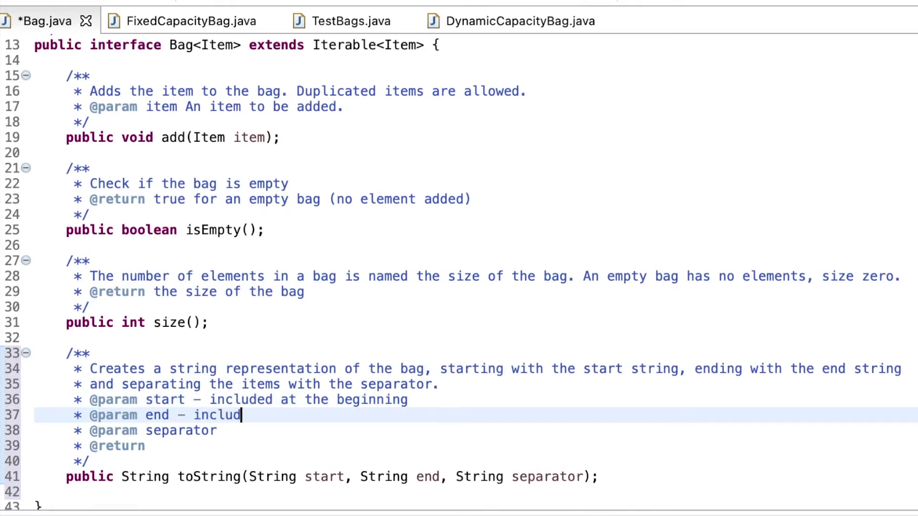
type("ed at the end")
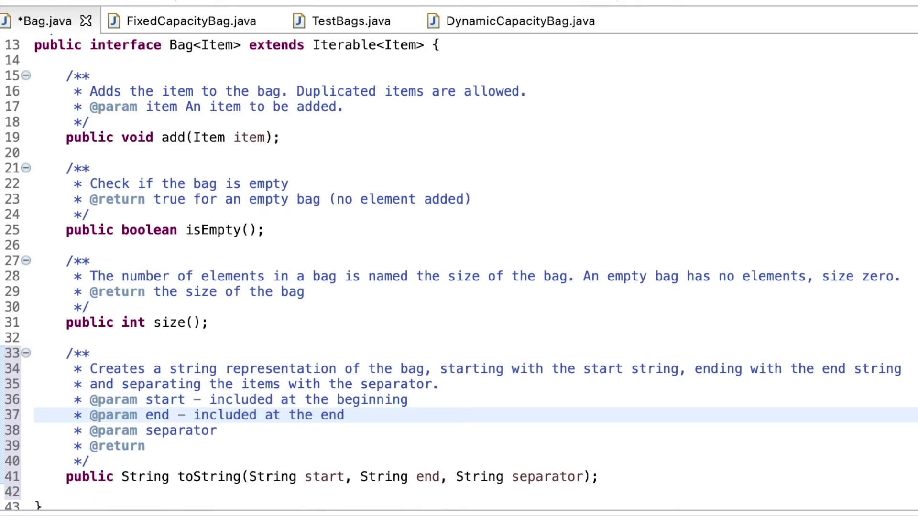
- Describe separator as placed between elements, applying the 'elements' spelling fix
key("Down")
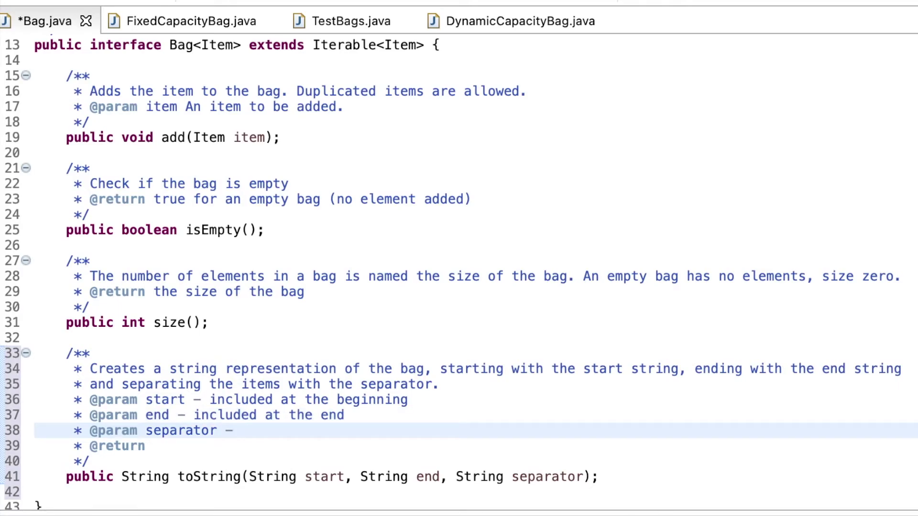
type("ncluded between ")
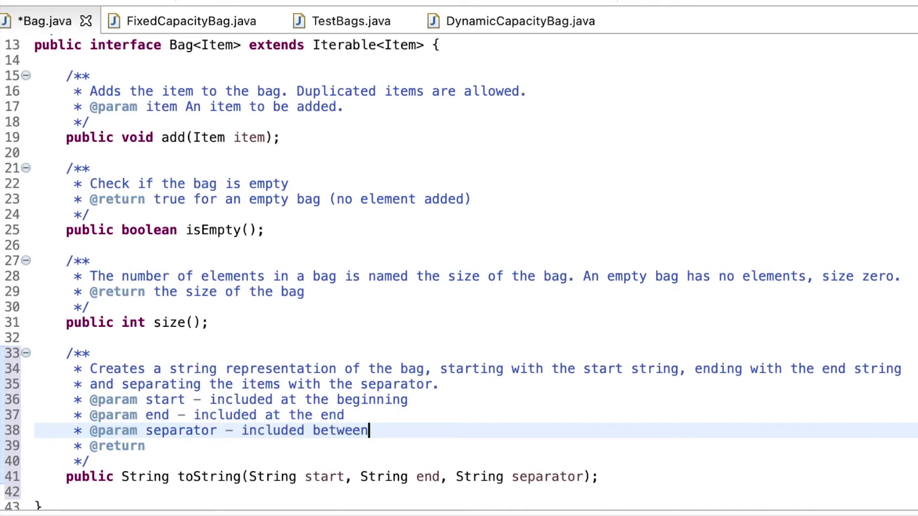
type("eleemnts")
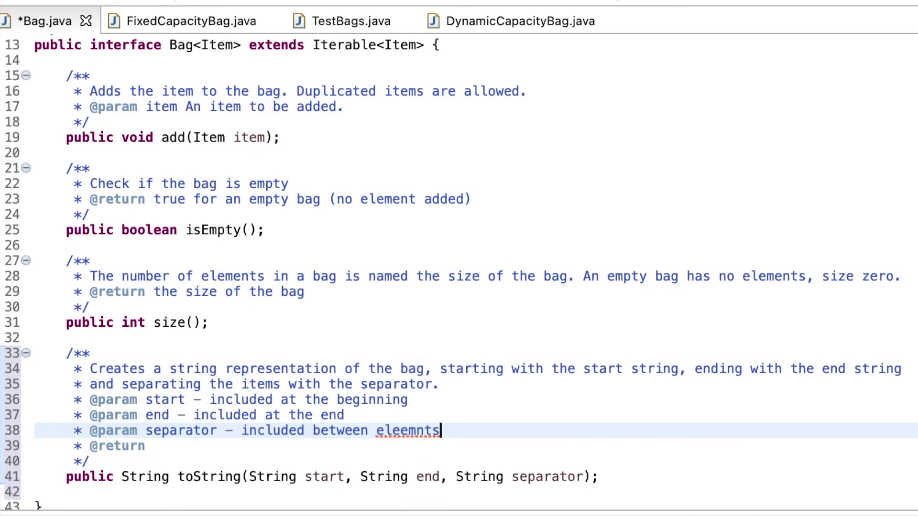
left_click(416, 431)
key("ctrl+1")
left_click(254, 448)
type("a")
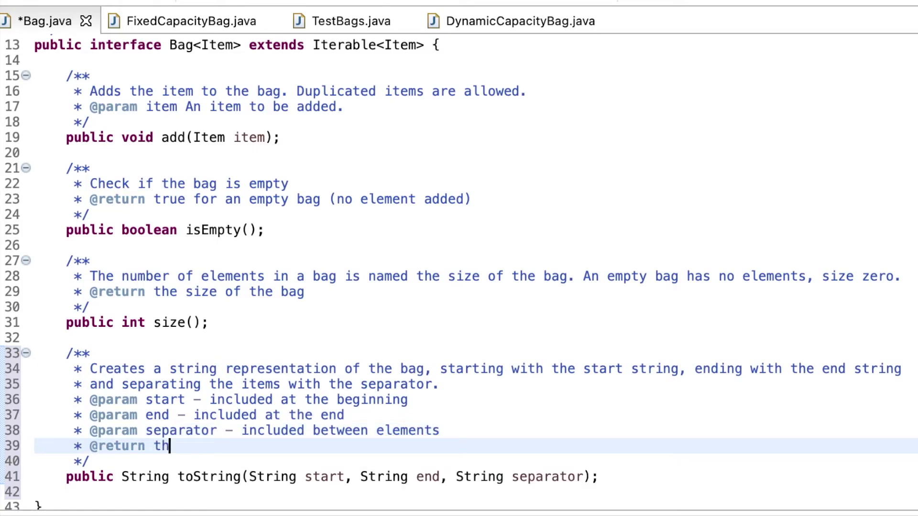
type("e generated String")
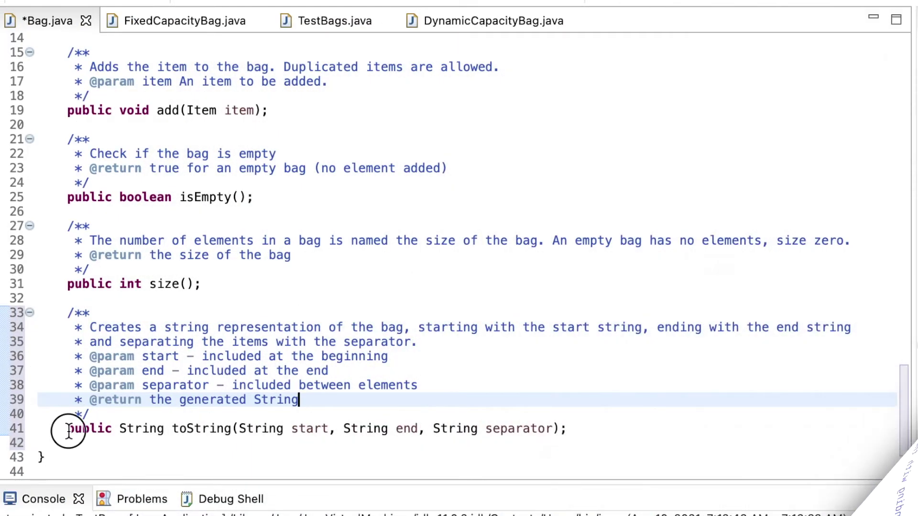
type("default ")
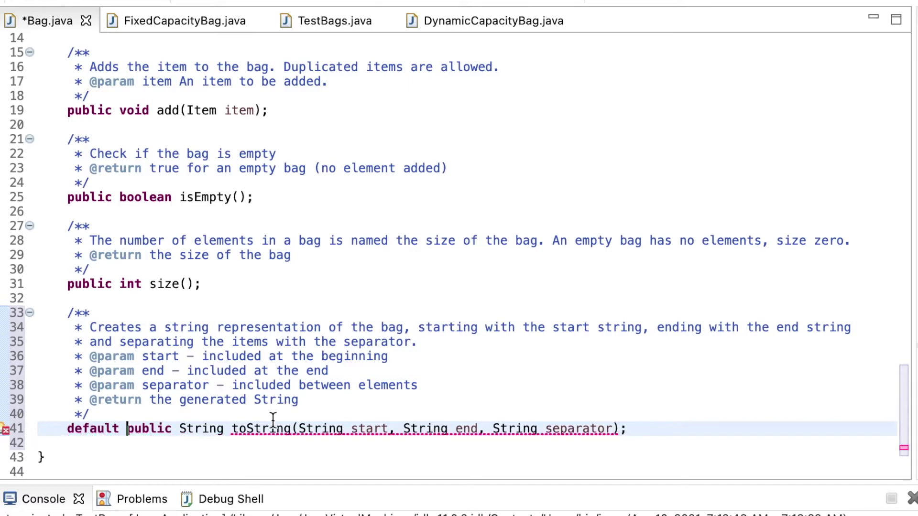
type(" {")
- Start the default toString body: result initialised to start, appended with end, then returned
key("Return")
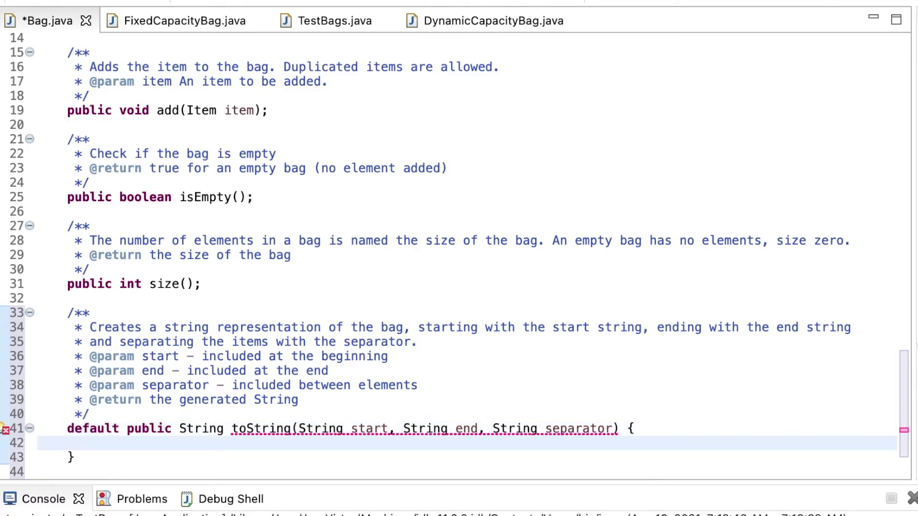
type("String result = star")
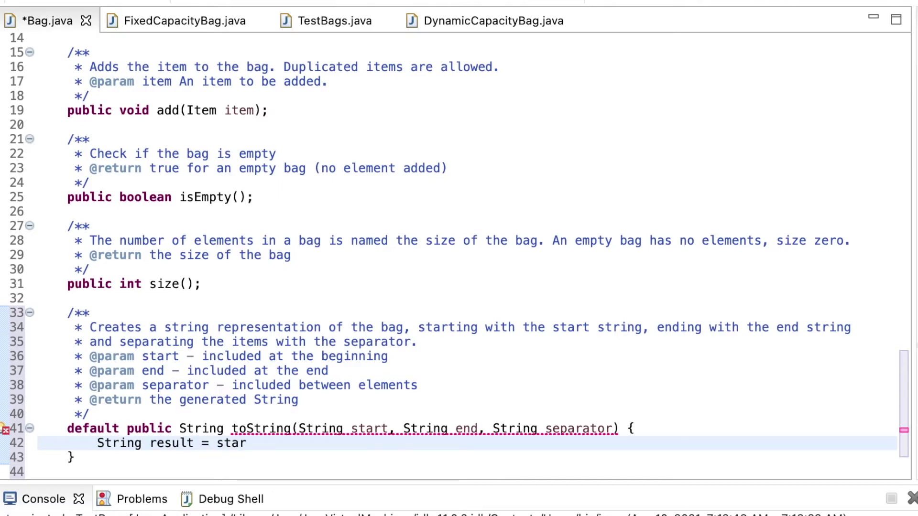
type("t;")
key("Return")
key("Return")
type("return ressult")
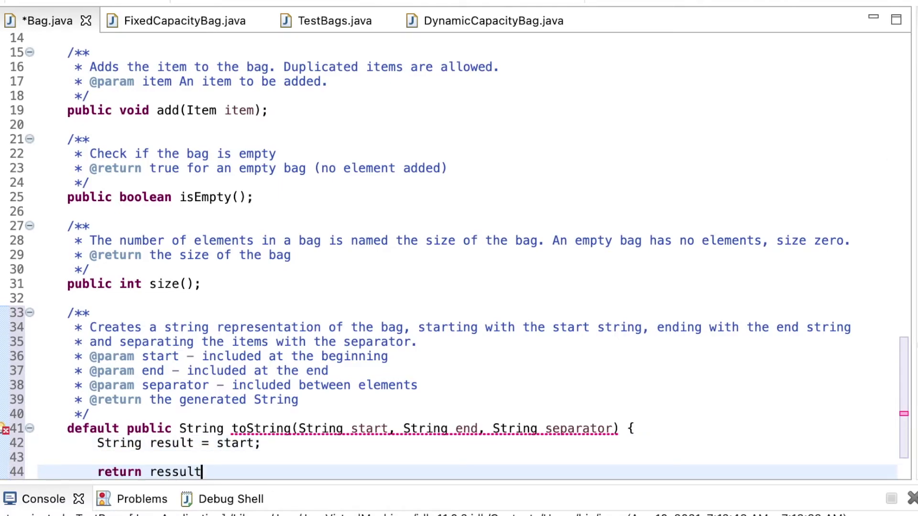
key("BackSpace")
type("ult")
scroll(699, 360, "down", 2)
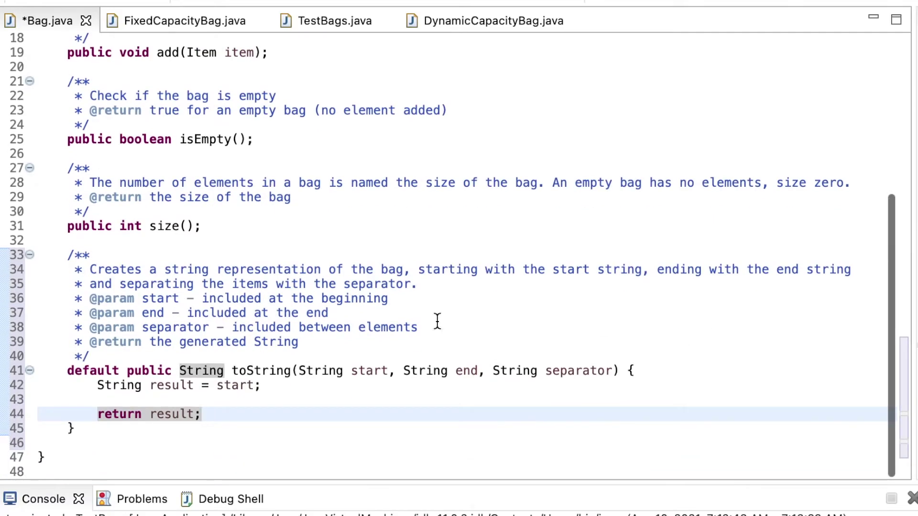
left_click(274, 404)
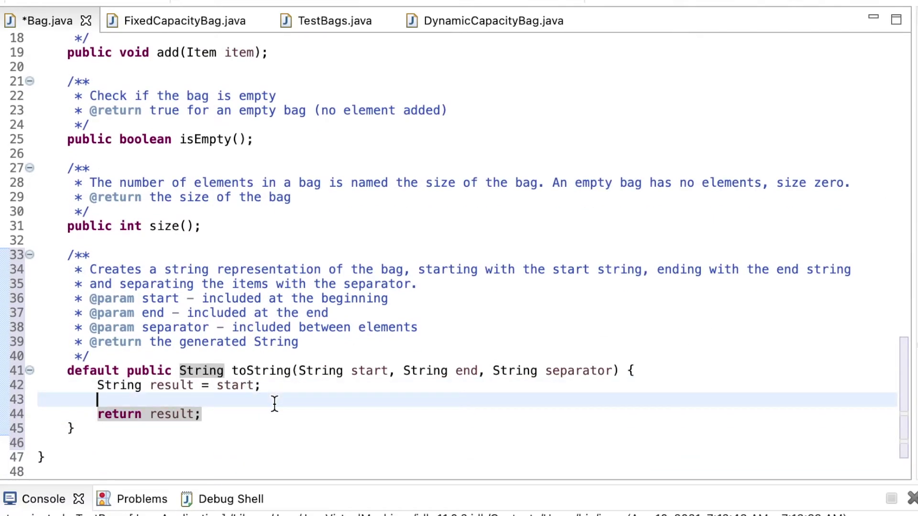
key("Return")
type("result")
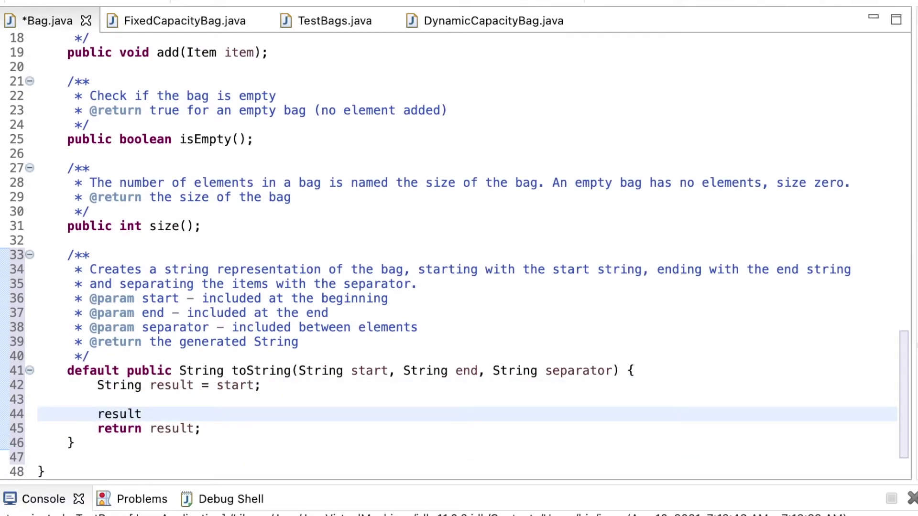
type("+= end")
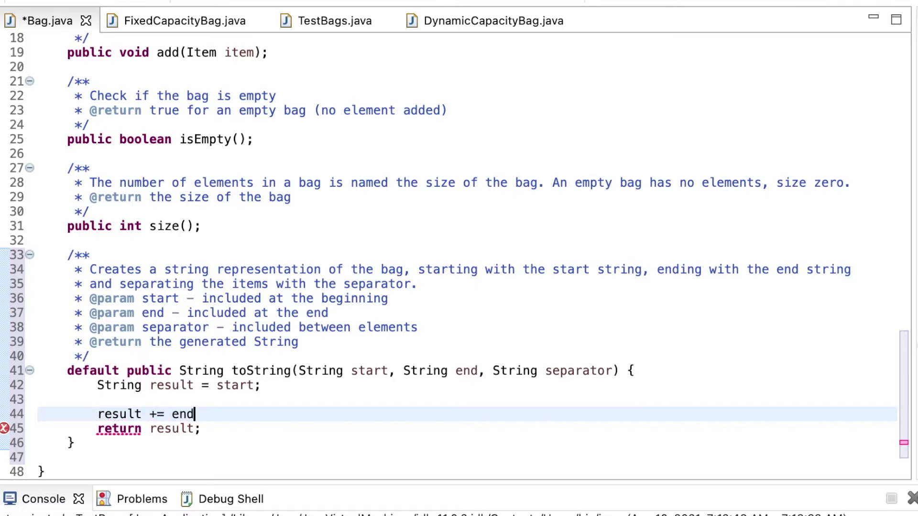
type(";")
key("Return")
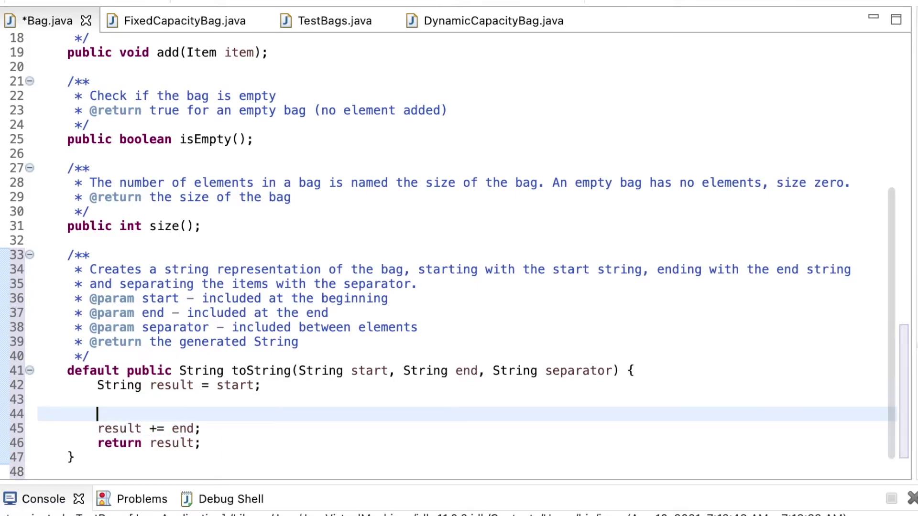
key("Return")
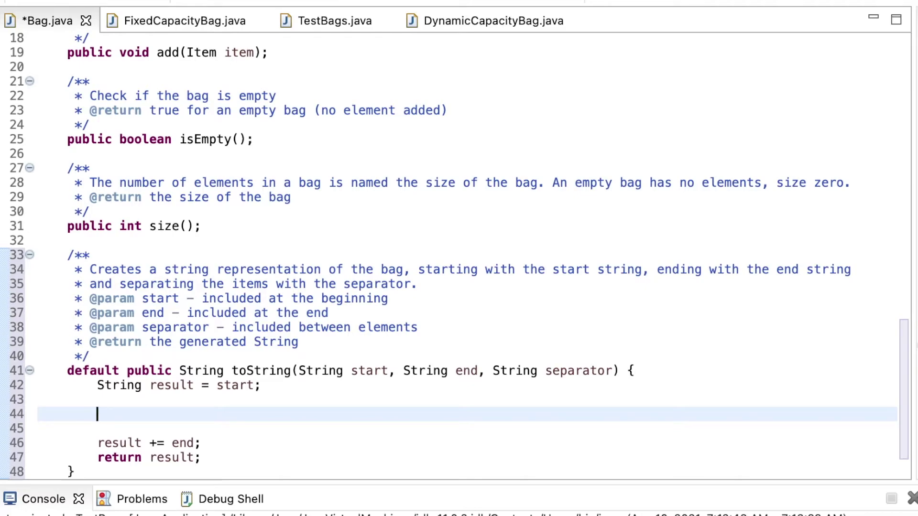
type("for (Item ittem")
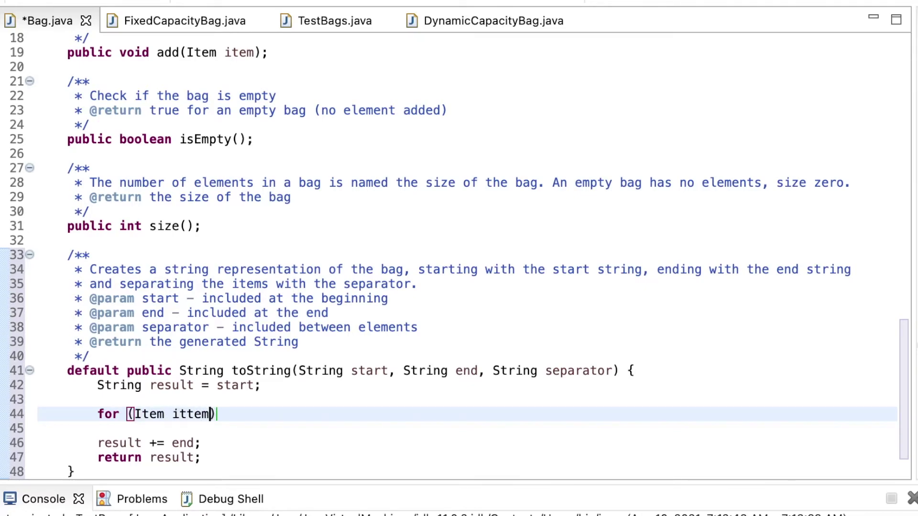
- Add a loop appending each item.toString(), guarded by a needSeparator flag check
key("BackSpace")
type("m: this)")
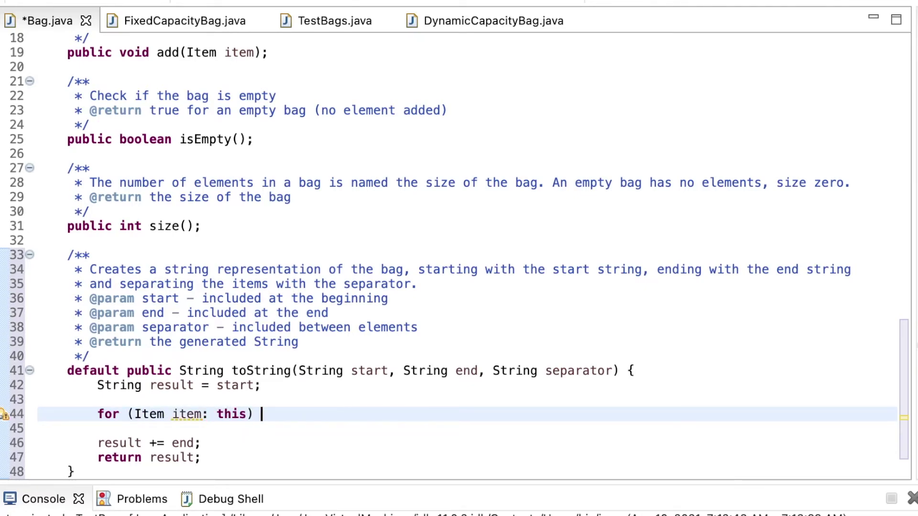
key("Return")
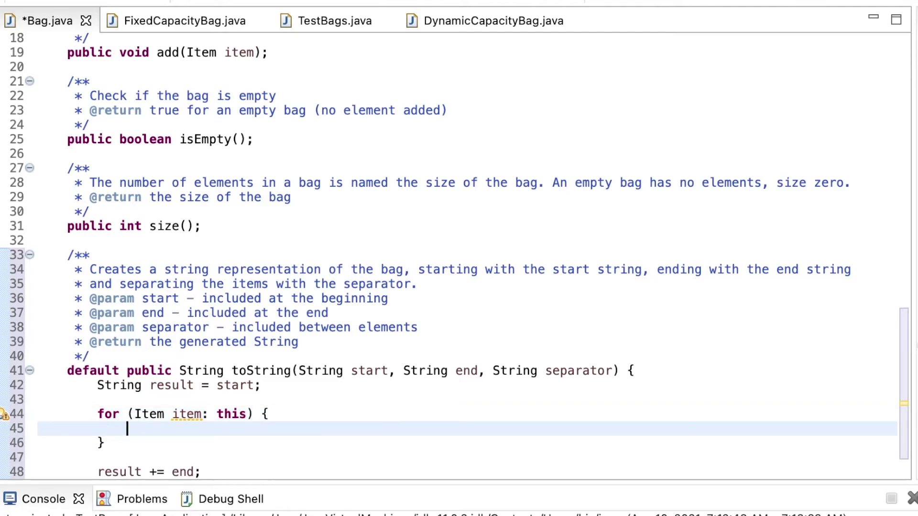
type("result +")
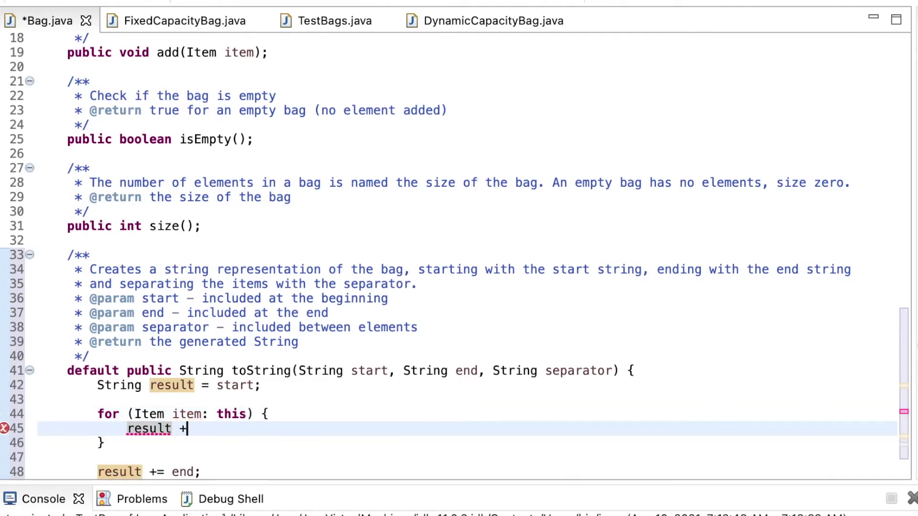
type("= item.")
key("Return")
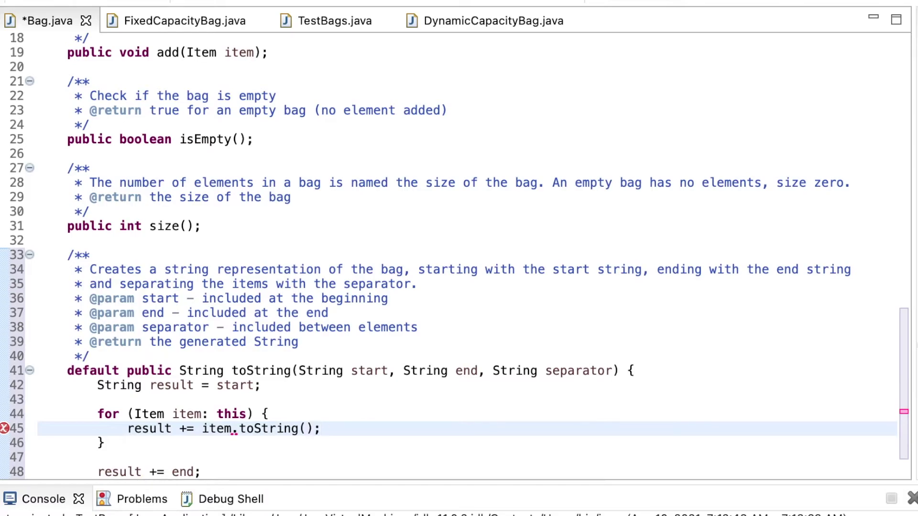
type(";")
left_click(281, 401)
type("boo")
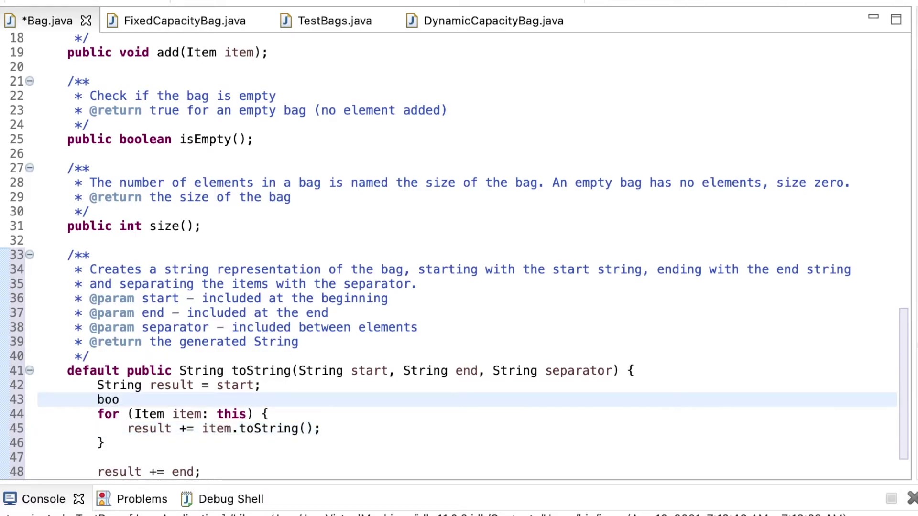
type("lean needSep")
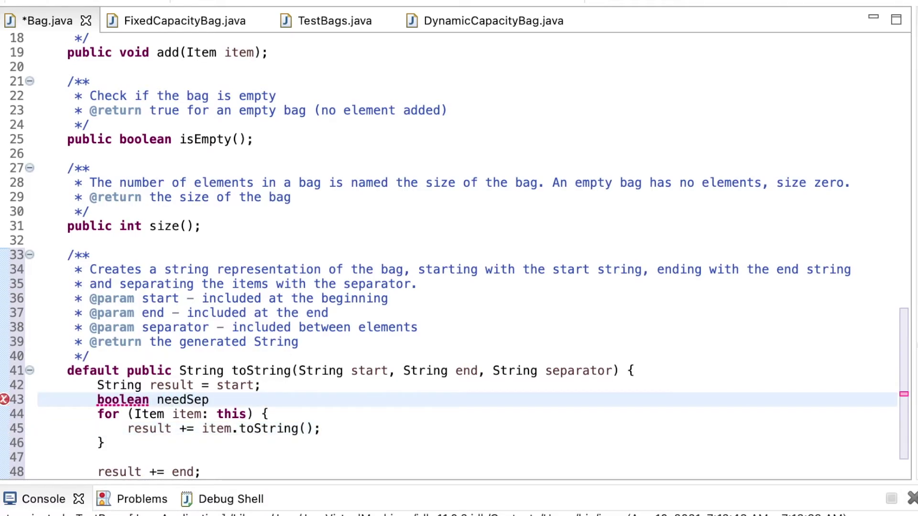
type("arator = false;")
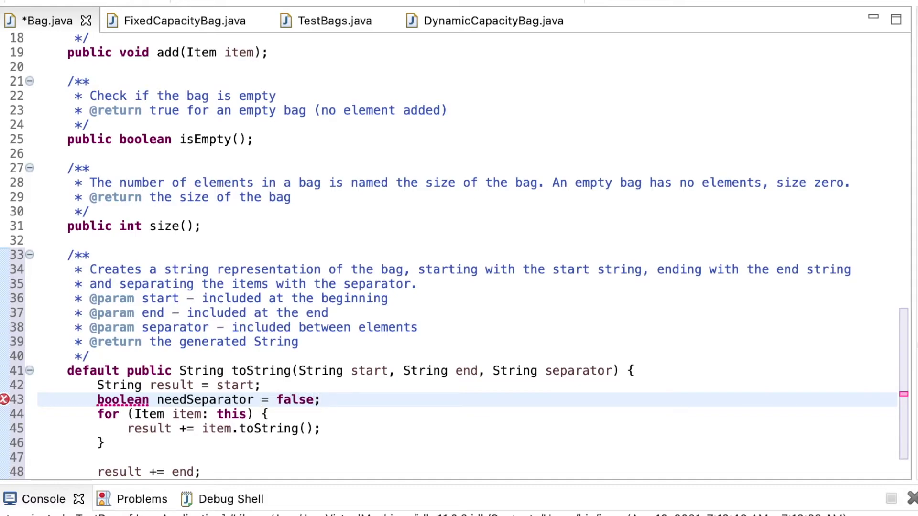
key("Down")
key("Return")
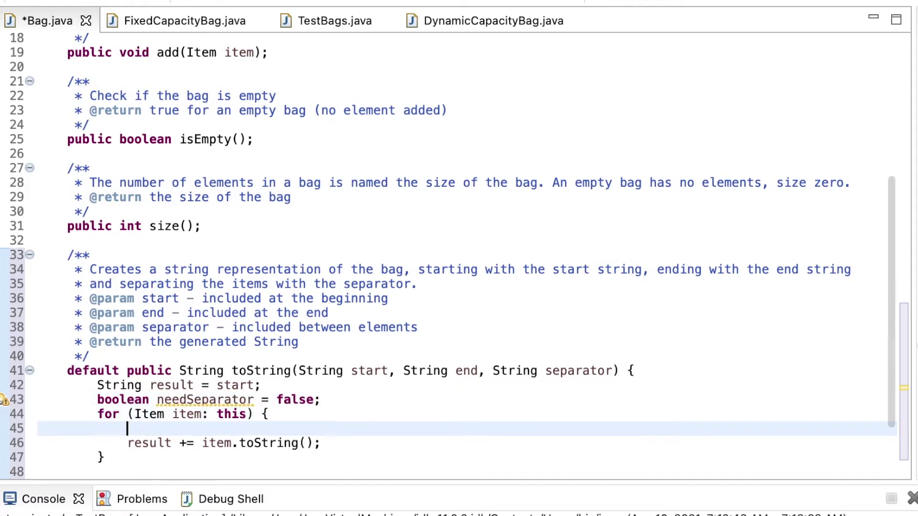
type("if (needSeparator")
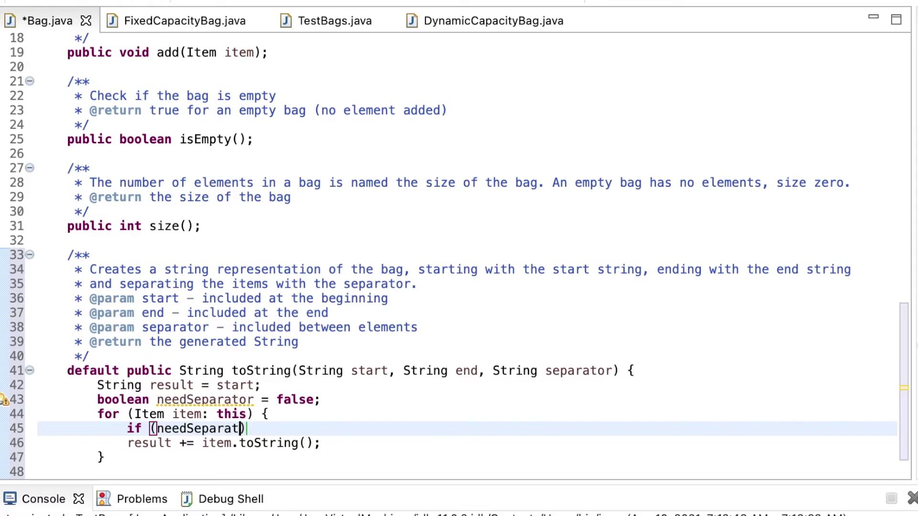
type(") {")
key("Return")
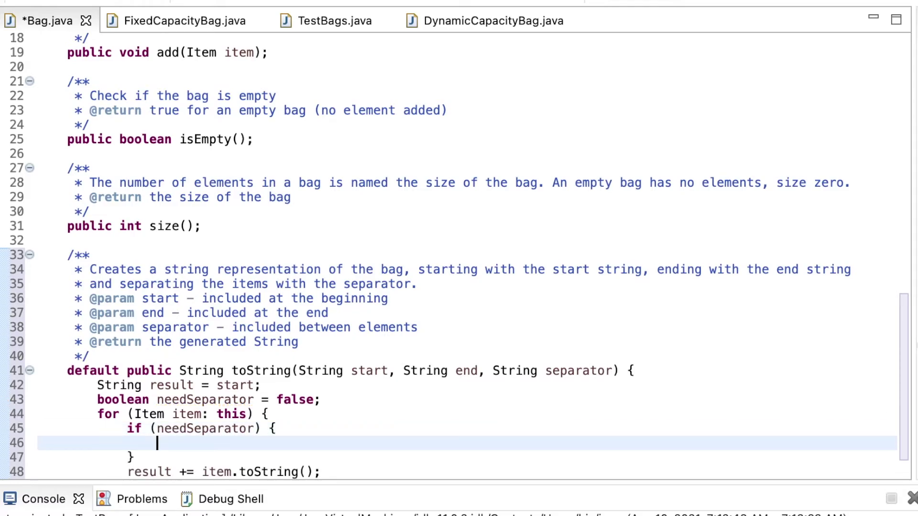
type("result")
type(" += sep")
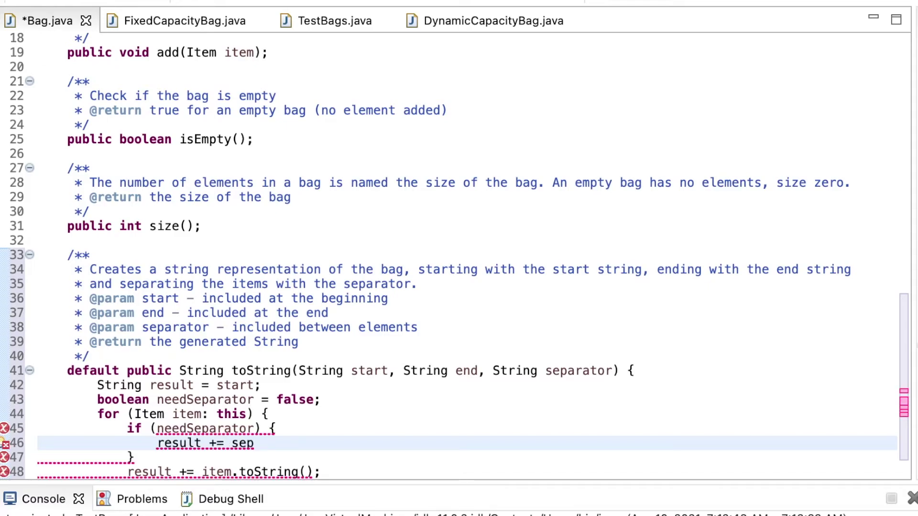
type("arator;")
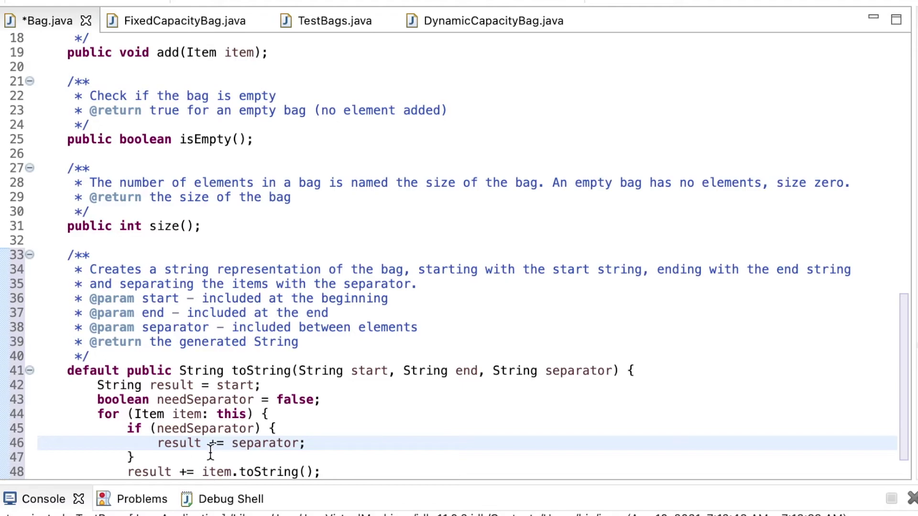
- Add the else setting needSeparator = true, fix the stray t, drop the blank line, save
left_click(208, 457)
type("else")
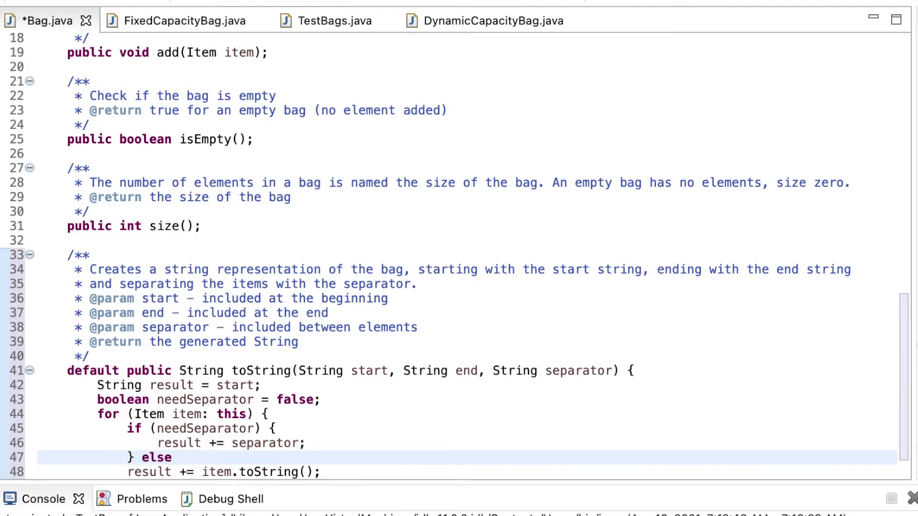
type(" {")
key("Return")
type("needSeparator++")
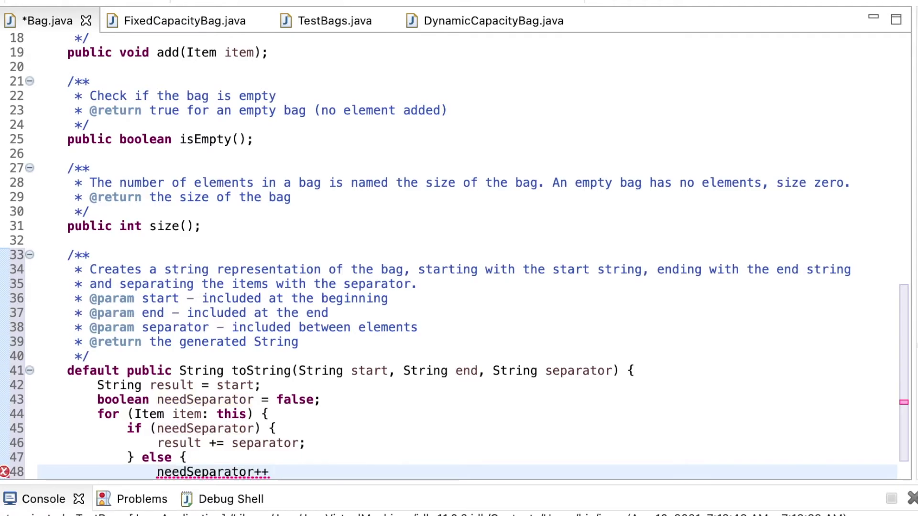
scroll(206, 402, "down", 3)
scroll(206, 431, "down", 3)
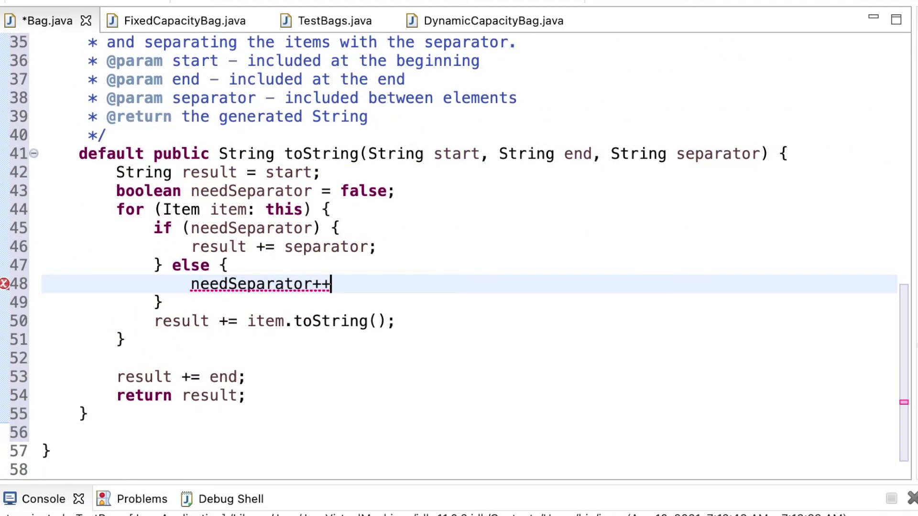
type("=ttrue;")
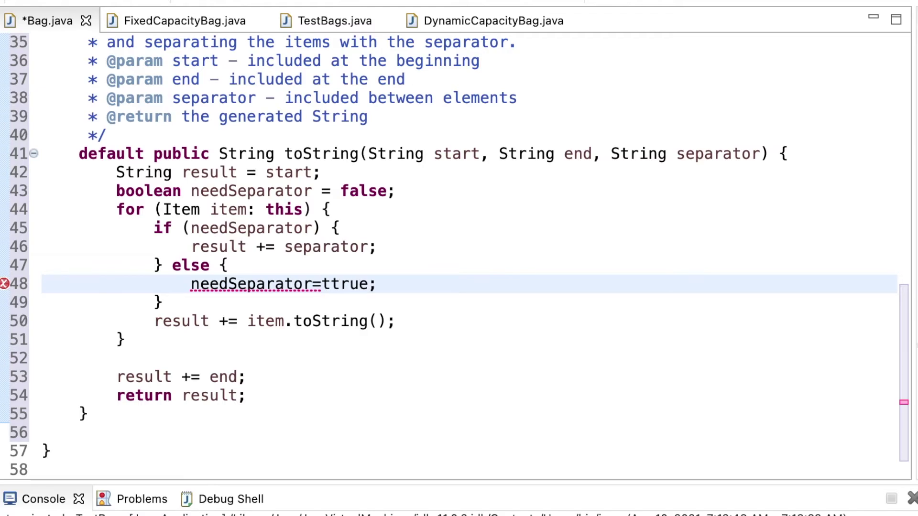
key("Left")
key("Left")
key("Left")
key("BackSpace")
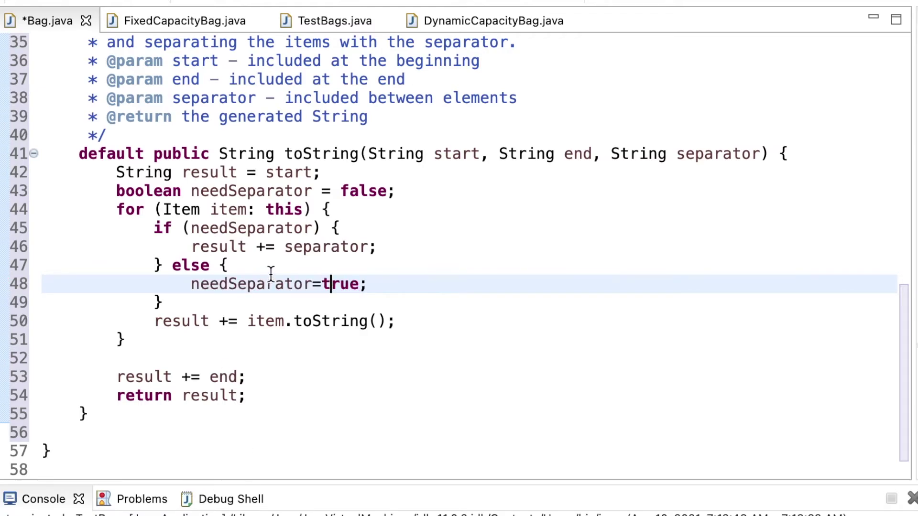
left_click(170, 354)
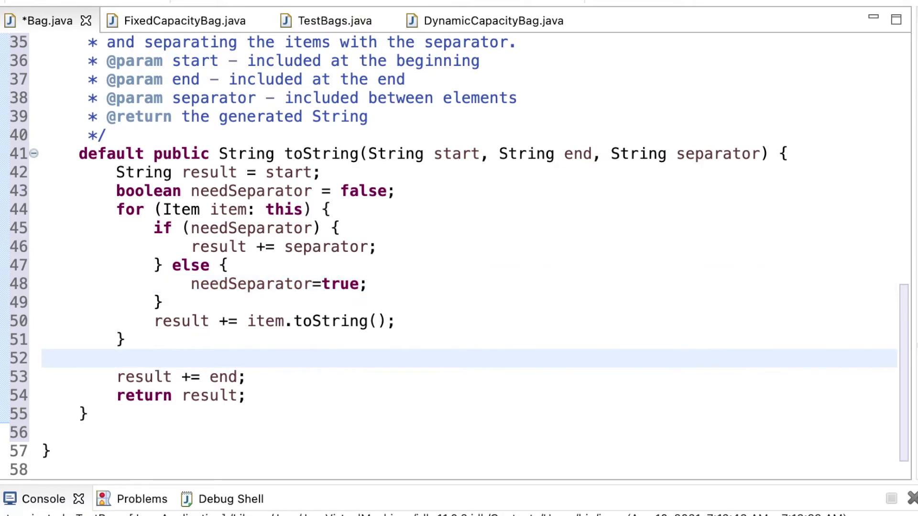
key("BackSpace")
key("ctrl+s")
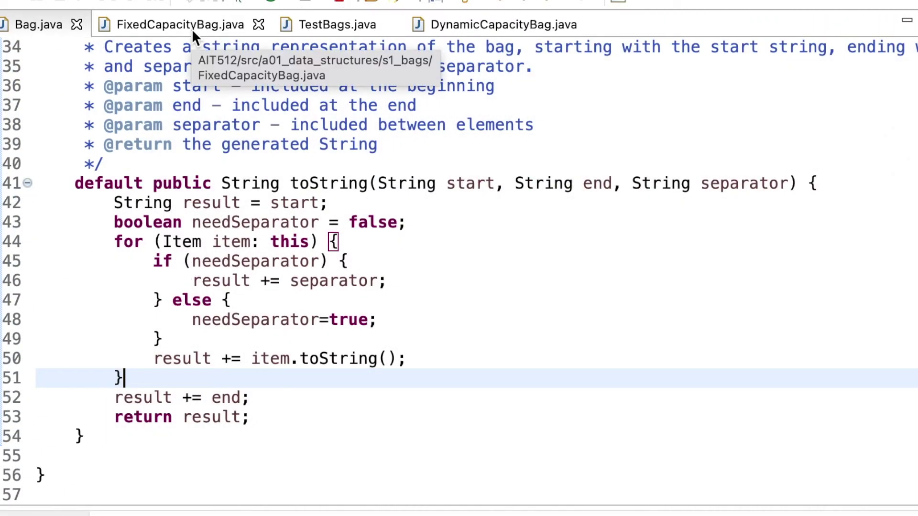
- Replace FixedCapacityBag's toString body with return toString("[", "]", " "); and save
left_click(192, 28)
left_click(208, 363)
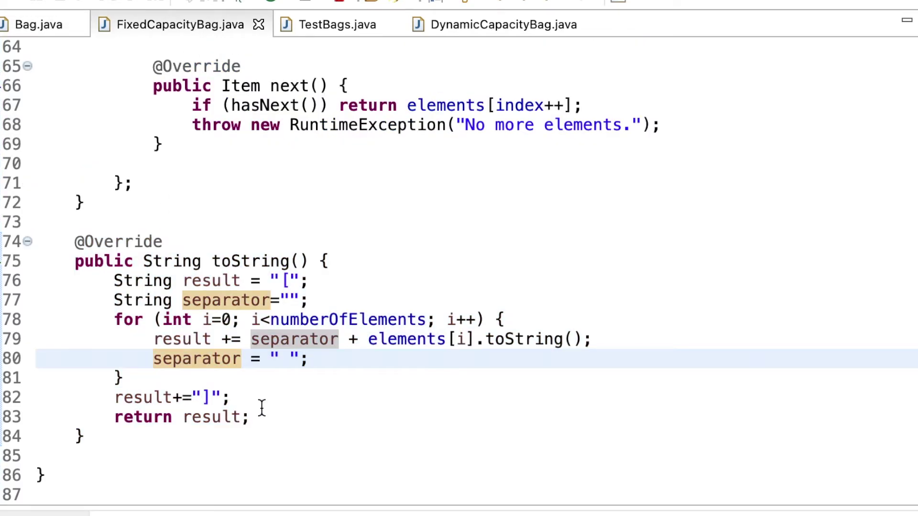
left_click_drag(258, 417, 114, 280)
type("return")
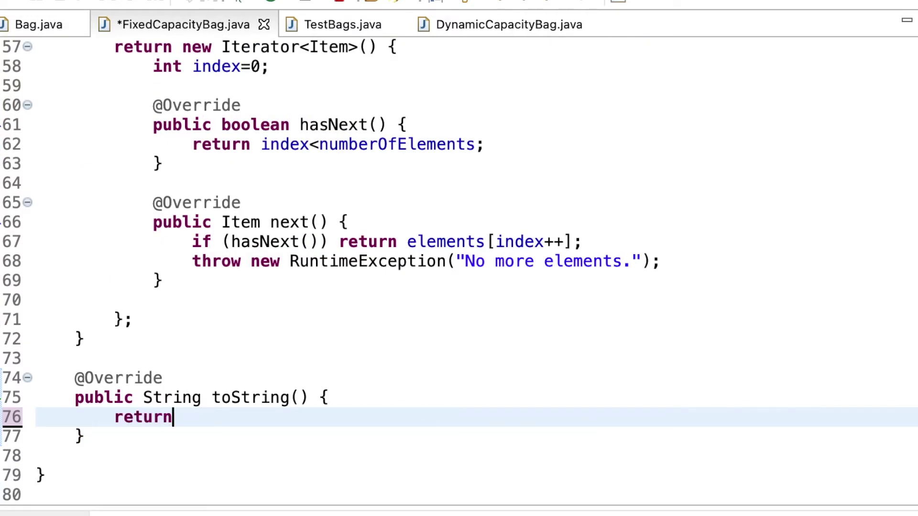
type(" toString(\"[\"")
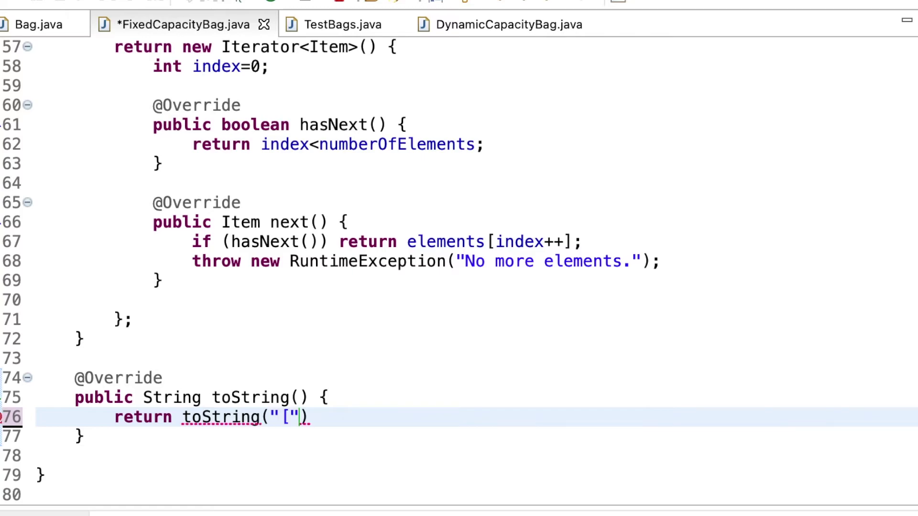
type(", \"]")
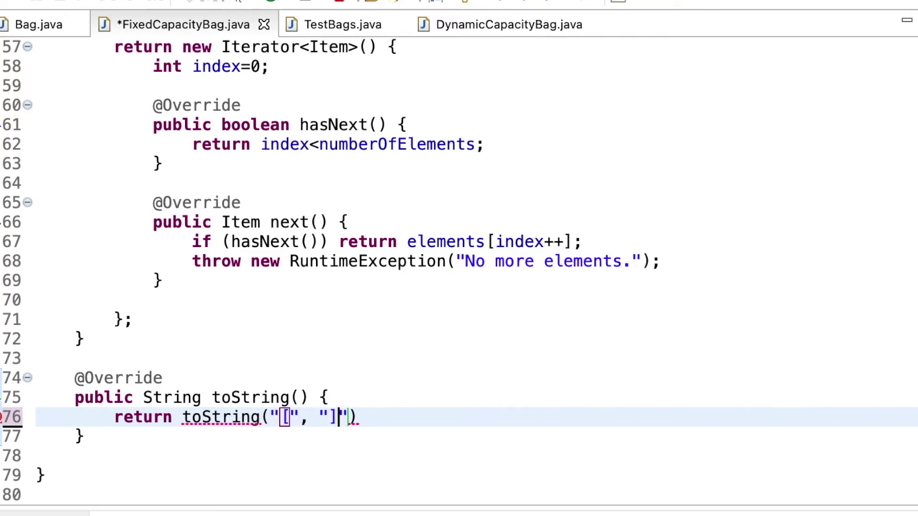
type("\", \"")
key("End")
type(";")
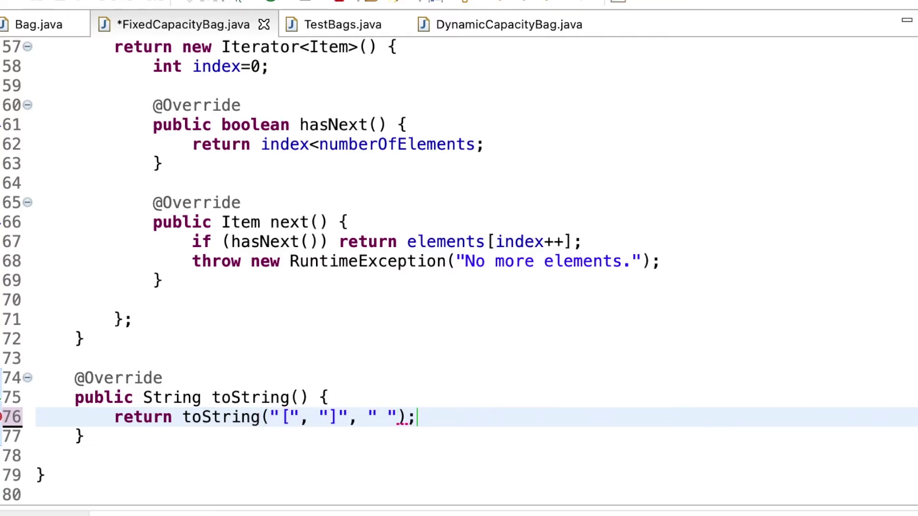
key("ctrl+s")
- Paste the same return toString("[", "]", " "); line over DynamicCapacityBag's old toString body
left_click_drag(420, 417, 115, 417)
key("ctrl+c")
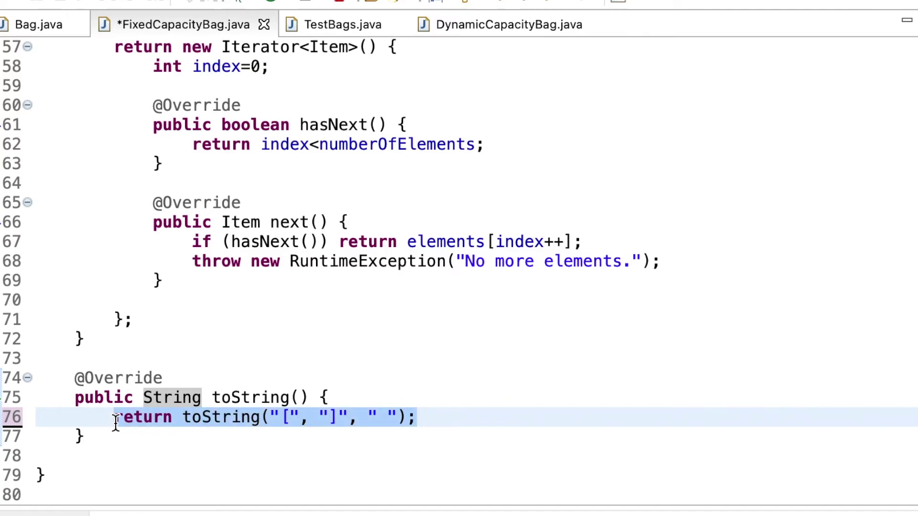
key("ctrl+s")
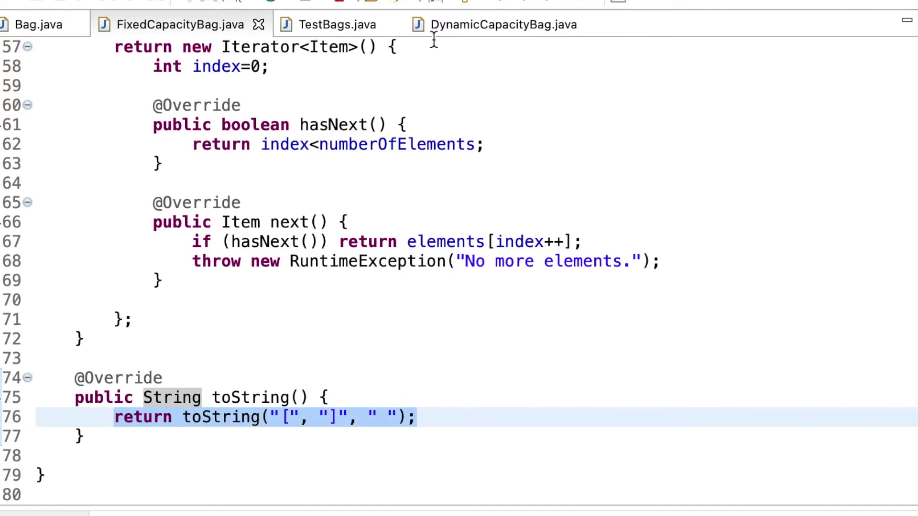
mouse_move(505, 24)
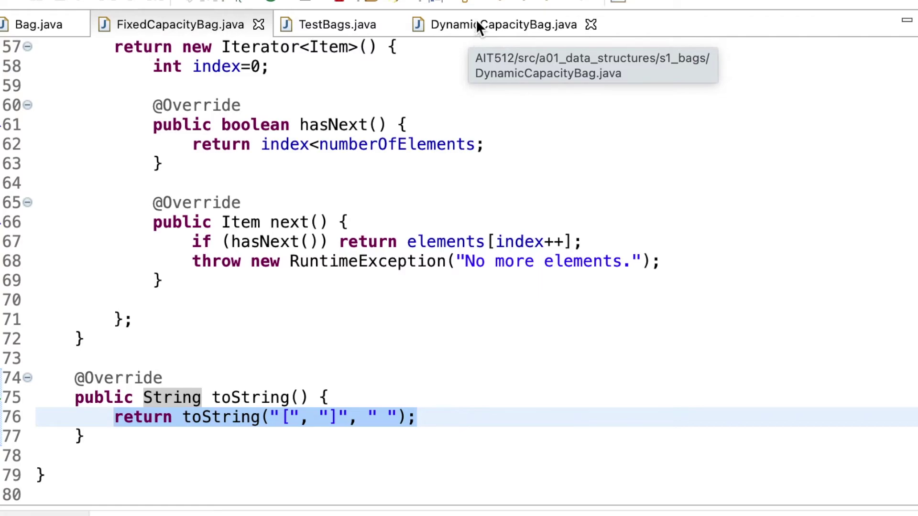
left_click(504, 24)
left_click_drag(266, 392, 120, 248)
key("ctrl+v")
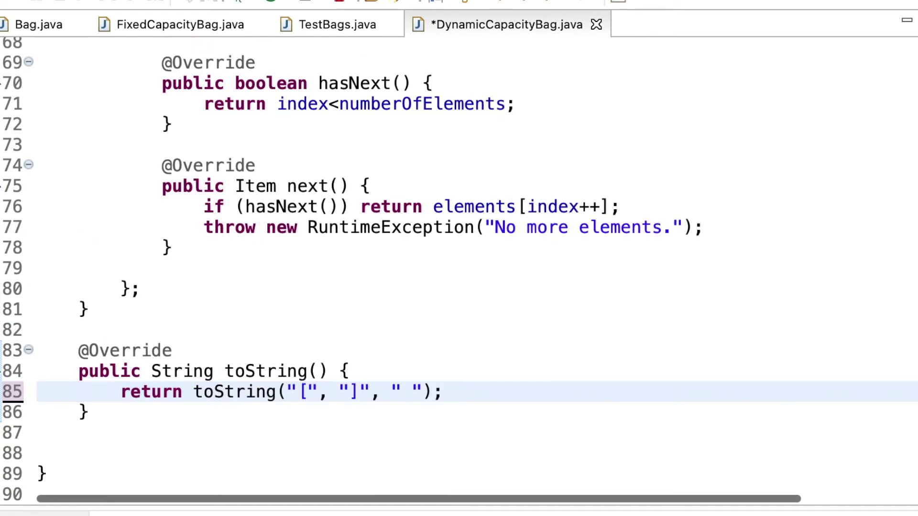
left_click(204, 422)
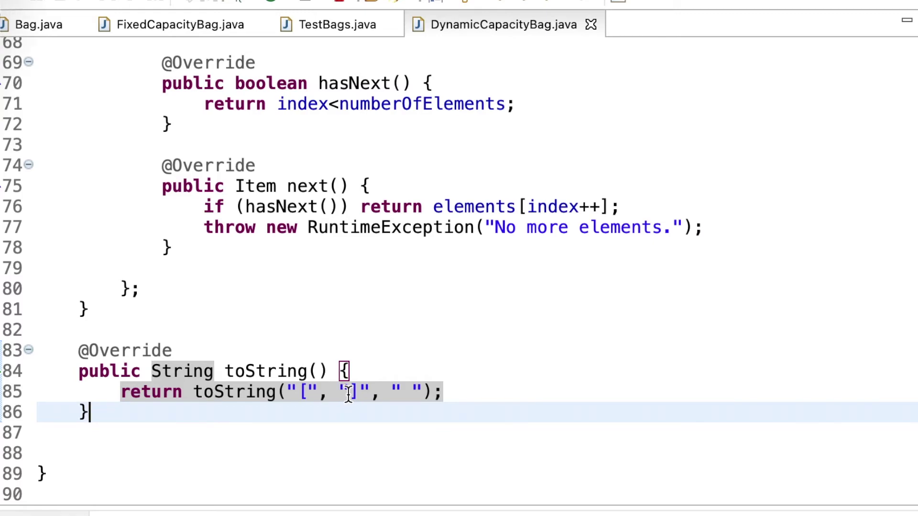
scroll(481, 335, "down", 7)
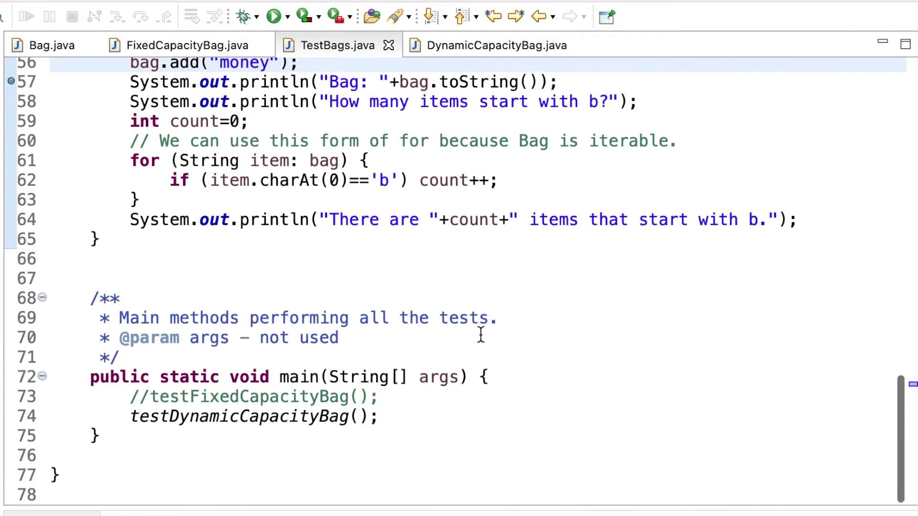
scroll(480, 335, "up", 1)
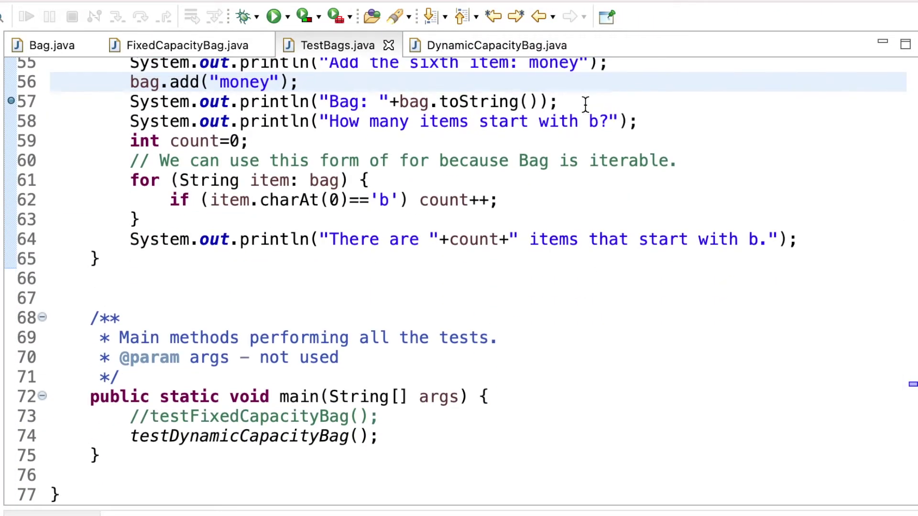
- Duplicate the bag print line after the count message using toString("Bag: ", ".", ", "), save, and run
left_click_drag(559, 102, 129, 102)
key("ctrl+c")
left_click(807, 240)
key("Return")
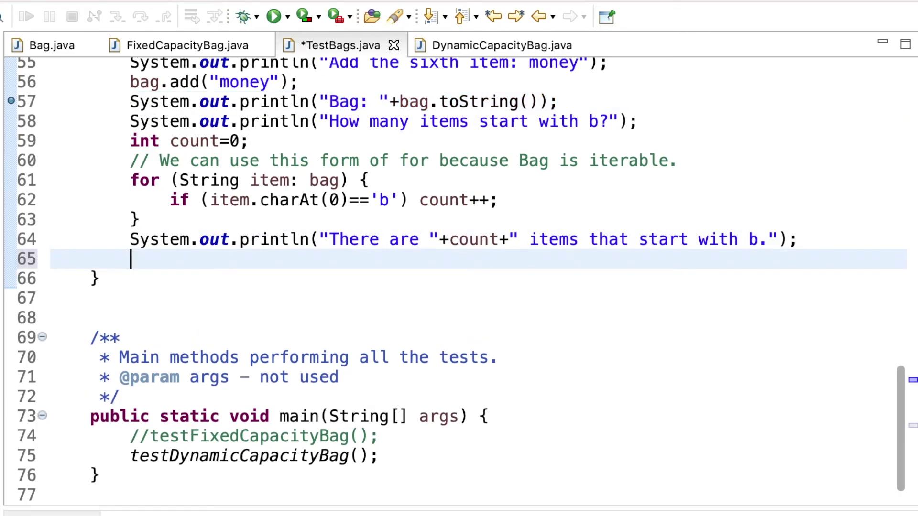
key("ctrl+v")
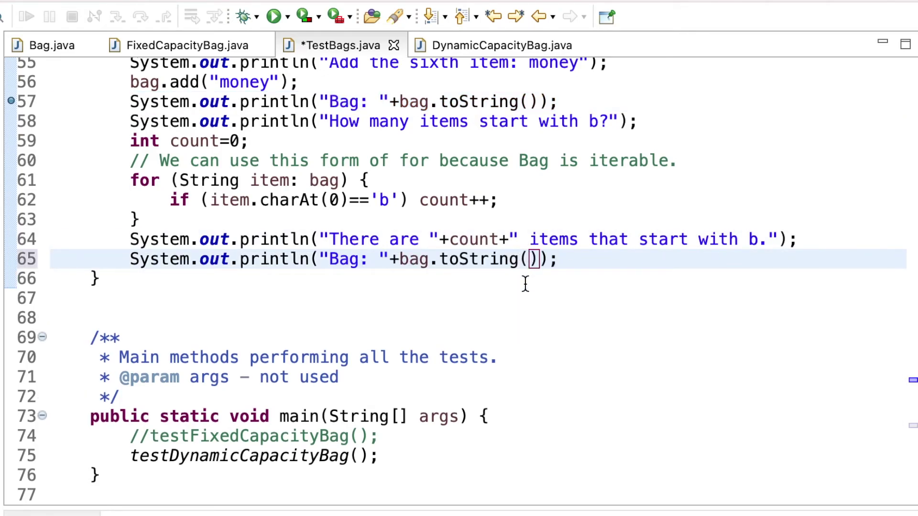
type("\"Bag: ")
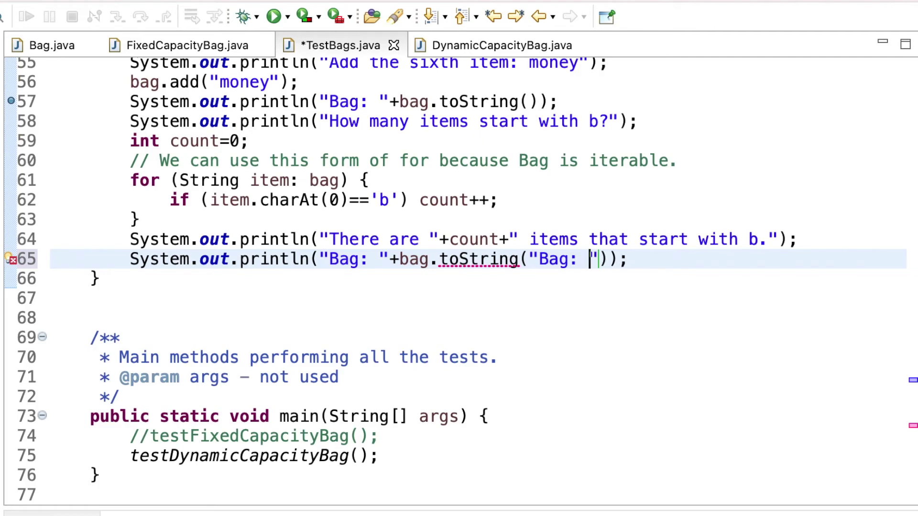
type("\"")
type(", \".")
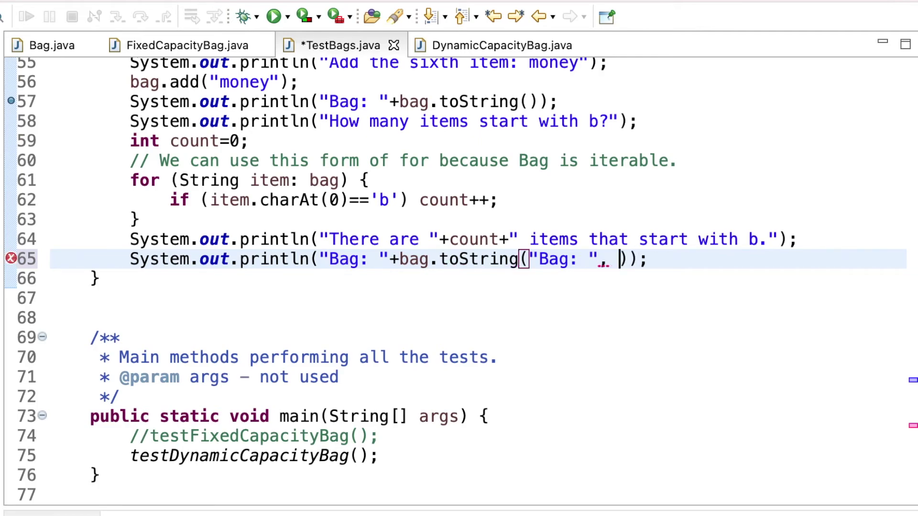
type("\", \", \"")
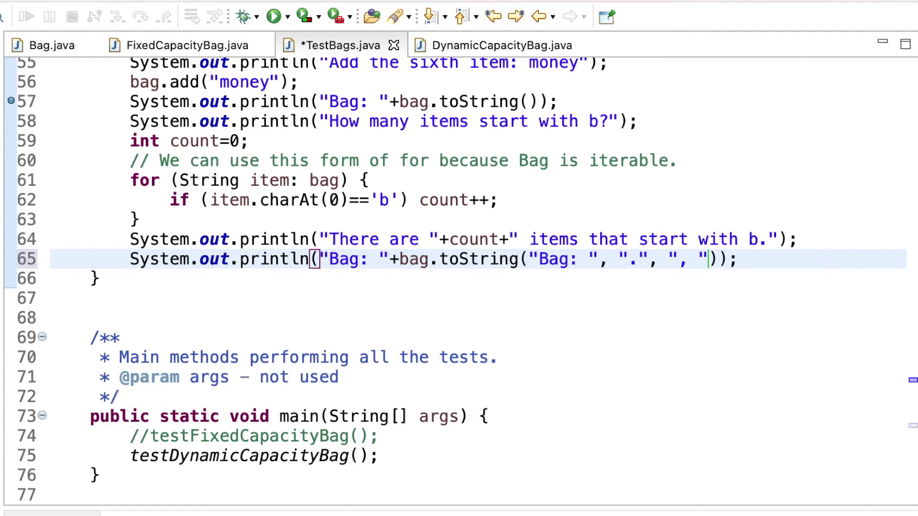
key("Right")
key("Right")
key("ctrl+s")
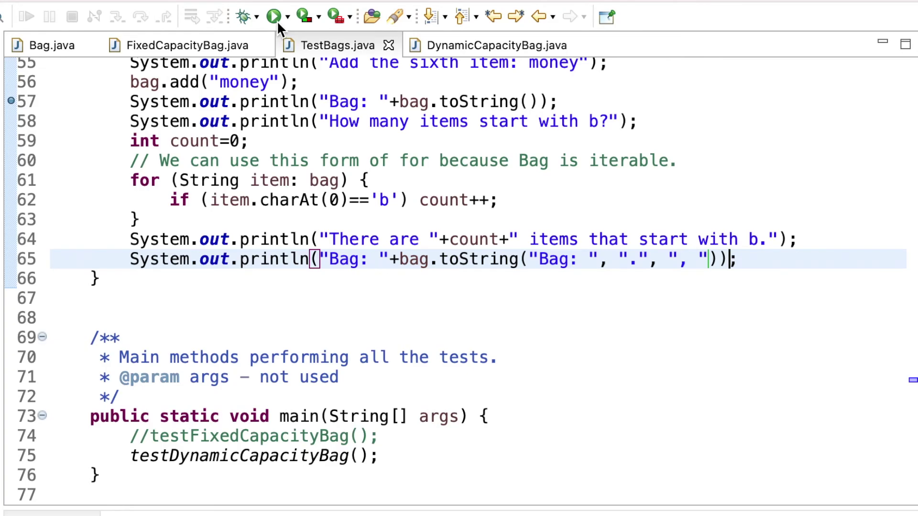
left_click(275, 16)
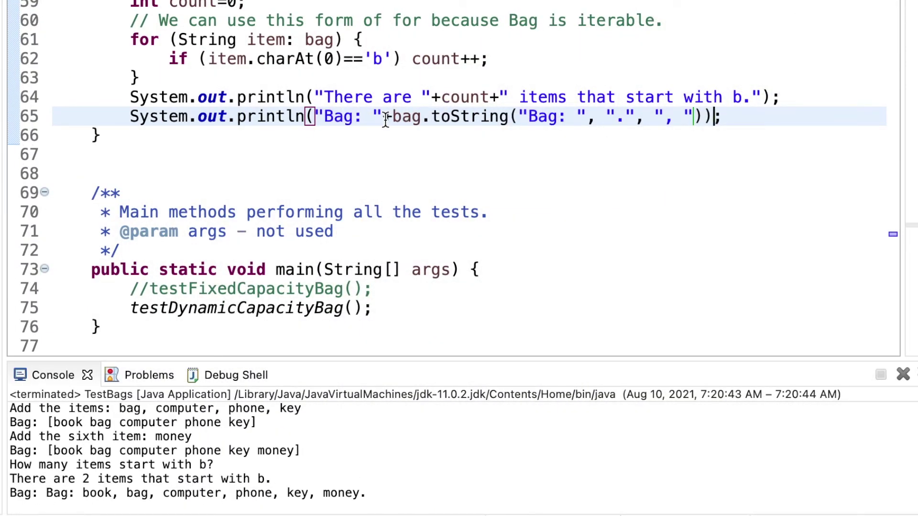
- Select the redundant "Bag: " prefix in the new print line on line 65
left_click_drag(388, 116, 316, 116)
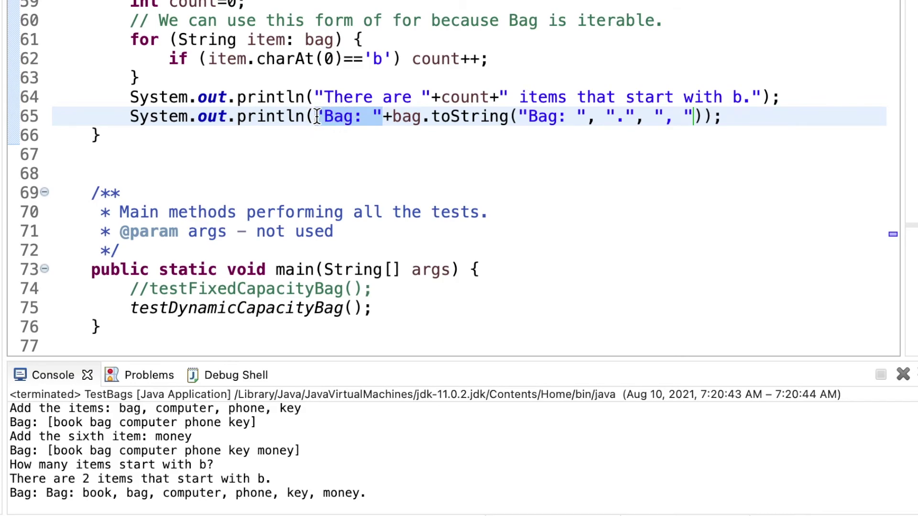
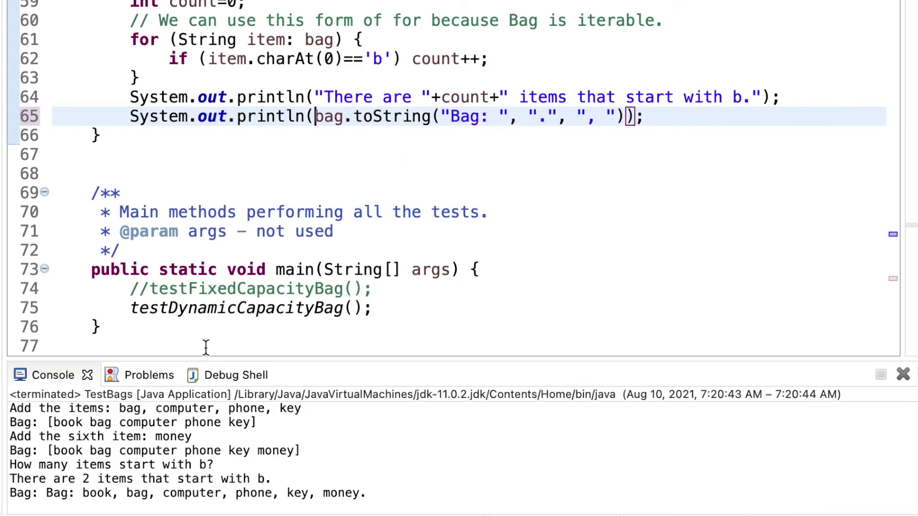
- Rerun TestBags and switch to the DynamicCapacityBag.java editor
key("ctrl+F11")
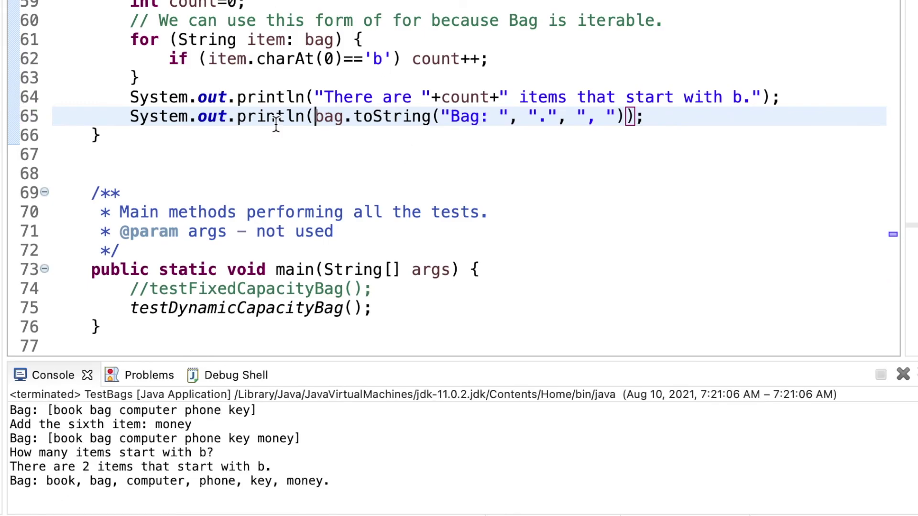
left_click(315, 117)
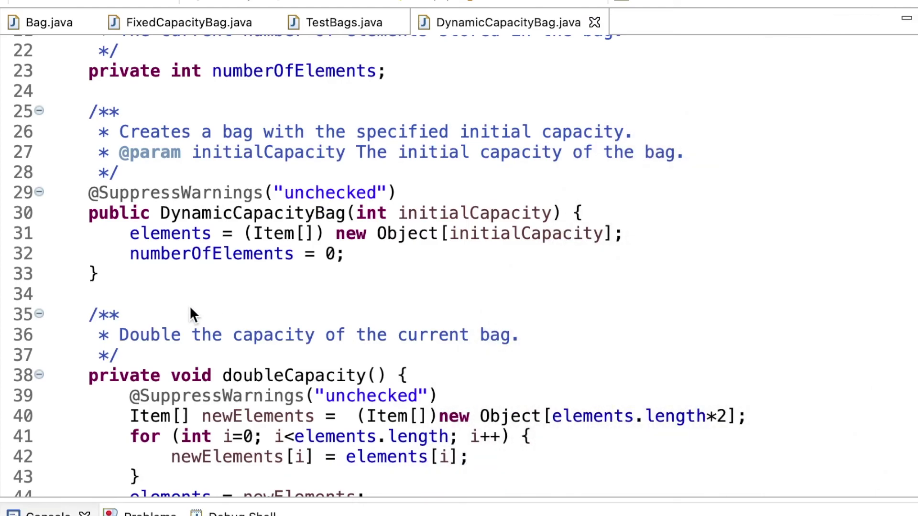
- Below the first constructor, start a DynamicCapacityBag() declaration, dropping the Item type parameter
left_click(160, 254)
left_click(144, 275)
key("ctrl+plus")
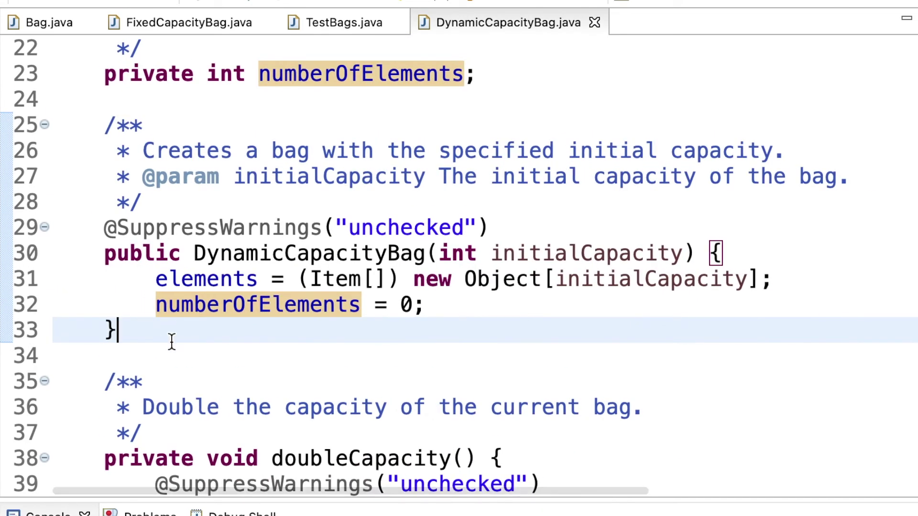
key("Return")
key("Return")
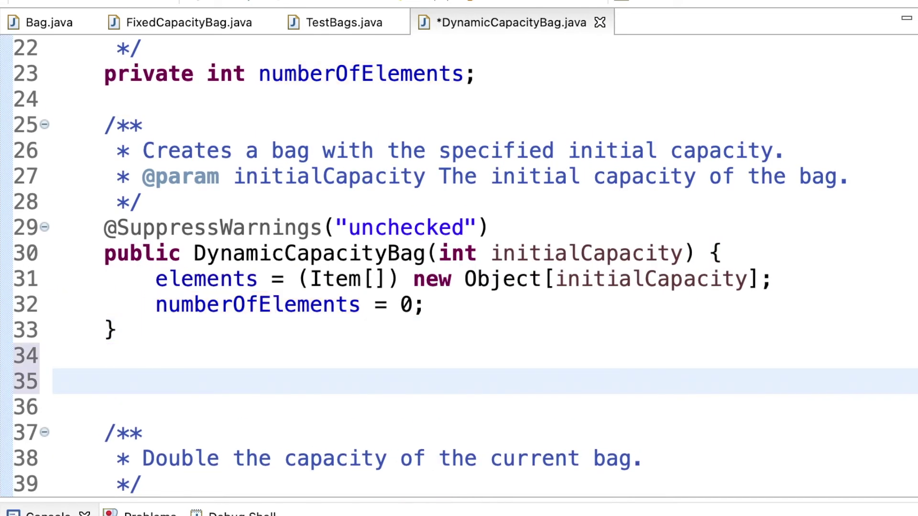
type("public Dynam")
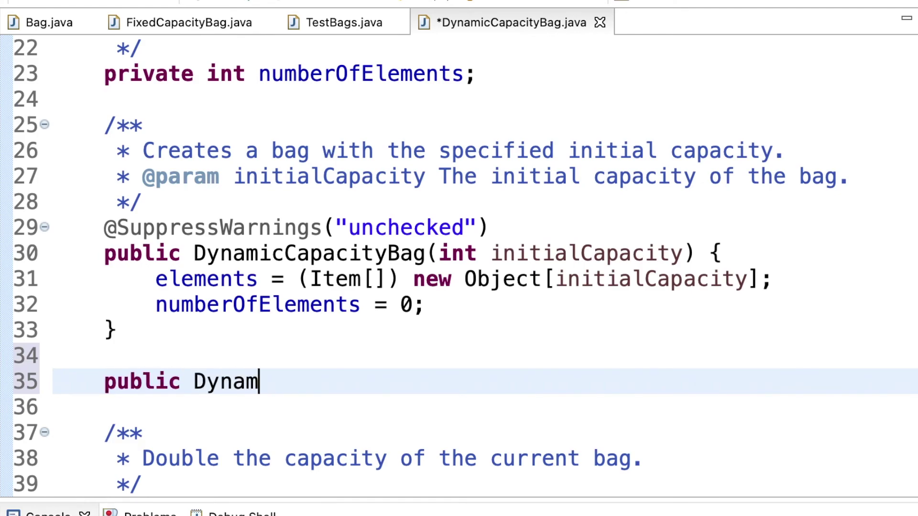
type("icC")
key("ctrl+space")
key("Return")
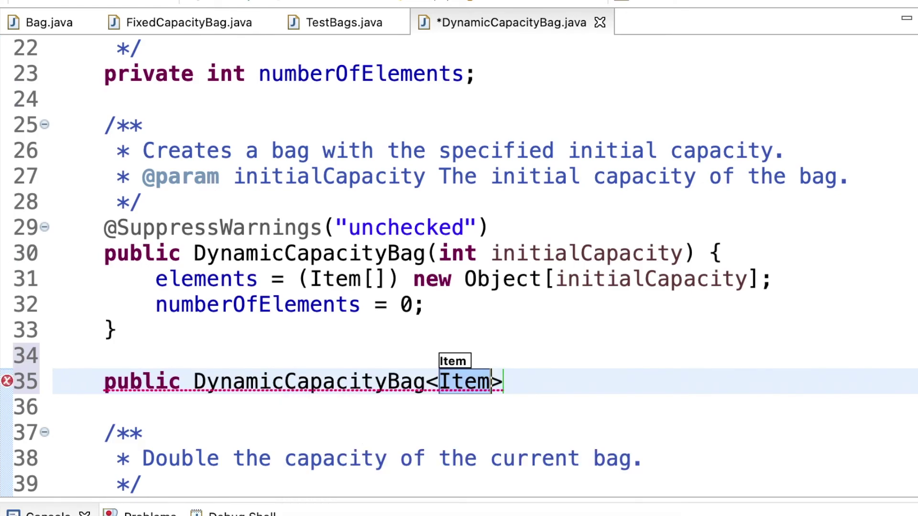
key("BackSpace")
key("BackSpace")
key("BackSpace")
type("(")
- Give the constructor a this(10) body and add a blank line above it
key("End")
type("P")
key("BackSpace")
type("{")
key("Return")
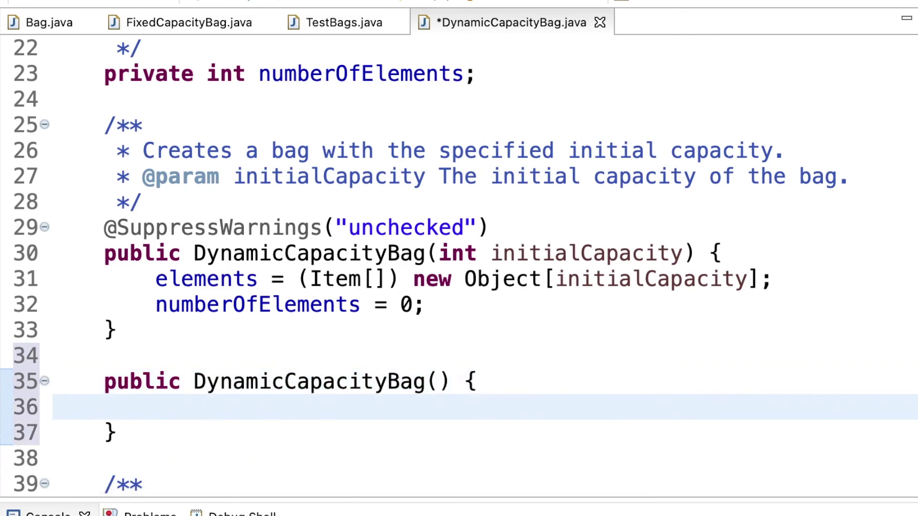
key("BackSpace")
type("this")
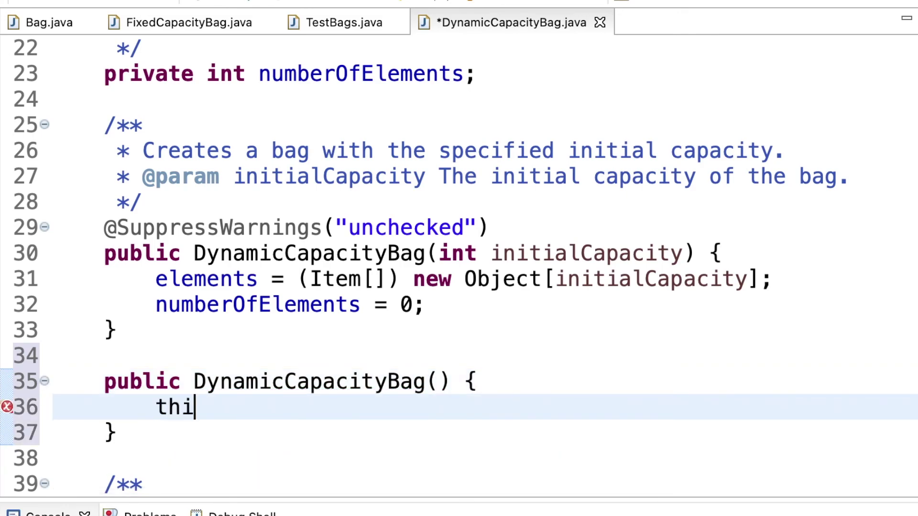
key("ctrl+space")
type("(")
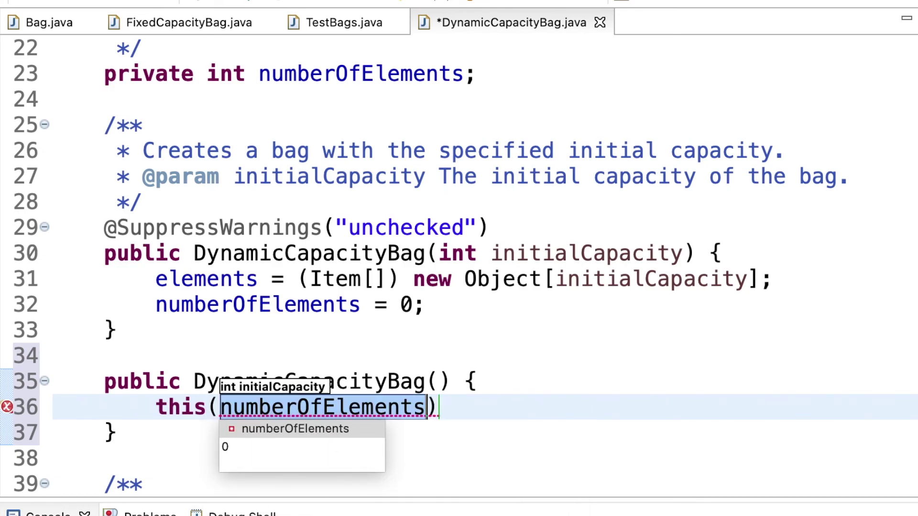
type("10")
key("End")
type(";")
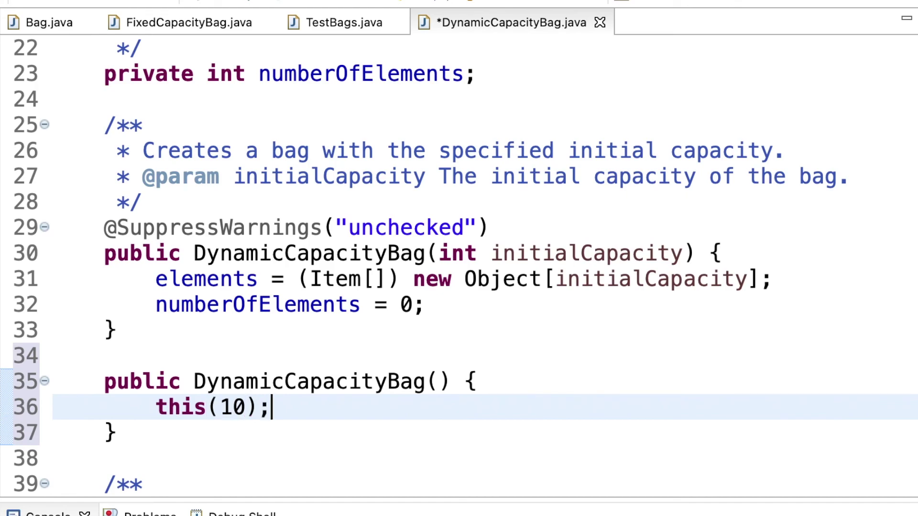
left_click(142, 348)
key("Return")
type("/**")
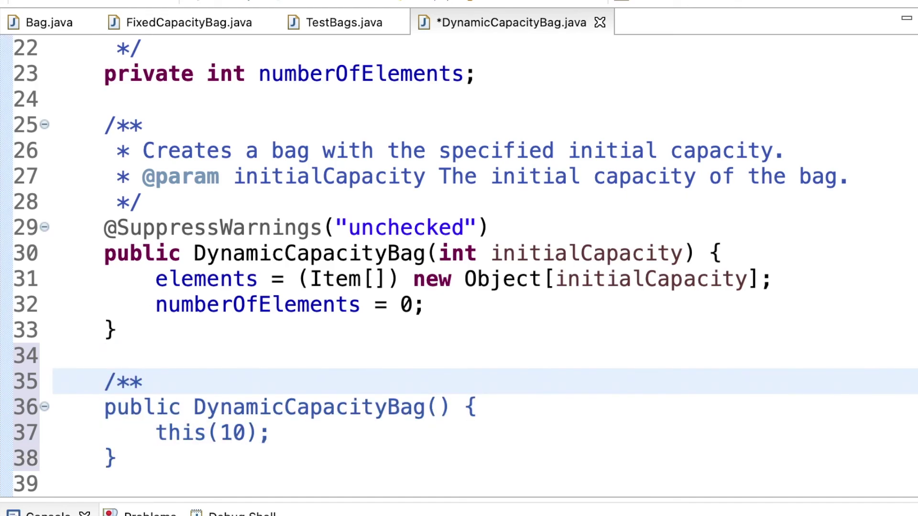
- Begin a Javadoc above the no-argument constructor describing a default initial capacity of 10
key("Return")
type("Creates a bag wi")
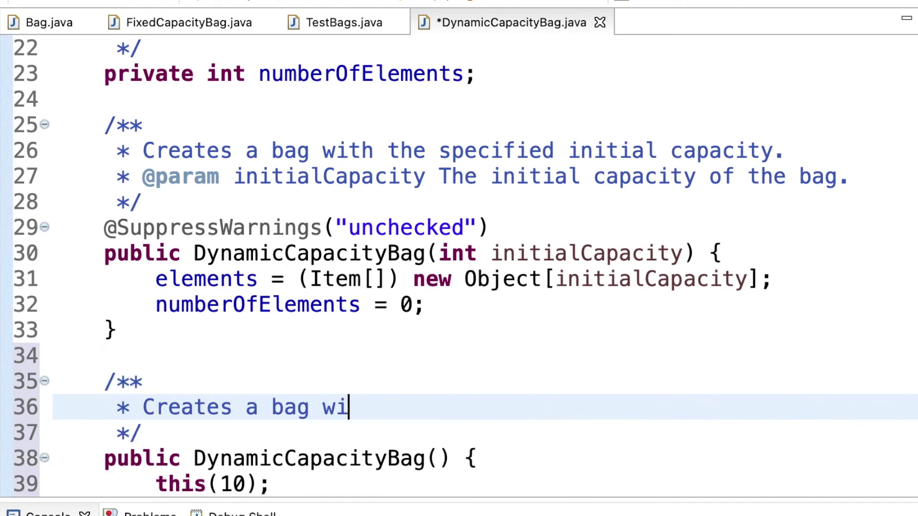
type("th a default init")
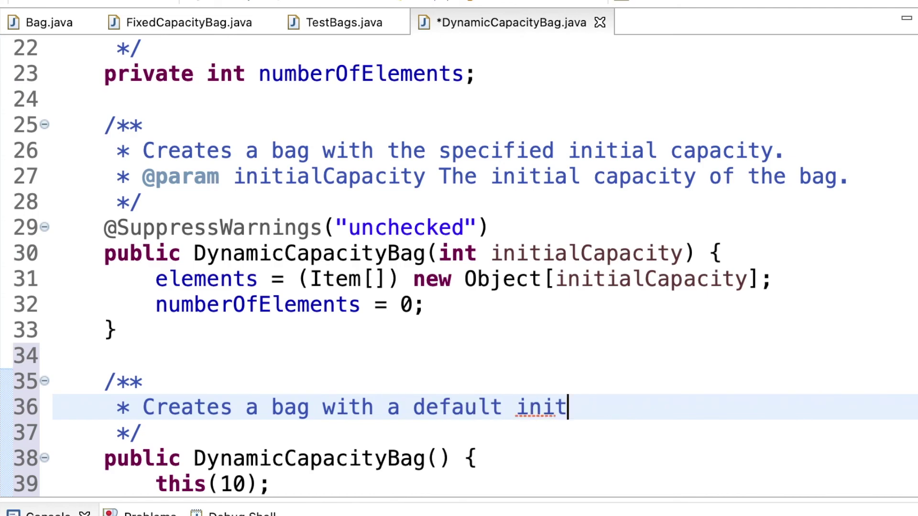
type("ial capacity (e.g. 10")
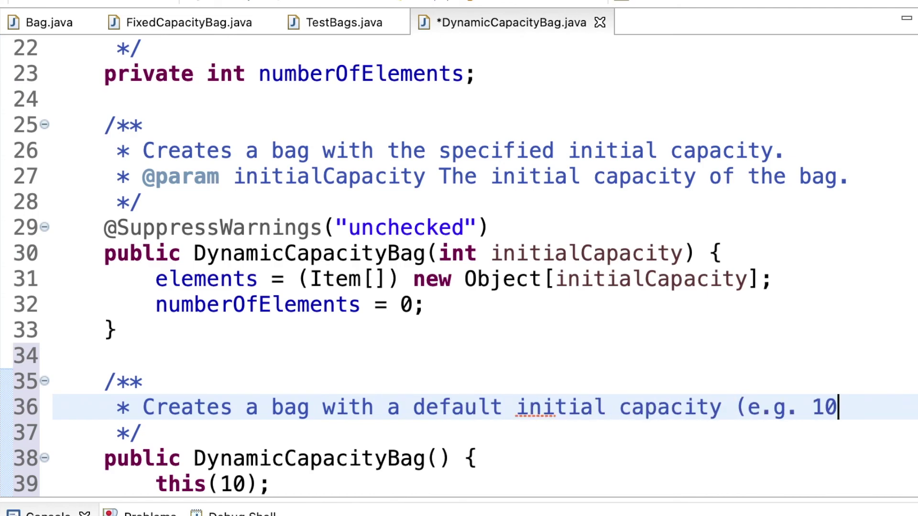
type(").")
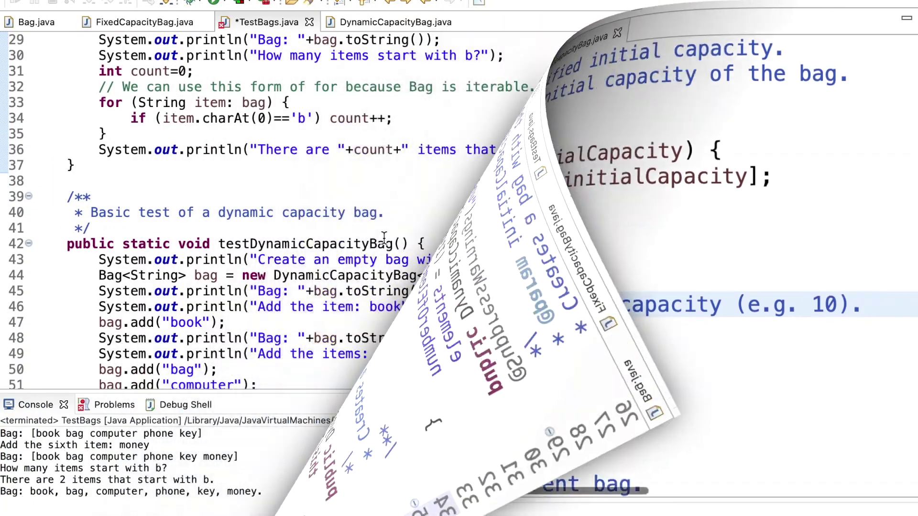
- Change new DynamicCapacityBag<>(5) to the no-argument form in TestBags, save, and rerun
left_click(450, 276)
key("BackSpace")
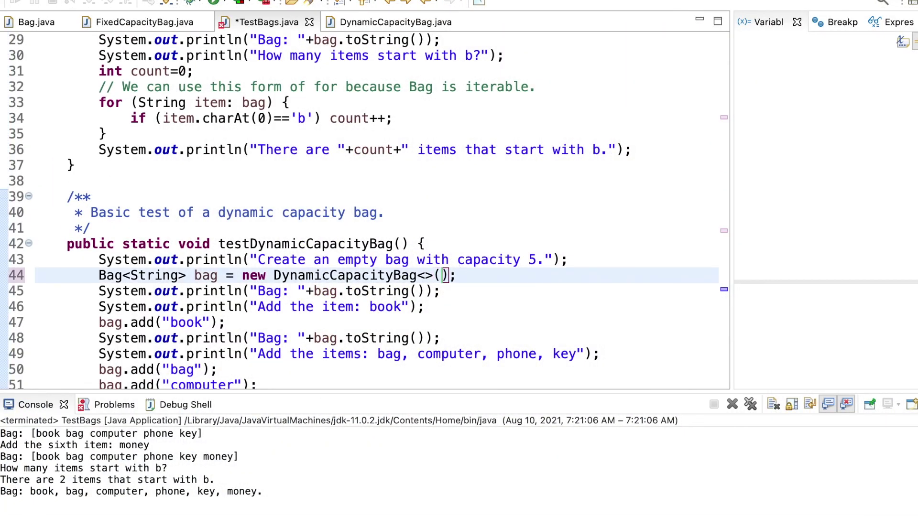
scroll(359, 215, "down", 3)
key("ctrl+s")
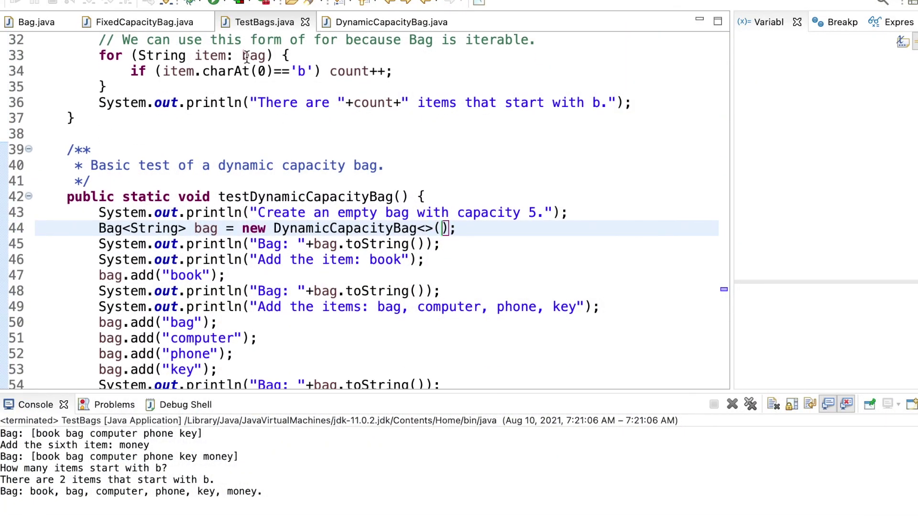
left_click(212, 2)
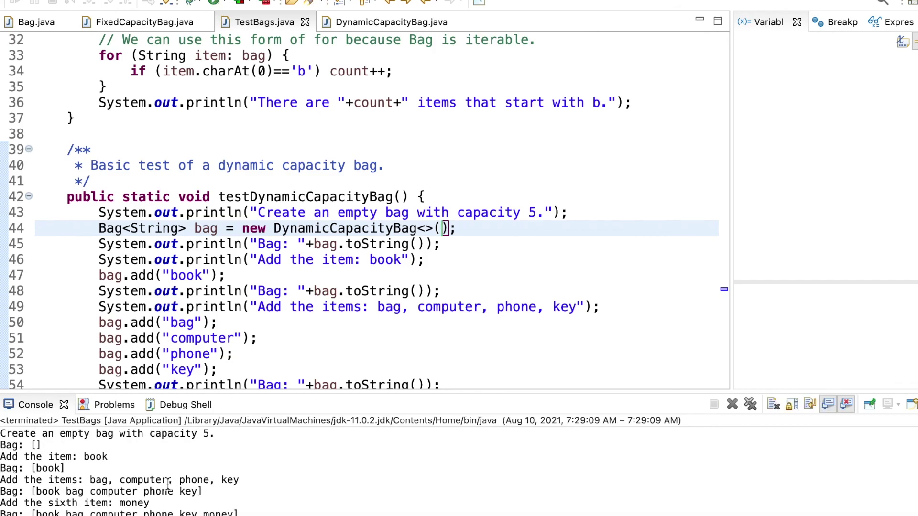
scroll(167, 484, "down", 3)
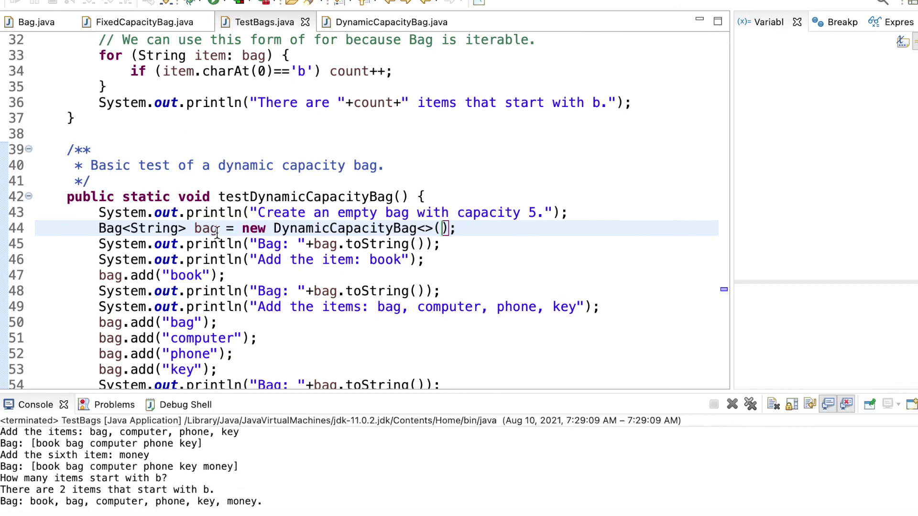